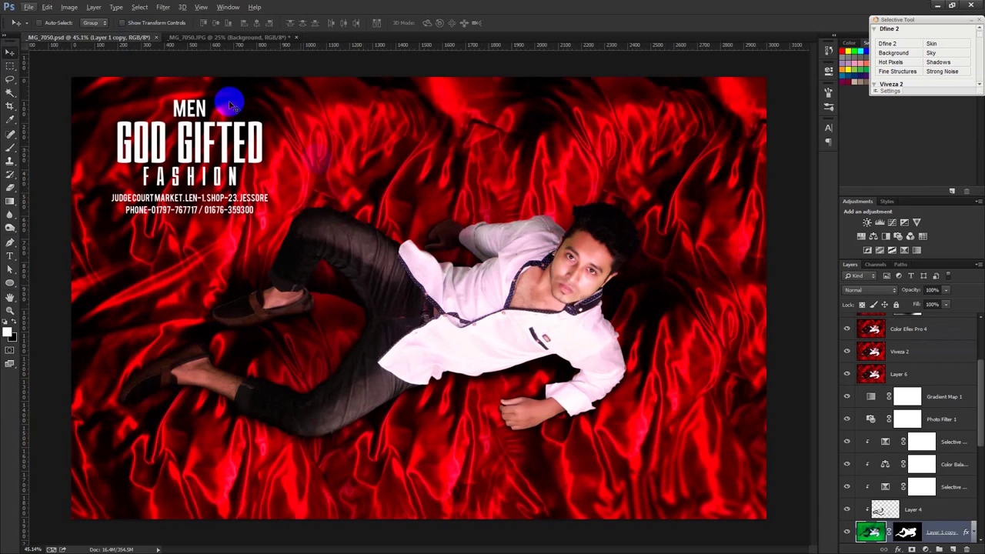
Switch to the _MG_7050.JPG green-screen photo and set the Pen tool to Path mode.
{"action": "left_click", "coordinate": [231, 37]}
{"action": "left_click", "coordinate": [115, 36]}
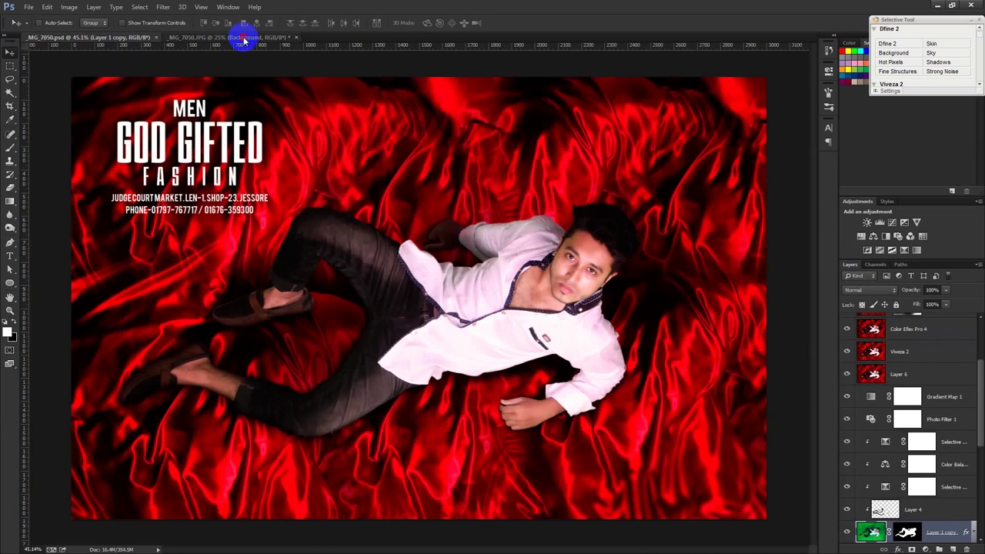
{"action": "left_click", "coordinate": [242, 38]}
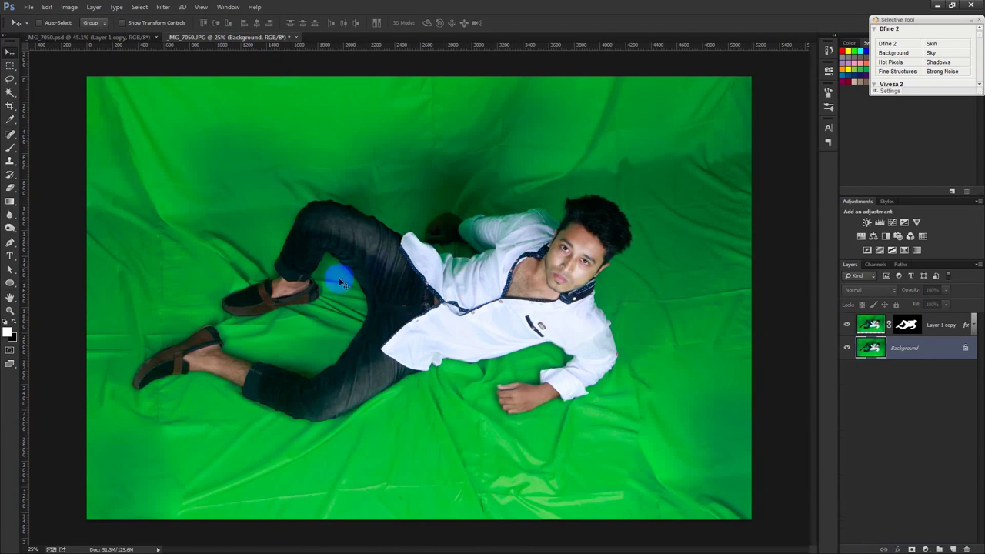
{"action": "left_click", "coordinate": [9, 244]}
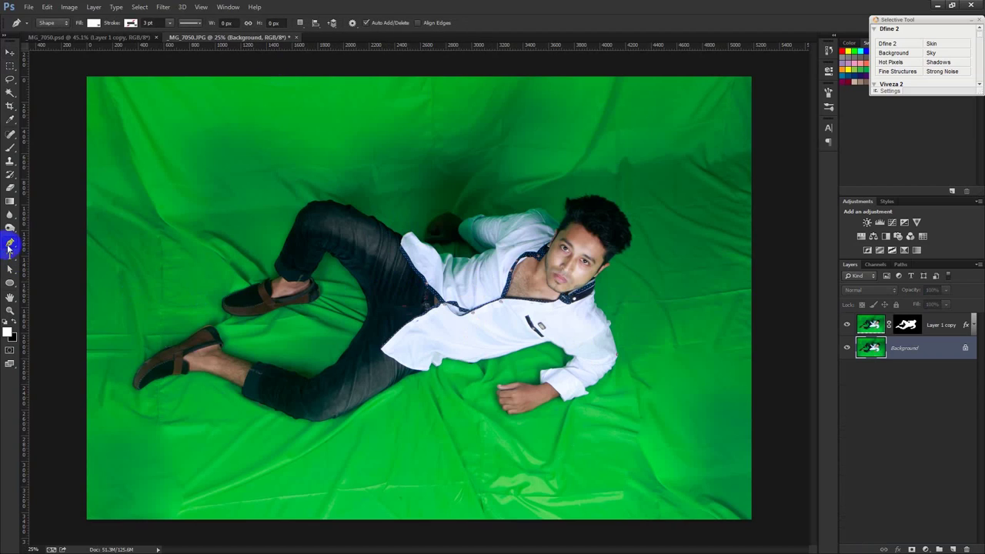
{"action": "left_click", "coordinate": [52, 26]}
{"action": "left_click", "coordinate": [48, 38]}
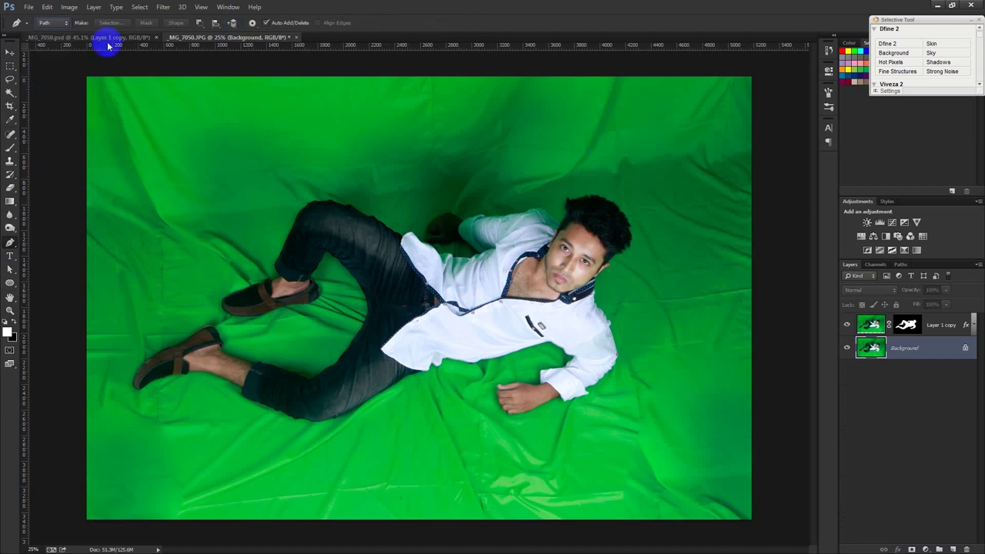
Zoom in on the jeans' lower edge, zoom back out, and hide the green Background layer.
{"action": "left_click", "coordinate": [412, 386]}
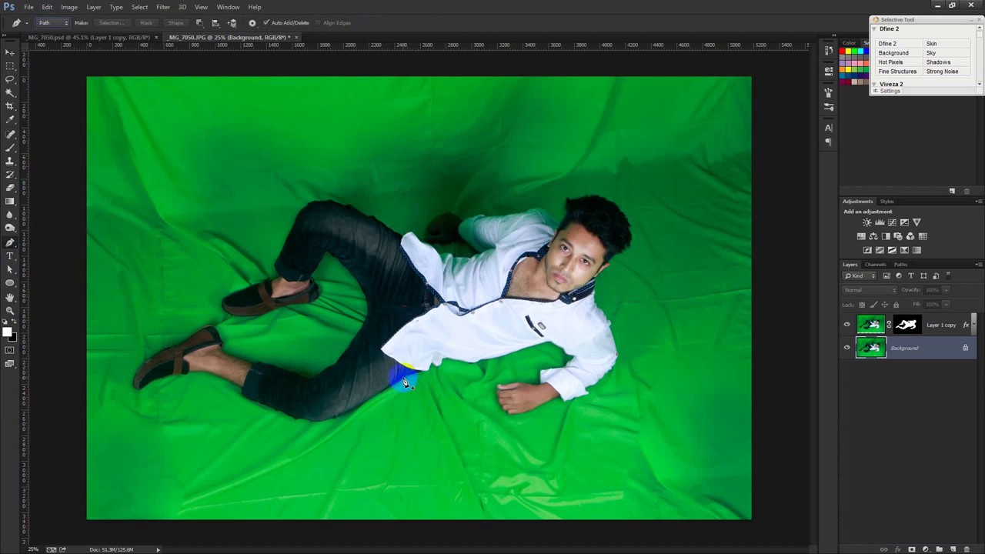
{"action": "left_click_drag", "start_coordinate": [396, 394], "coordinate": [382, 412]}
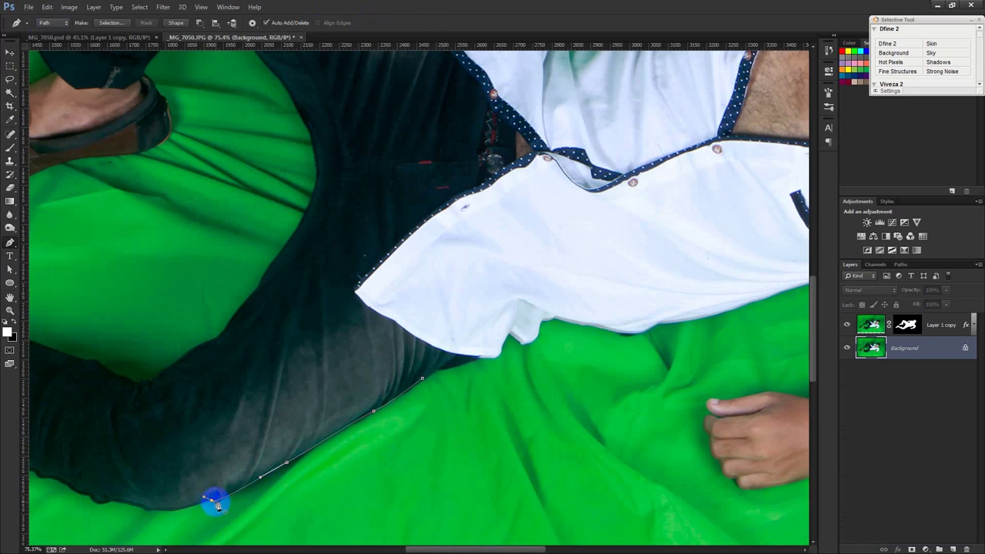
{"action": "left_click", "coordinate": [211, 492], "text": "alt"}
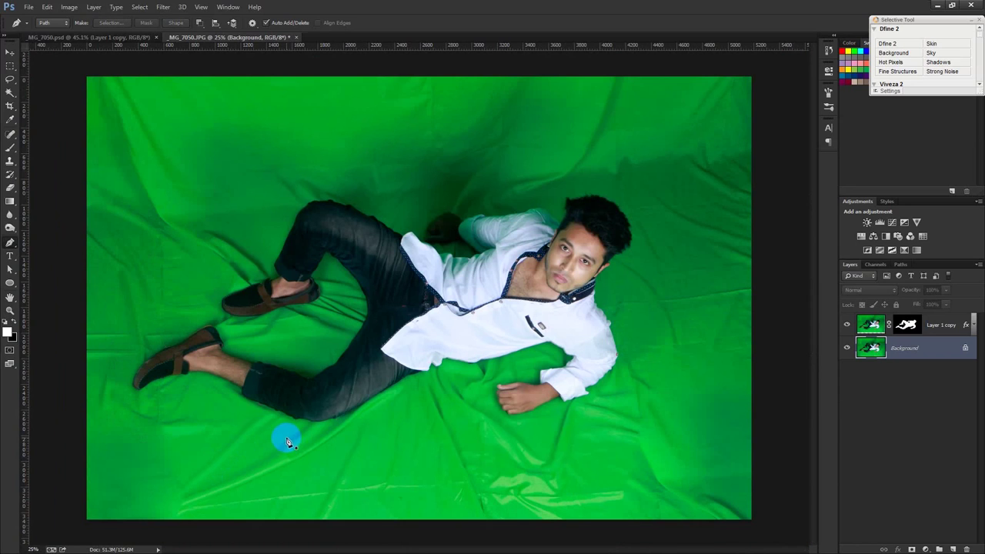
{"action": "left_click", "coordinate": [846, 347]}
{"action": "left_click", "coordinate": [10, 52]}
Select Layer 1 copy, open cloth_texture1778.jpg, and return to the cut-out photo.
{"action": "left_click", "coordinate": [947, 327]}
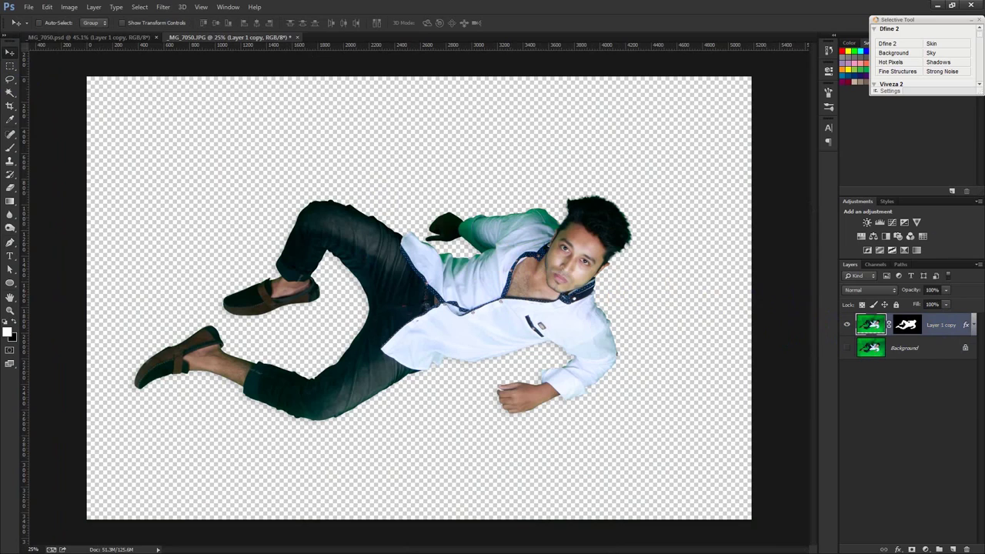
{"action": "left_click_drag", "start_coordinate": [451, 43], "coordinate": [448, 37]}
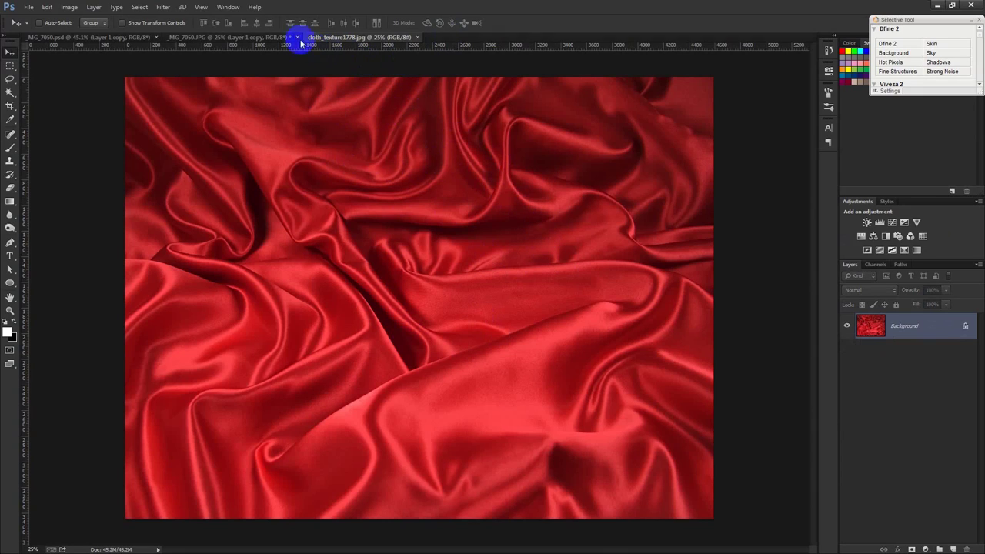
{"action": "left_click", "coordinate": [253, 38]}
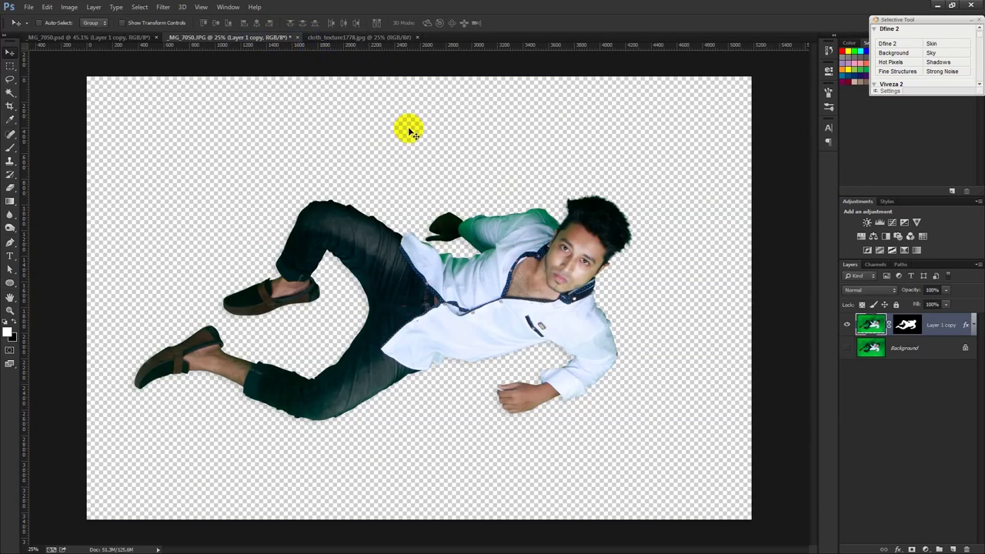
{"action": "left_click", "coordinate": [71, 8]}
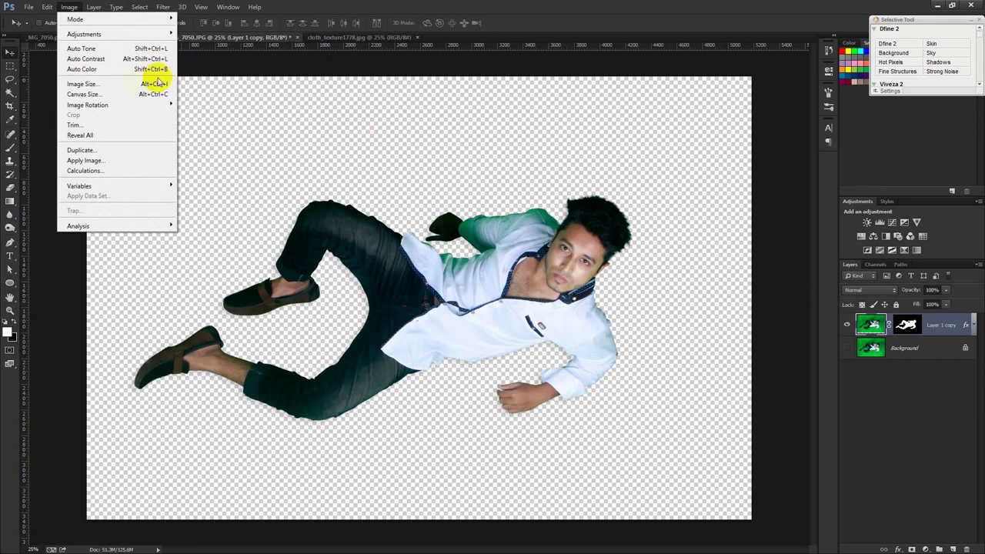
Resize the cut-out photo to 2500 px wide and fit it on screen.
{"action": "left_click", "coordinate": [104, 84]}
{"action": "left_click", "coordinate": [538, 196]}
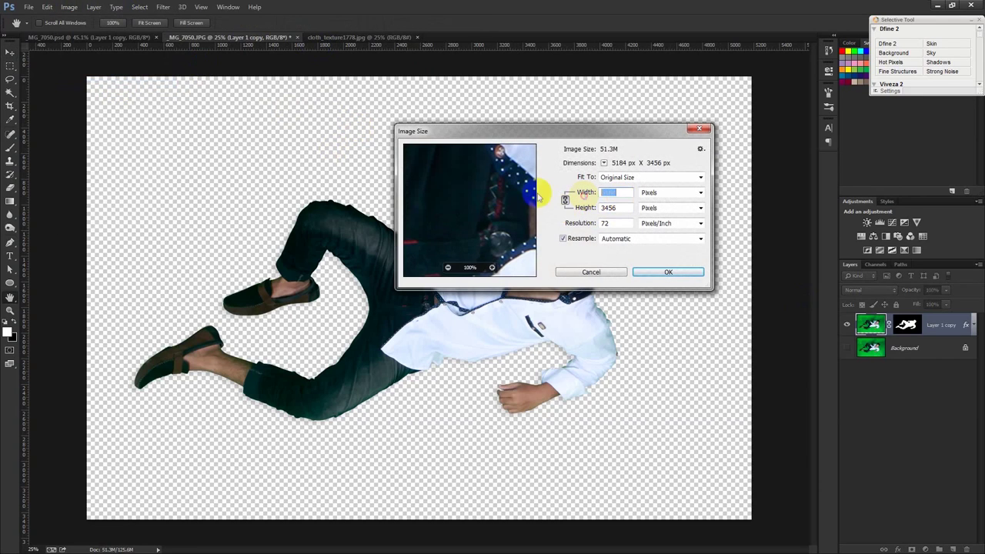
{"action": "type", "text": "2500"}
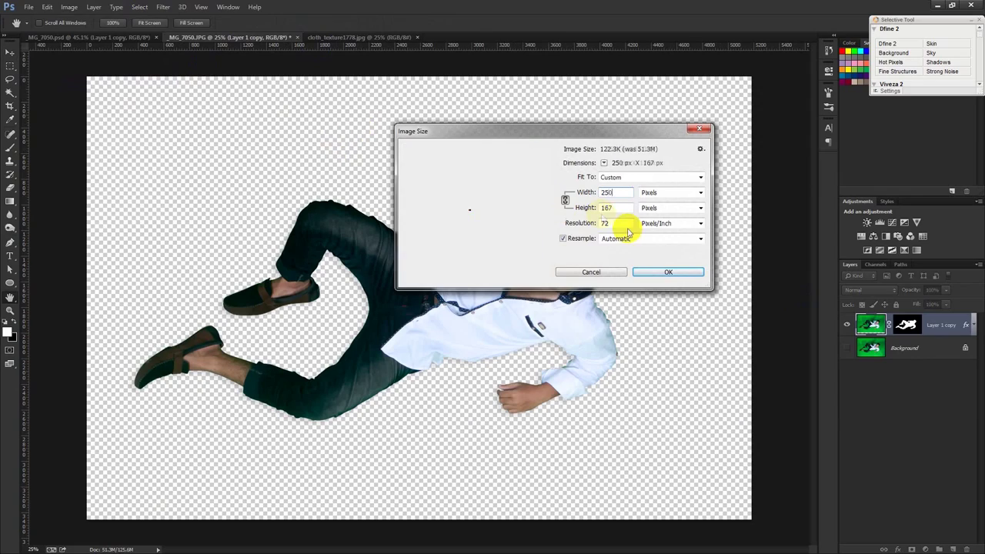
{"action": "left_click", "coordinate": [662, 272]}
{"action": "key", "text": "ctrl+0"}
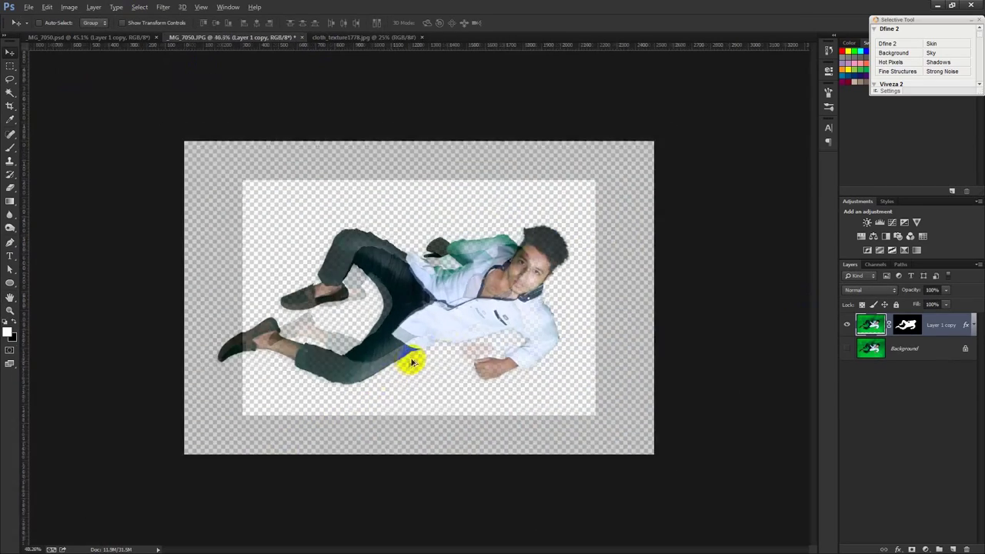
Delete the green Background layer from the man's photo.
{"action": "left_click", "coordinate": [929, 348]}
{"action": "key", "text": "Delete"}
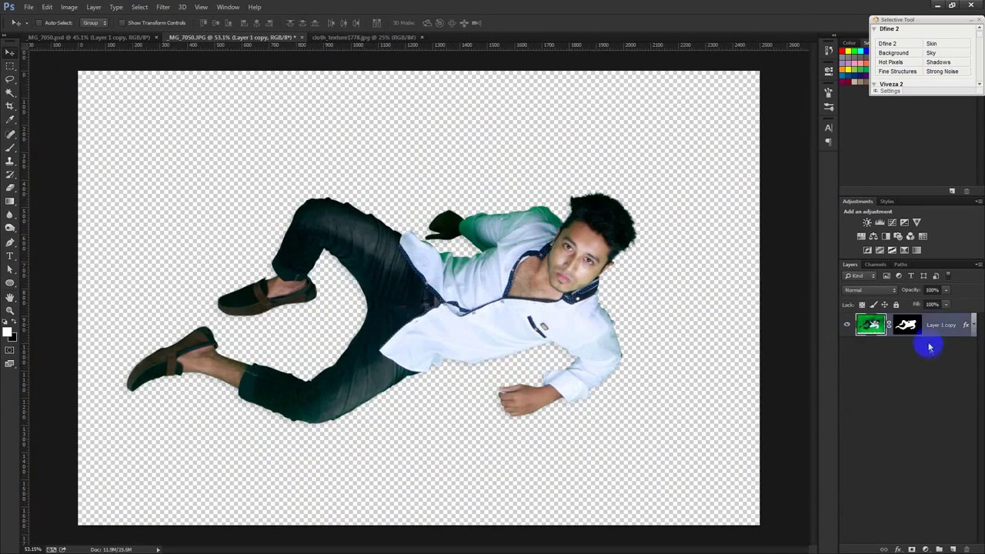
{"action": "left_click", "coordinate": [352, 39]}
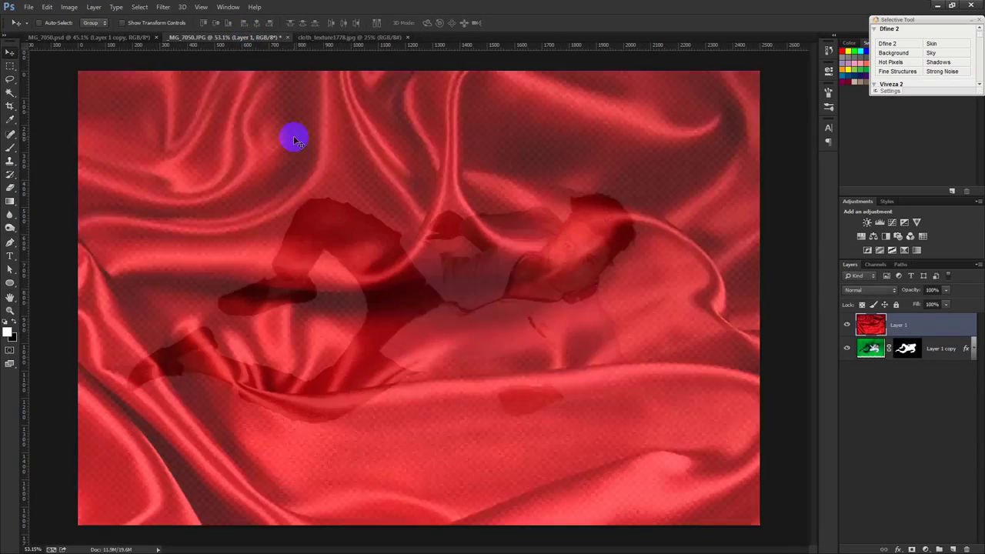
Bring the satin texture into the man's photo and place its layer below Layer 1 copy.
{"action": "left_click_drag", "start_coordinate": [246, 37], "coordinate": [293, 136]}
{"action": "left_click_drag", "start_coordinate": [895, 329], "coordinate": [896, 363]}
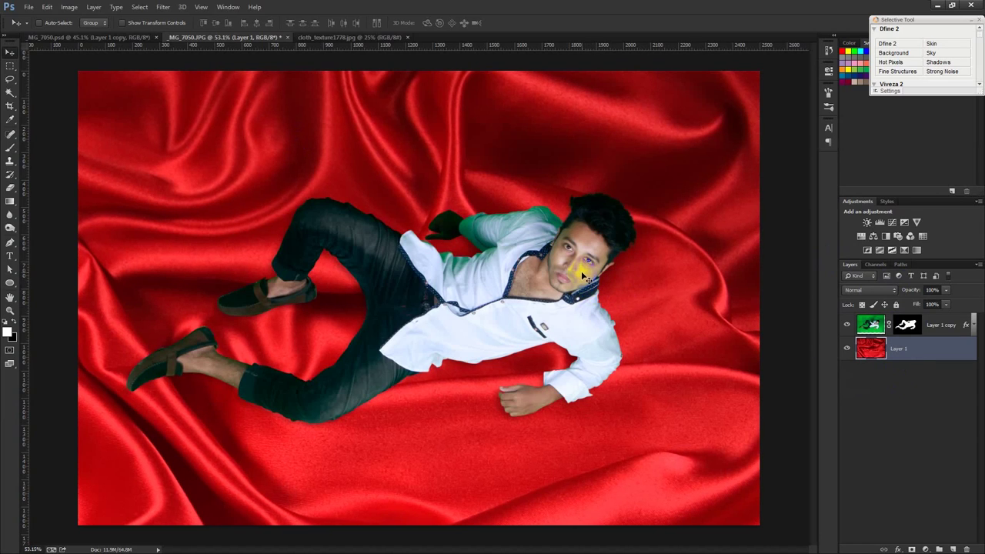
{"action": "key", "text": "ctrl+t"}
{"action": "key", "text": "ctrl+0"}
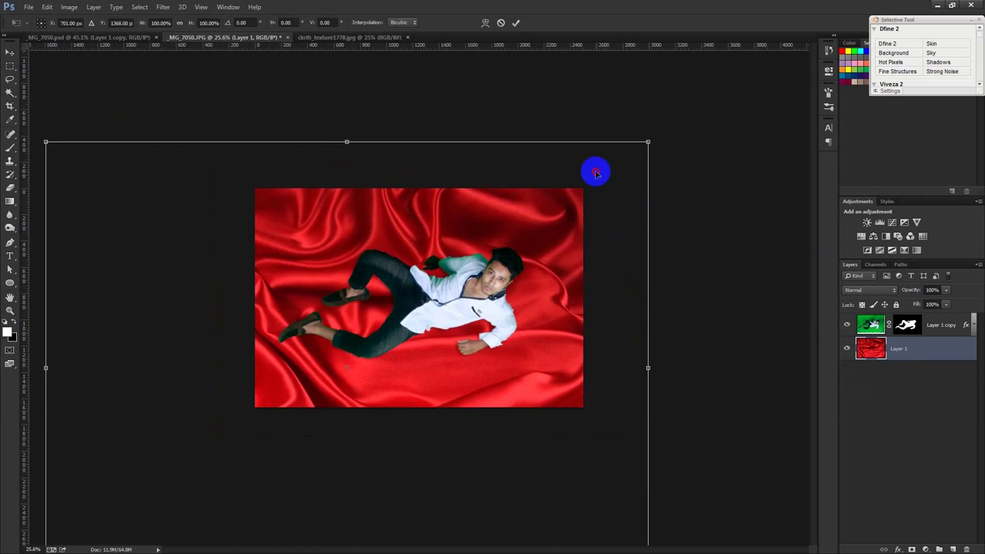
Scale the satin to about 31% over the upper-left, then Alt-drag a copy rightward.
{"action": "left_click_drag", "start_coordinate": [648, 142], "coordinate": [450, 323]}
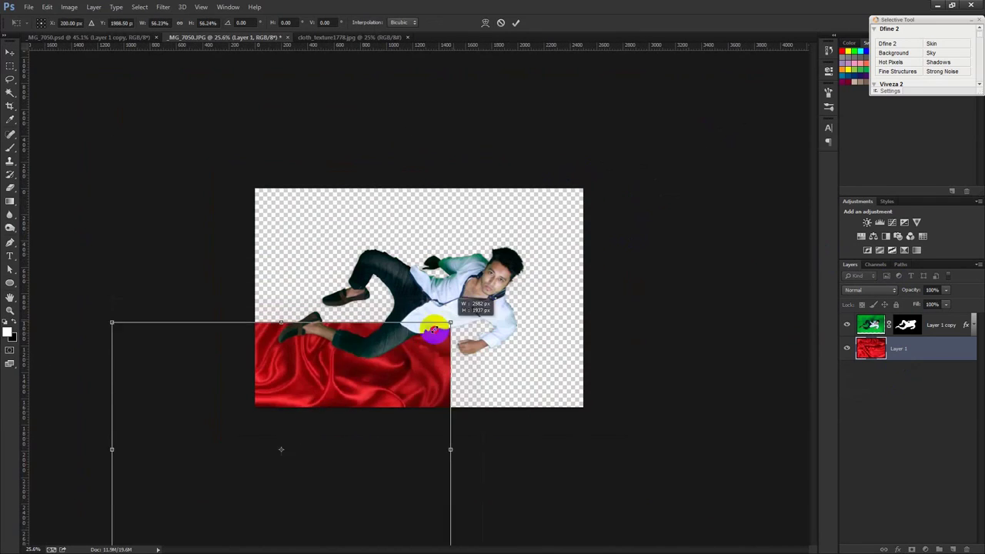
{"action": "mouse_move", "coordinate": [450, 324]}
{"action": "left_mouse_down"}
{"action": "mouse_move", "coordinate": [531, 193]}
{"action": "mouse_move", "coordinate": [548, 223]}
{"action": "left_mouse_up"}
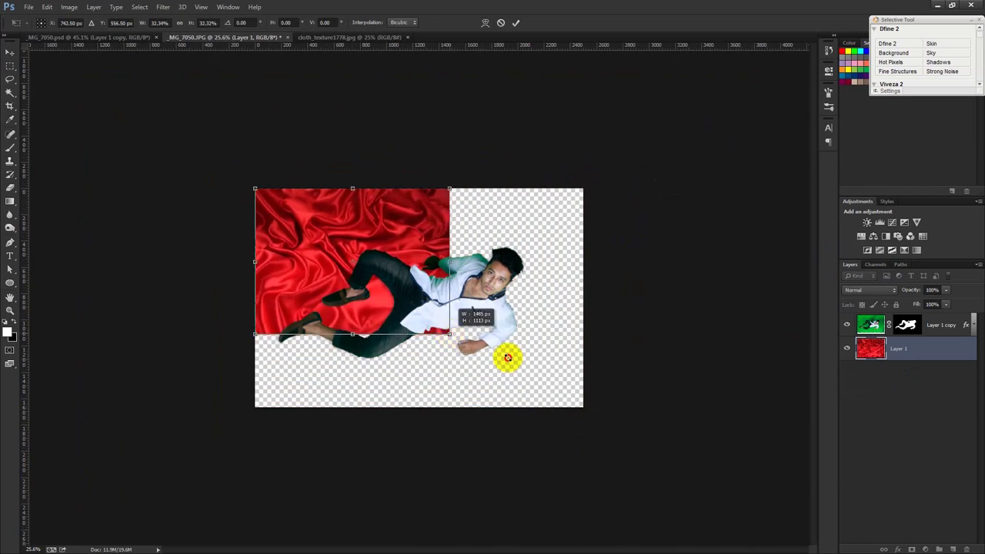
{"action": "mouse_move", "coordinate": [578, 431]}
{"action": "left_mouse_down"}
{"action": "mouse_move", "coordinate": [604, 409]}
{"action": "mouse_move", "coordinate": [441, 329]}
{"action": "left_mouse_up"}
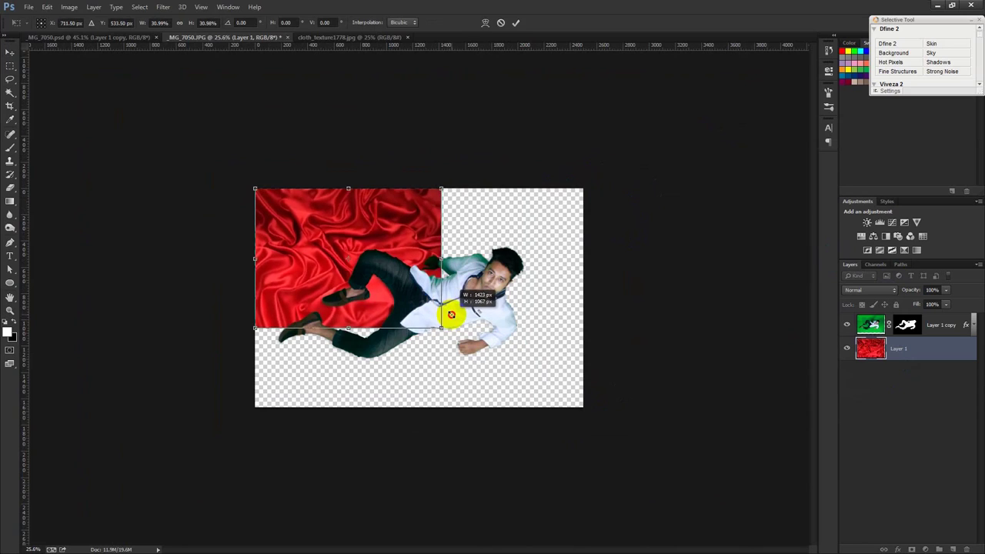
{"action": "scroll", "coordinate": [360, 270], "scroll_direction": "up", "scroll_amount": 2}
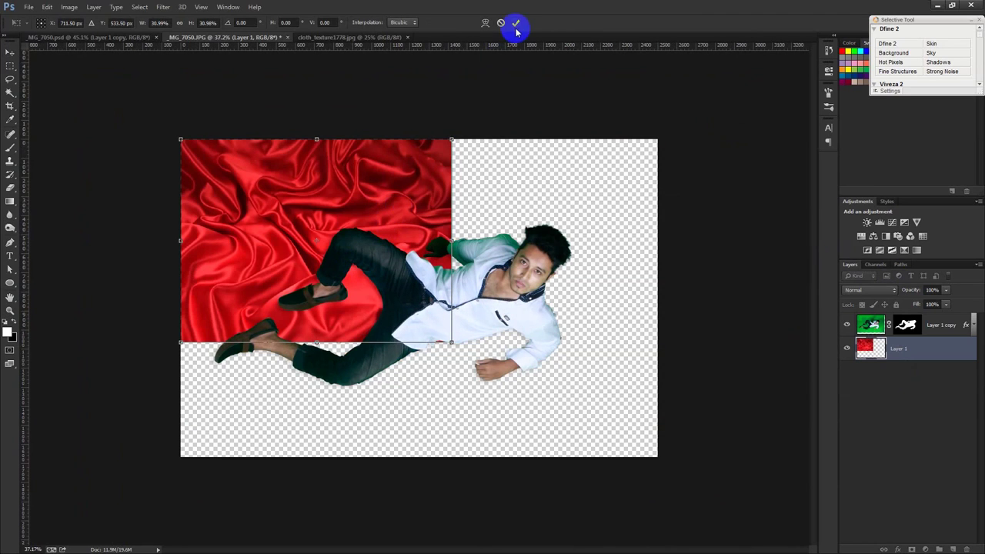
{"action": "key", "text": "Return"}
{"action": "left_click_drag", "start_coordinate": [396, 193], "coordinate": [612, 197]}
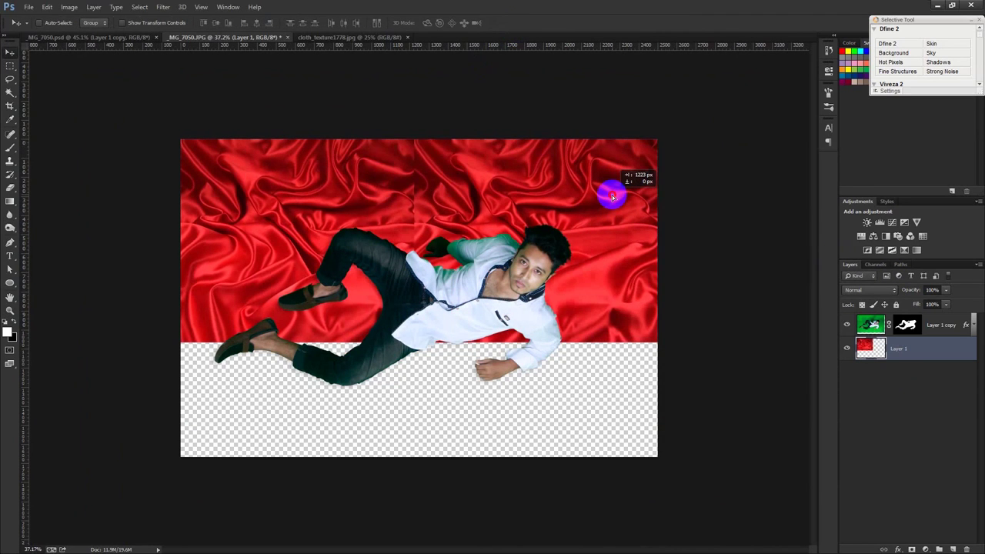
Enlarge and tilt the satin copy on the right.
{"action": "key", "text": "ctrl+t"}
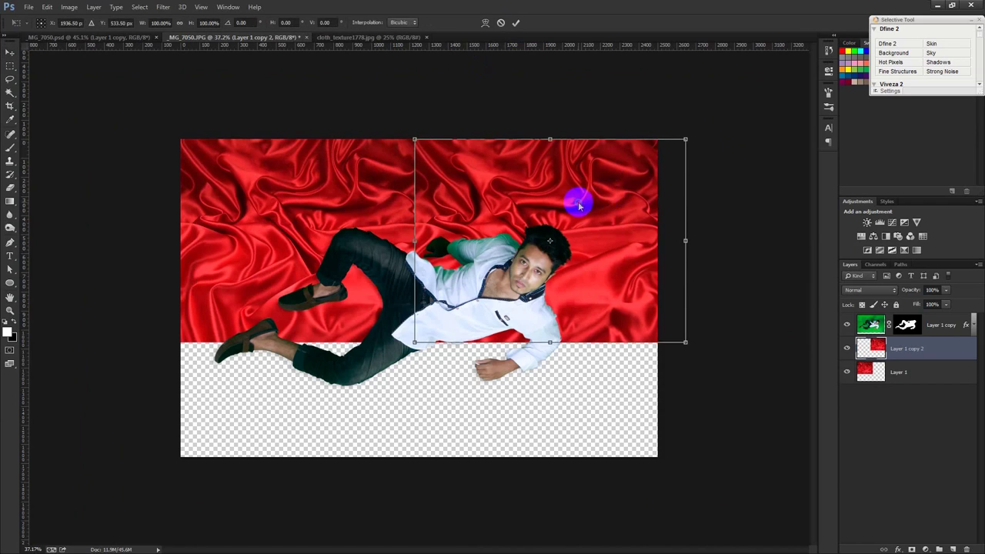
{"action": "right_click", "coordinate": [579, 204]}
{"action": "left_click", "coordinate": [598, 165]}
{"action": "mouse_move", "coordinate": [685, 139]}
{"action": "left_mouse_down"}
{"action": "mouse_move", "coordinate": [730, 162]}
{"action": "mouse_move", "coordinate": [759, 236]}
{"action": "left_mouse_up"}
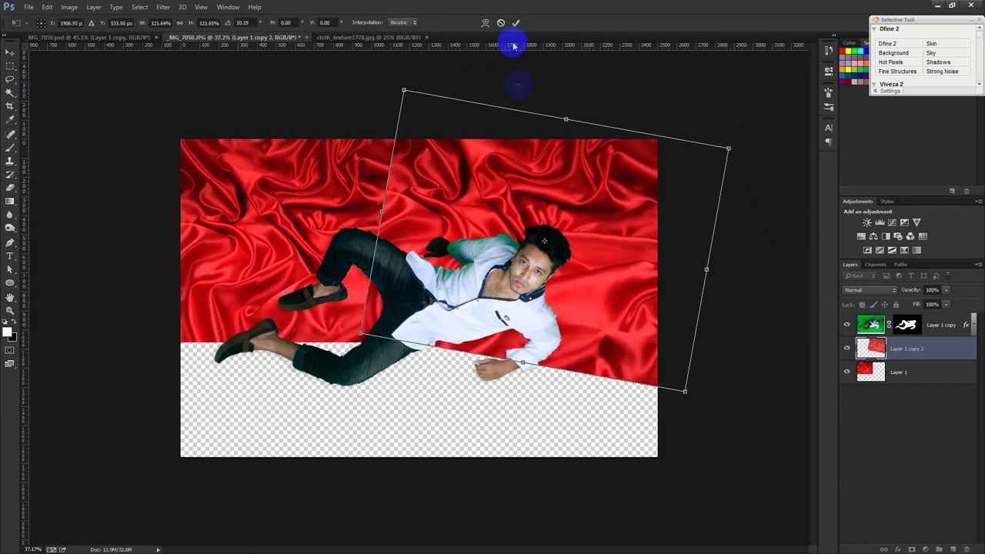
{"action": "double_click", "coordinate": [477, 215]}
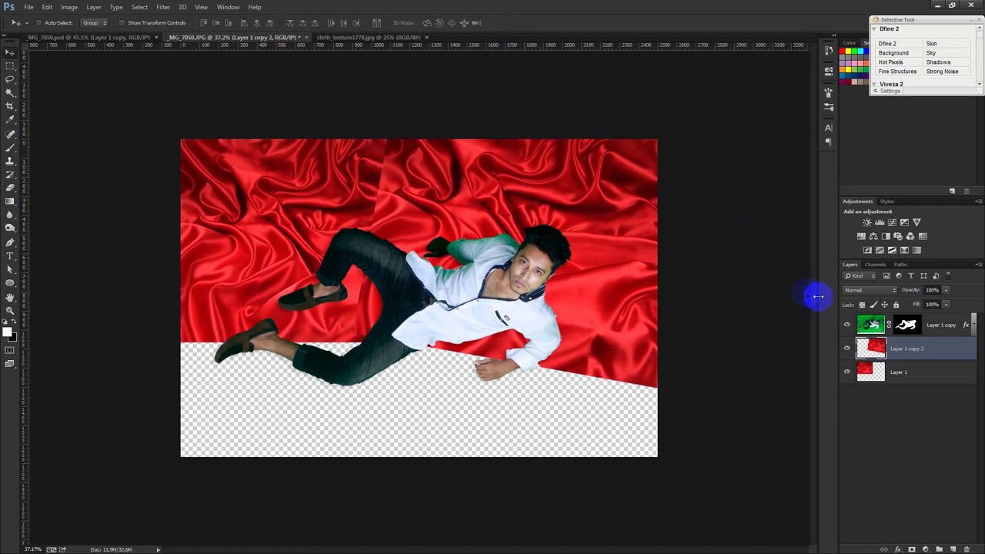
Duplicate the satin, move it to the bottom area, and flip it vertically.
{"action": "key", "text": "ctrl+j"}
{"action": "left_click_drag", "start_coordinate": [561, 158], "coordinate": [539, 329]}
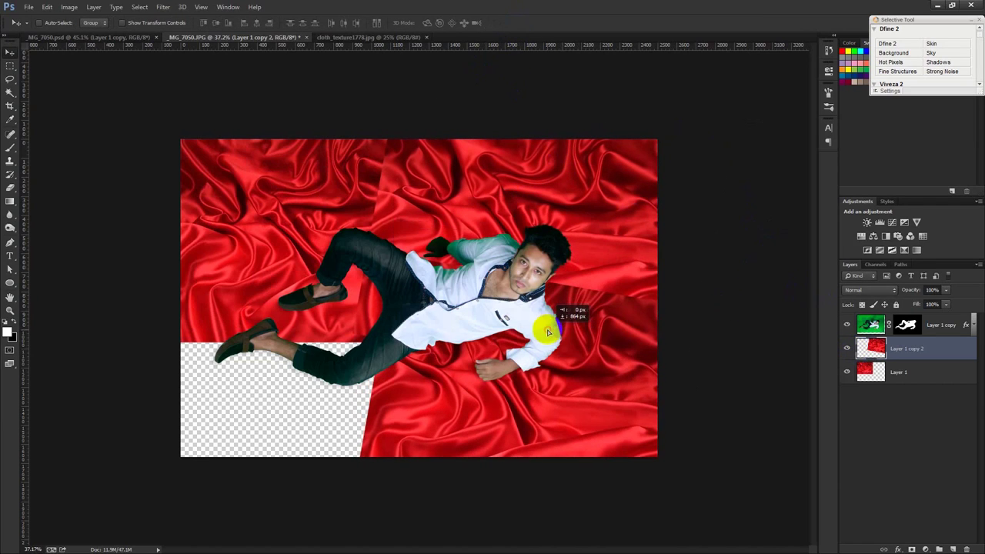
{"action": "key", "text": "ctrl+t"}
{"action": "right_click", "coordinate": [532, 285]}
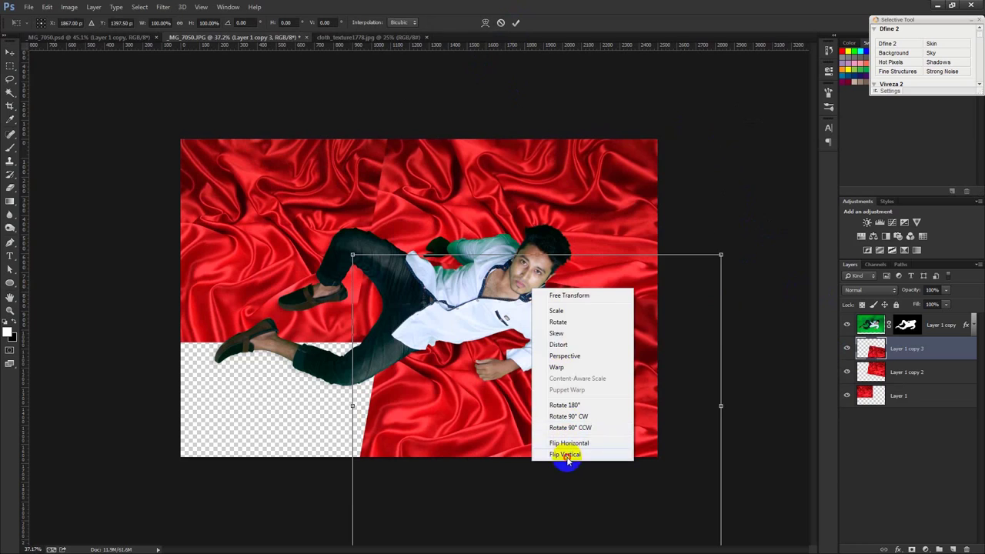
{"action": "left_click", "coordinate": [565, 455]}
{"action": "left_click_drag", "start_coordinate": [579, 402], "coordinate": [554, 409]}
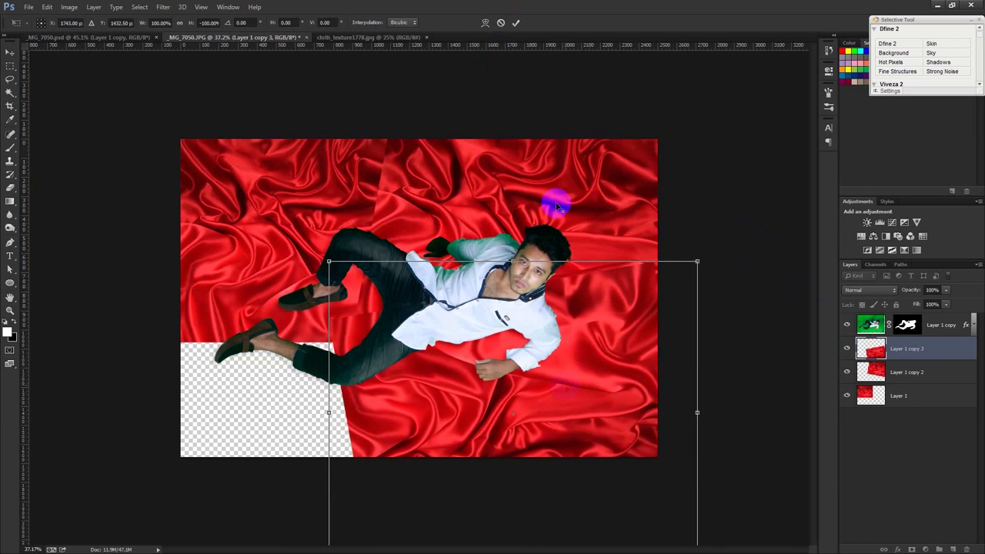
{"action": "left_click", "coordinate": [516, 24]}
Fill the bottom-left gap with another satin copy and hide the man's layer.
{"action": "mouse_move", "coordinate": [550, 308]}
{"action": "left_mouse_down"}
{"action": "mouse_move", "coordinate": [370, 339]}
{"action": "mouse_move", "coordinate": [356, 324]}
{"action": "left_mouse_up"}
{"action": "key", "text": "ctrl+t"}
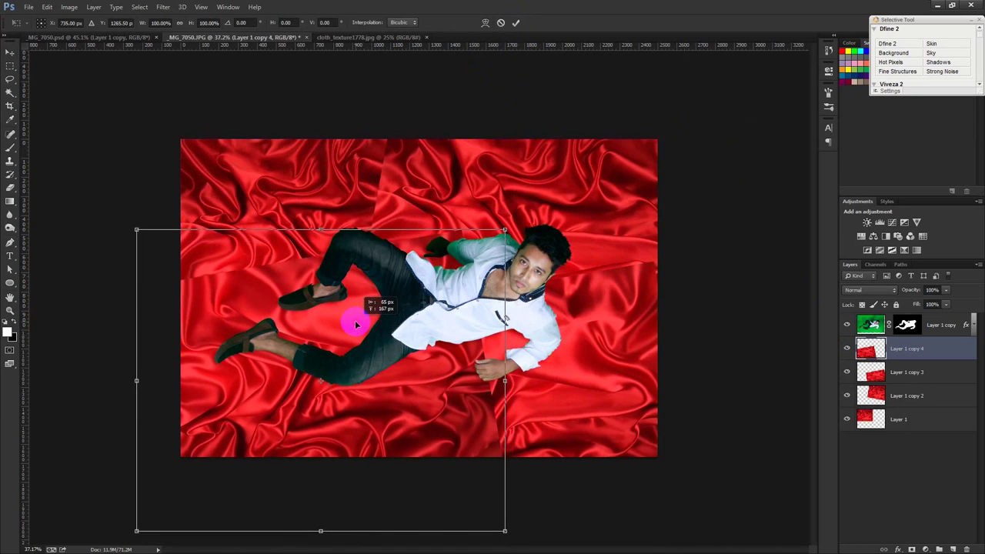
{"action": "key", "text": "Return"}
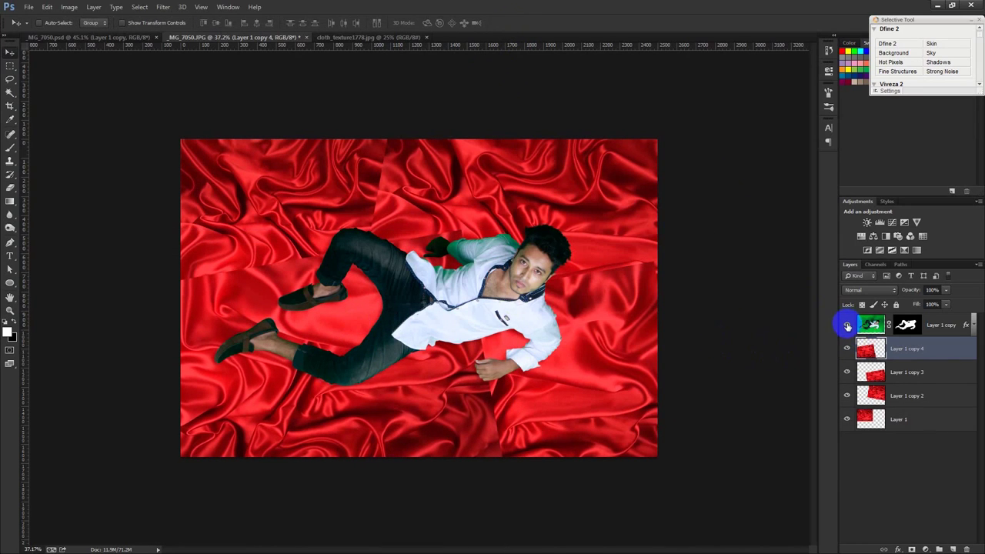
{"action": "left_click", "coordinate": [847, 326]}
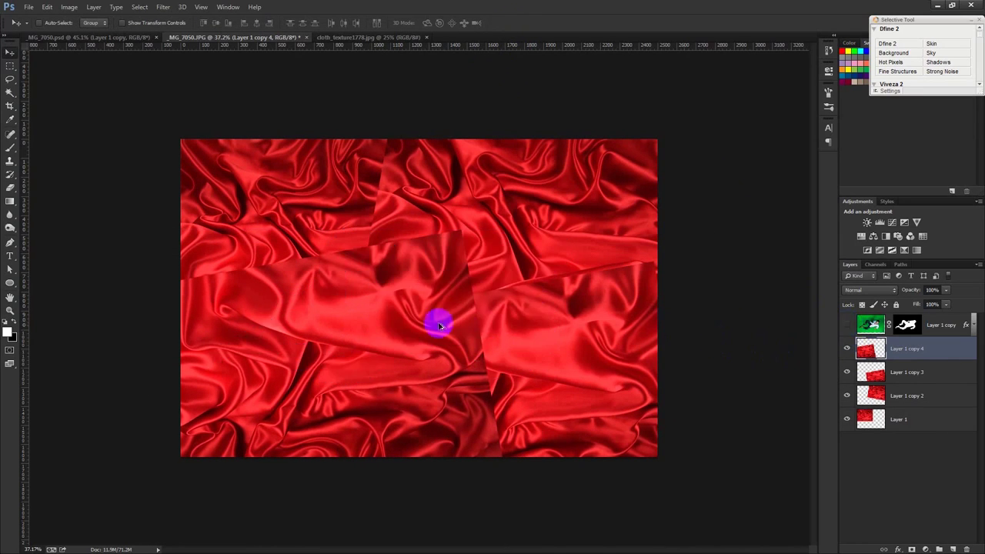
Hide Layer 1 copy 3, select Layer 1 copy 2, and set a 184 px soft Eraser.
{"action": "scroll", "coordinate": [391, 326], "scroll_direction": "up", "scroll_amount": 1}
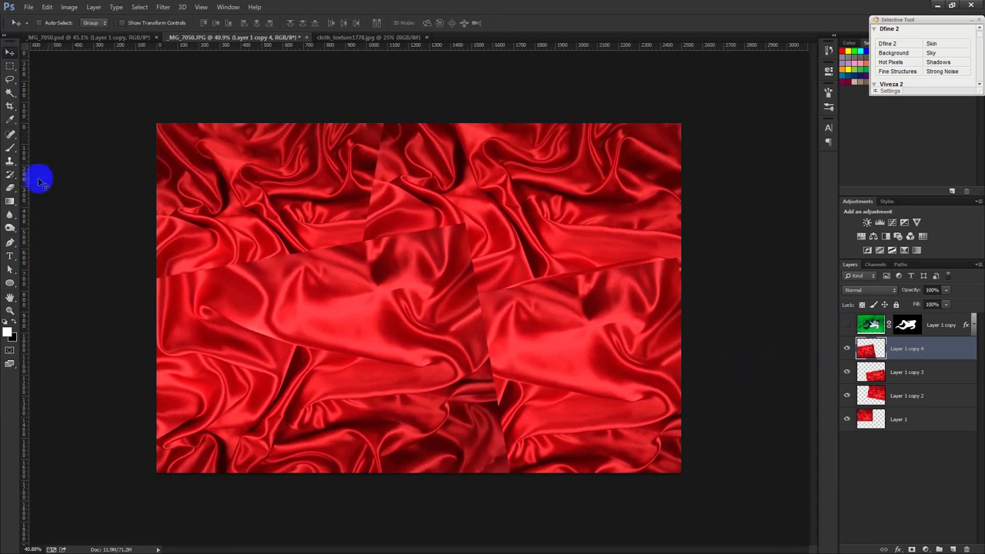
{"action": "left_click", "coordinate": [848, 372]}
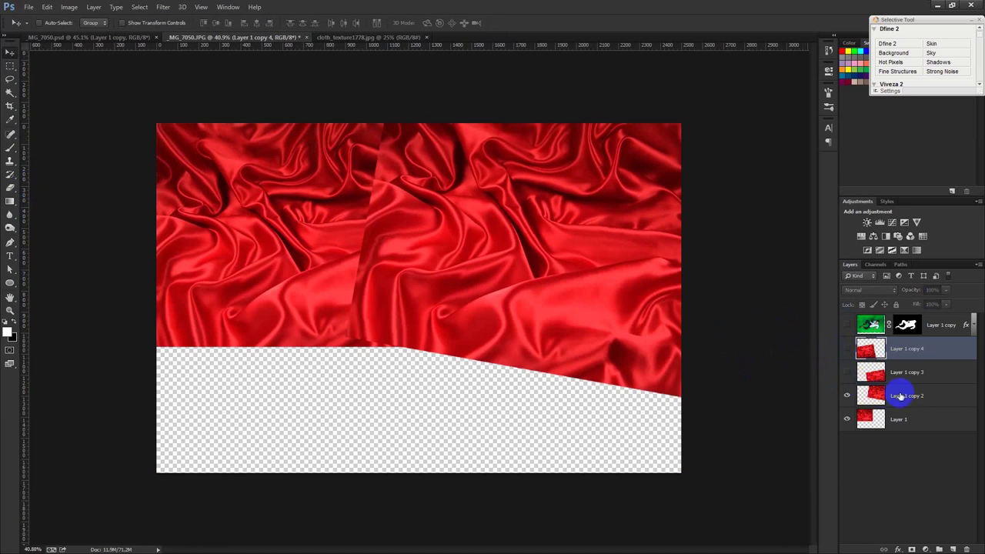
{"action": "left_click", "coordinate": [897, 395]}
{"action": "scroll", "coordinate": [548, 351], "scroll_direction": "up", "scroll_amount": 3}
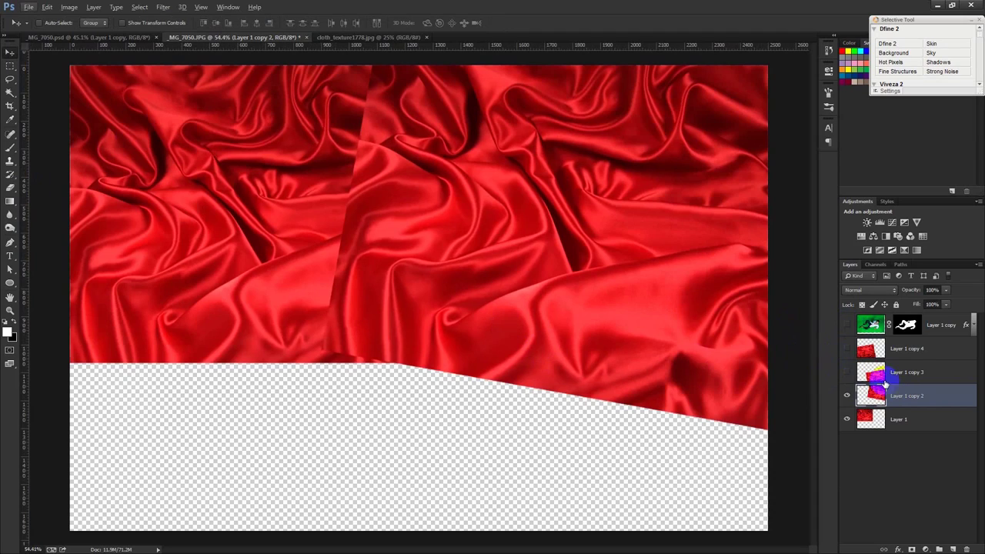
{"action": "left_click_drag", "start_coordinate": [10, 187], "coordinate": [61, 193]}
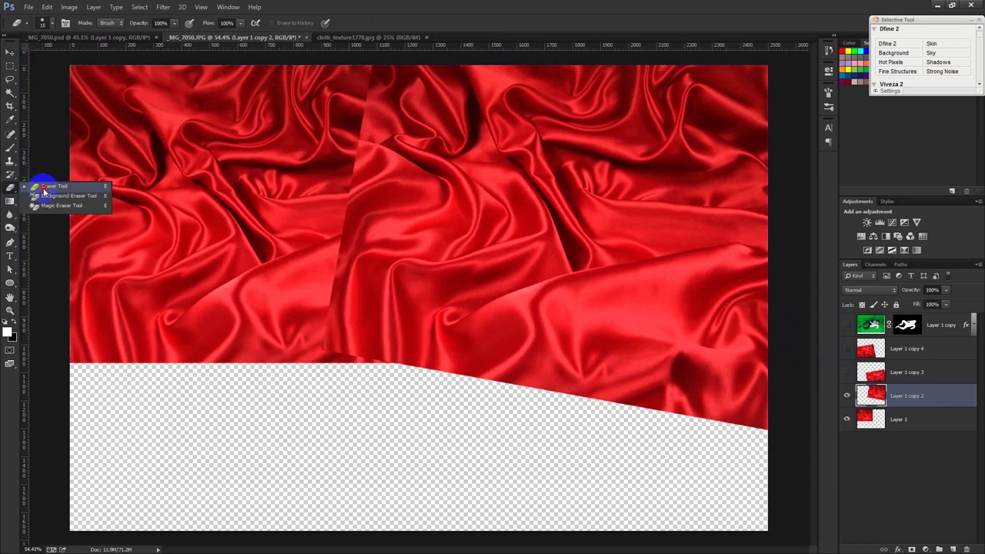
{"action": "right_click", "coordinate": [401, 267]}
{"action": "mouse_move", "coordinate": [494, 293]}
{"action": "left_mouse_down"}
{"action": "mouse_move", "coordinate": [395, 213]}
{"action": "mouse_move", "coordinate": [369, 68]}
{"action": "mouse_move", "coordinate": [497, 316]}
{"action": "mouse_move", "coordinate": [365, 72]}
{"action": "left_mouse_up"}
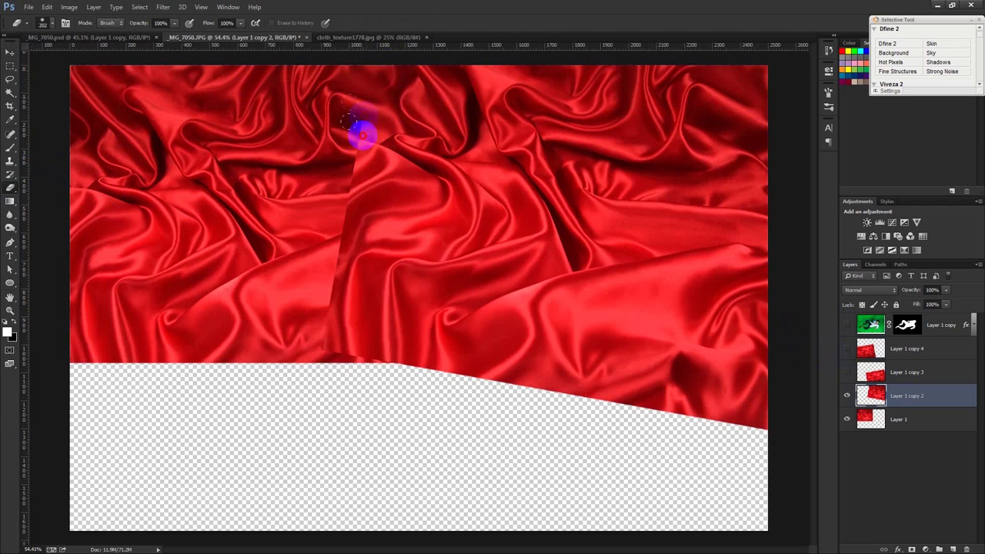
Erase the hard seams on Layer 1 copy 2, copy 3 and copy 4.
{"action": "mouse_move", "coordinate": [349, 188]}
{"action": "left_mouse_down"}
{"action": "mouse_move", "coordinate": [352, 226]}
{"action": "mouse_move", "coordinate": [323, 332]}
{"action": "mouse_move", "coordinate": [374, 392]}
{"action": "left_mouse_up"}
{"action": "scroll", "coordinate": [323, 339], "scroll_direction": "down", "scroll_amount": 2}
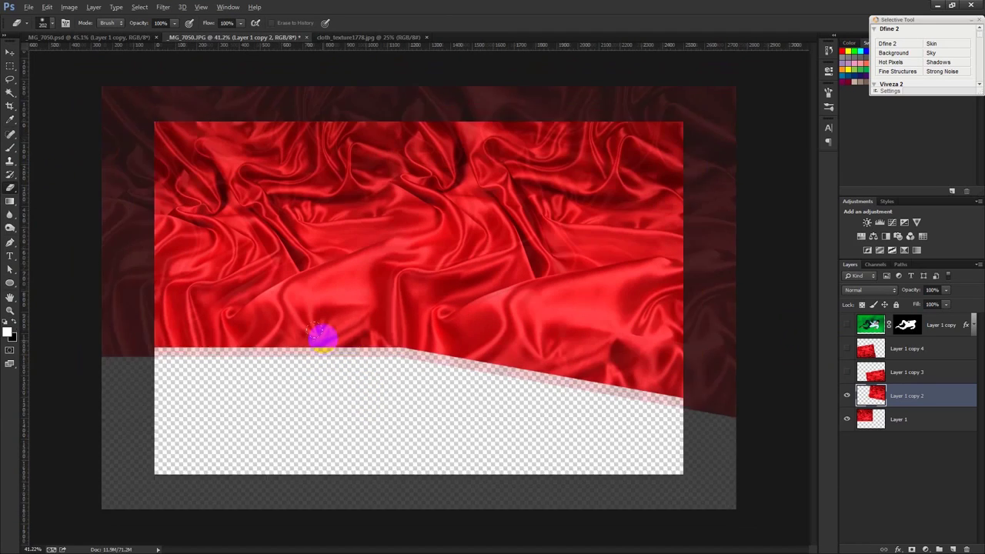
{"action": "left_click", "coordinate": [846, 372]}
{"action": "left_click", "coordinate": [905, 371]}
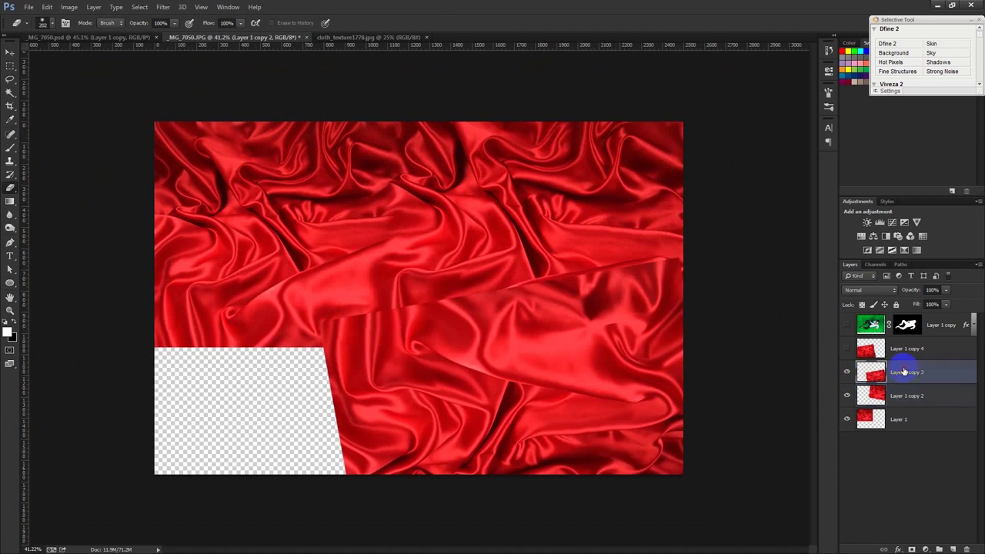
{"action": "left_click_drag", "start_coordinate": [678, 265], "coordinate": [660, 277]}
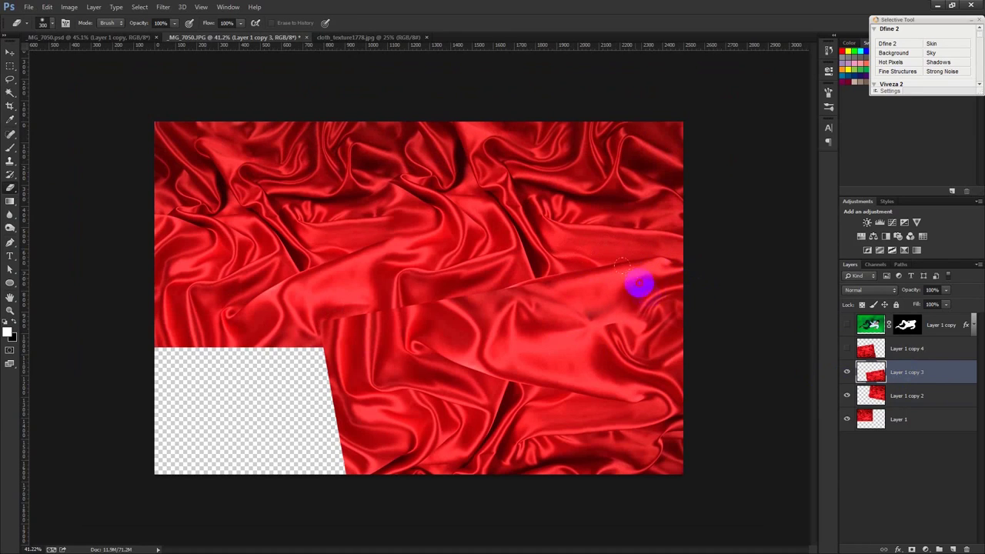
{"action": "mouse_move", "coordinate": [512, 287]}
{"action": "left_mouse_down"}
{"action": "mouse_move", "coordinate": [387, 292]}
{"action": "mouse_move", "coordinate": [336, 308]}
{"action": "mouse_move", "coordinate": [311, 292]}
{"action": "left_mouse_up"}
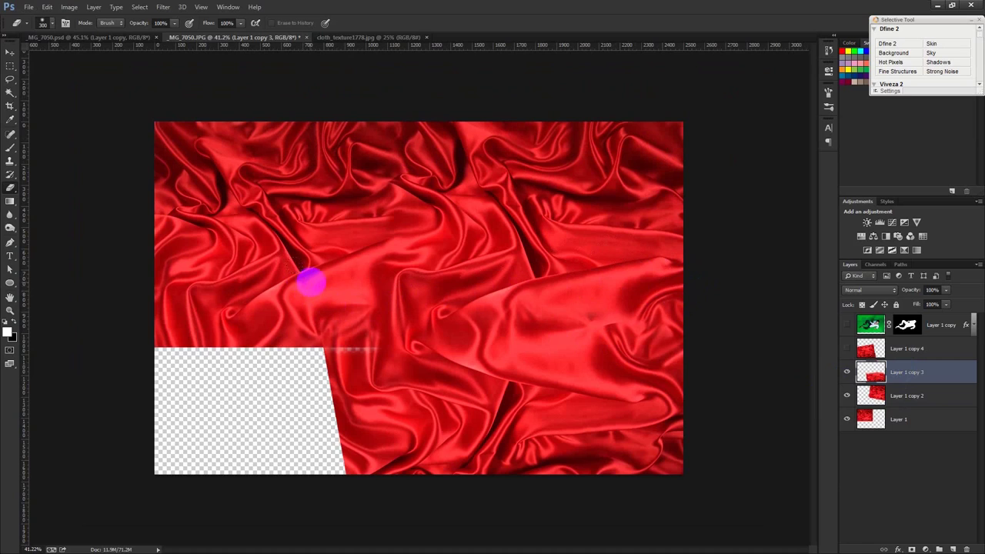
{"action": "left_click", "coordinate": [847, 349]}
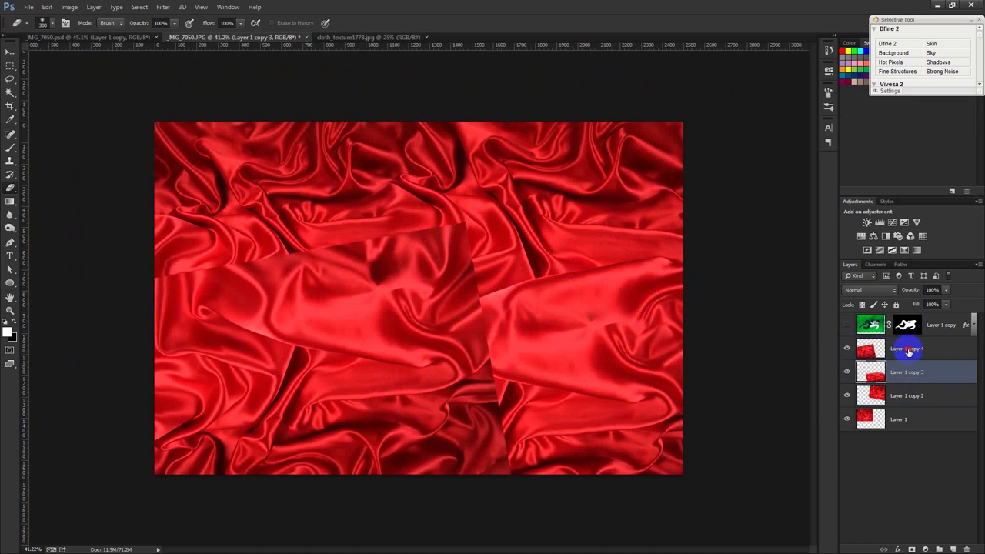
{"action": "left_click", "coordinate": [906, 349]}
{"action": "mouse_move", "coordinate": [523, 471]}
{"action": "left_mouse_down"}
{"action": "mouse_move", "coordinate": [483, 396]}
{"action": "mouse_move", "coordinate": [462, 246]}
{"action": "mouse_move", "coordinate": [165, 269]}
{"action": "mouse_move", "coordinate": [187, 282]}
{"action": "mouse_move", "coordinate": [308, 242]}
{"action": "mouse_move", "coordinate": [325, 273]}
{"action": "mouse_move", "coordinate": [396, 249]}
{"action": "mouse_move", "coordinate": [605, 257]}
{"action": "mouse_move", "coordinate": [506, 260]}
{"action": "left_mouse_up"}
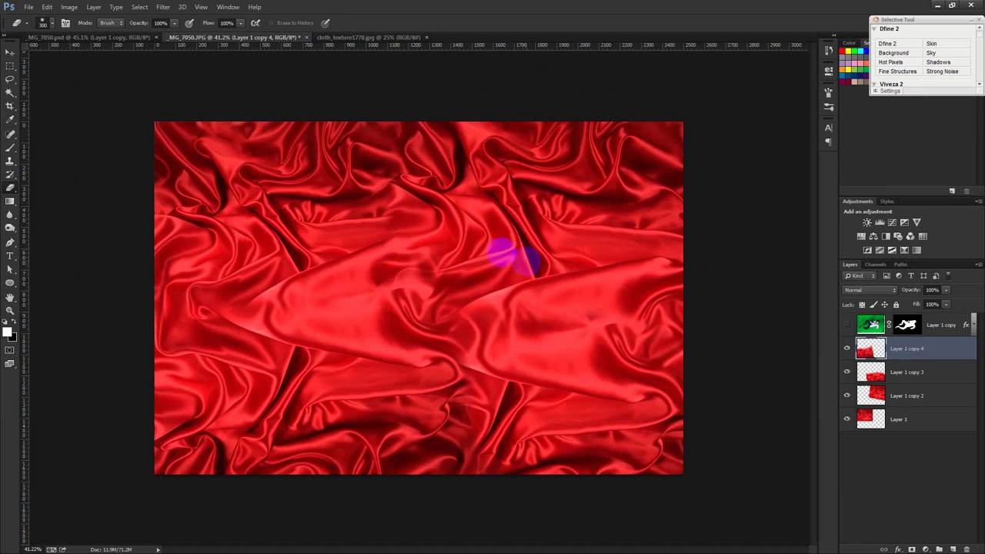
Show the man again and merge all the cloth layers into one.
{"action": "left_click", "coordinate": [8, 52]}
{"action": "scroll", "coordinate": [365, 202], "scroll_direction": "up", "scroll_amount": 1}
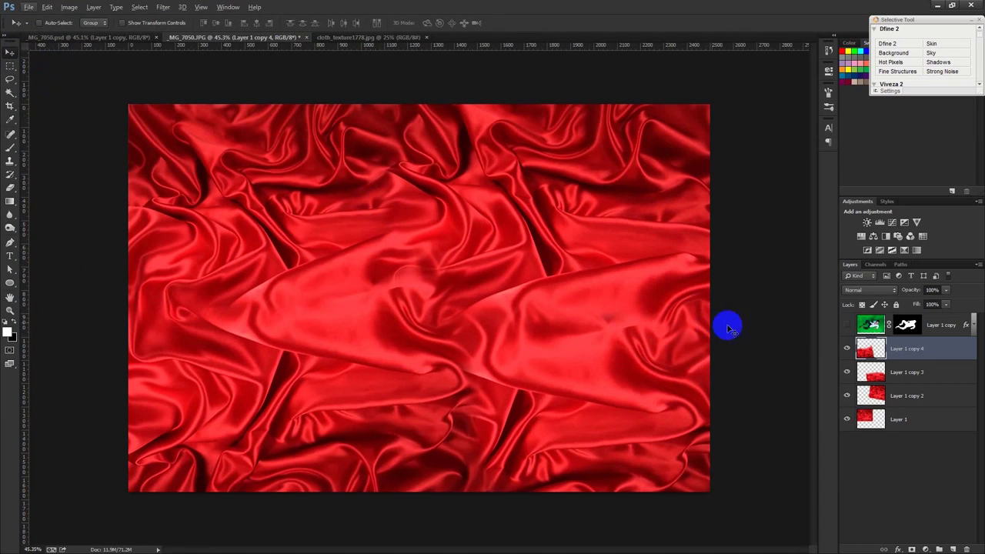
{"action": "left_click", "coordinate": [847, 325]}
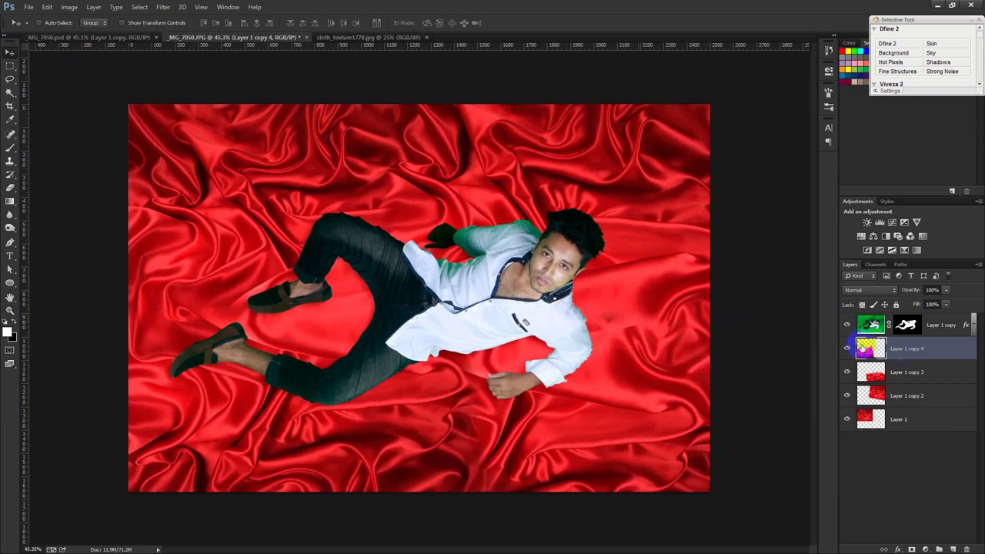
{"action": "left_click", "coordinate": [908, 416], "text": "shift"}
{"action": "key", "text": "ctrl+e"}
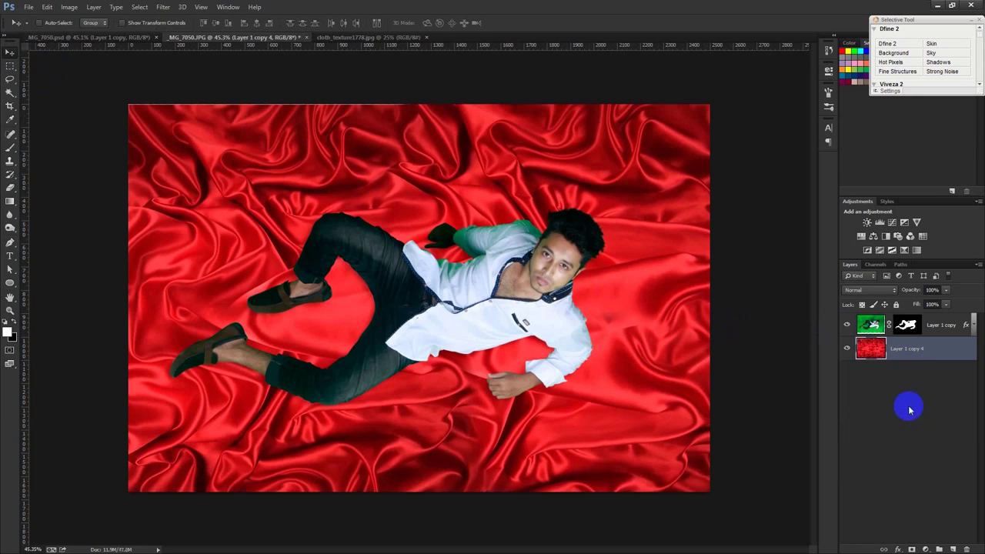
{"action": "key", "text": "ctrl+z"}
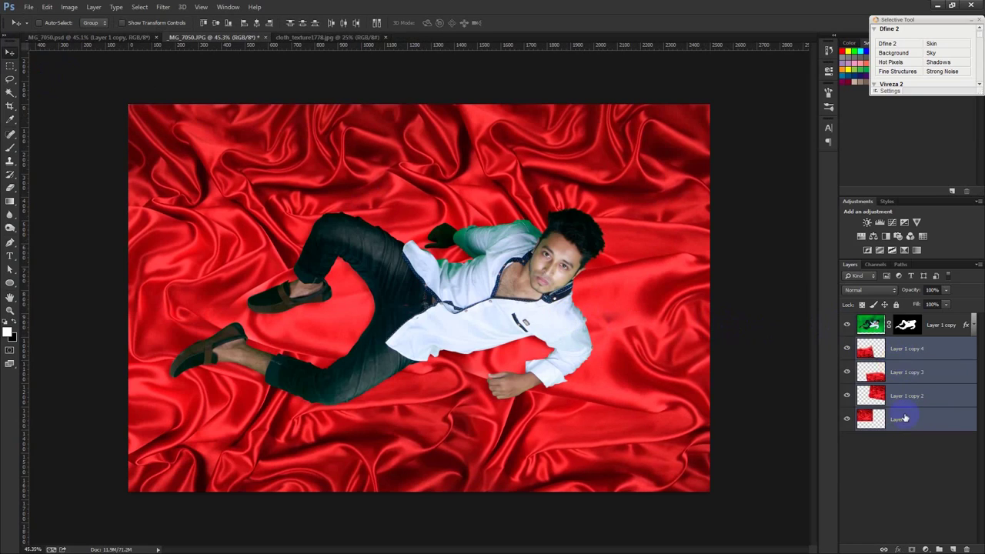
{"action": "right_click", "coordinate": [905, 397]}
{"action": "left_click", "coordinate": [795, 394]}
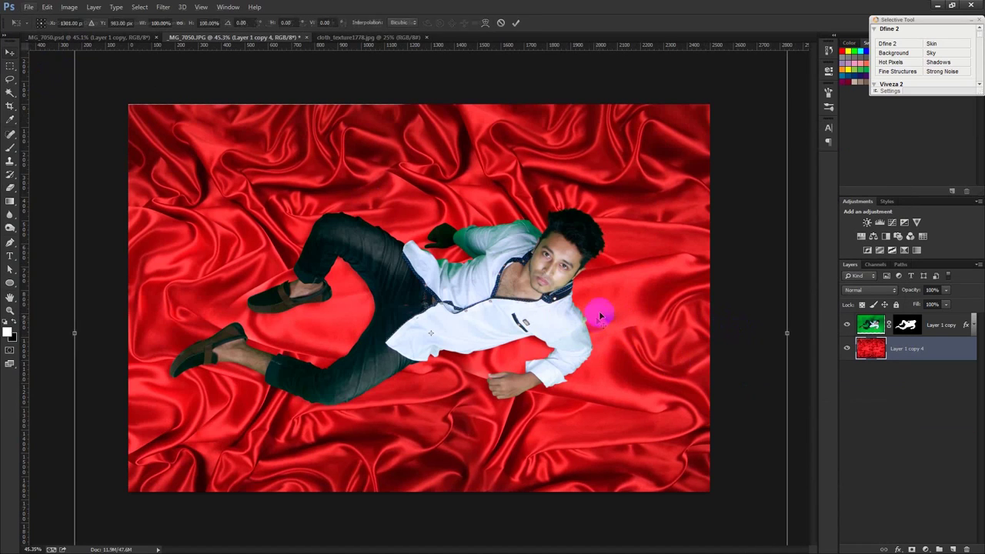
Scale the merged satin to about 103% and reposition it slightly up-left.
{"action": "key", "text": "ctrl+t"}
{"action": "key", "text": "ctrl+0"}
{"action": "left_click_drag", "start_coordinate": [663, 137], "coordinate": [665, 136]}
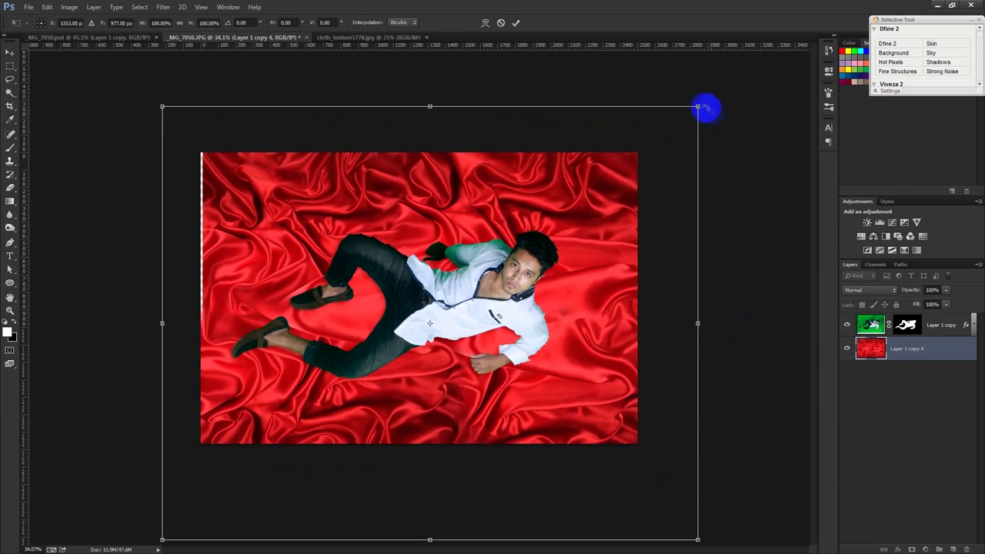
{"action": "left_click_drag", "start_coordinate": [701, 108], "coordinate": [708, 103]}
{"action": "left_click_drag", "start_coordinate": [637, 152], "coordinate": [621, 147]}
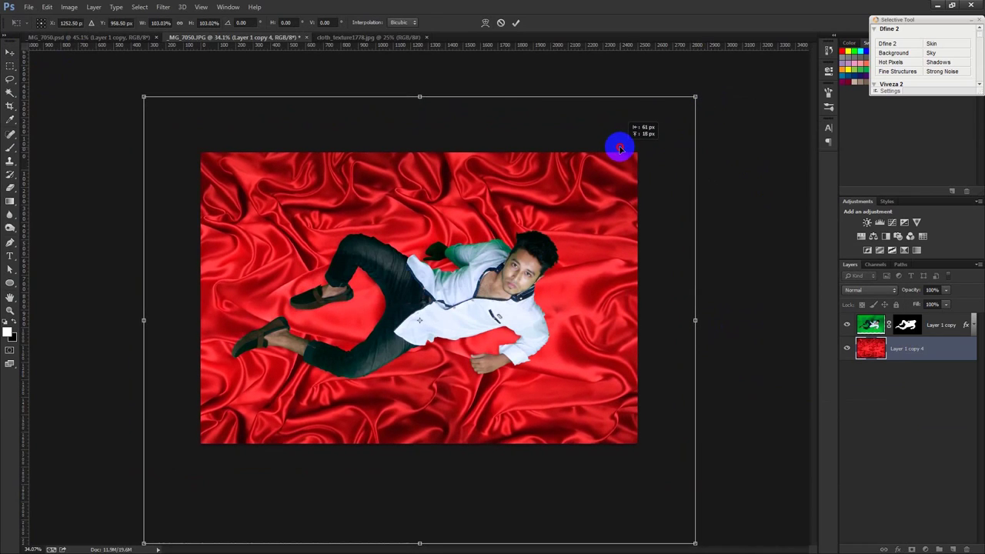
{"action": "left_click", "coordinate": [515, 22]}
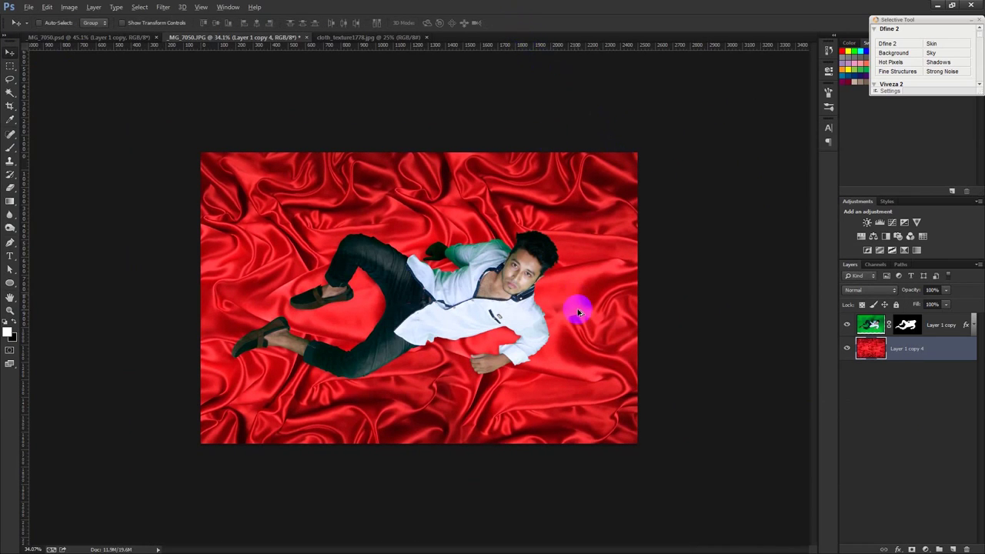
{"action": "key", "text": "ctrl+0"}
Apply Levels with black input 39 and midtone 0.96 to the satin.
{"action": "left_click", "coordinate": [70, 6]}
{"action": "mouse_move", "coordinate": [84, 34]}
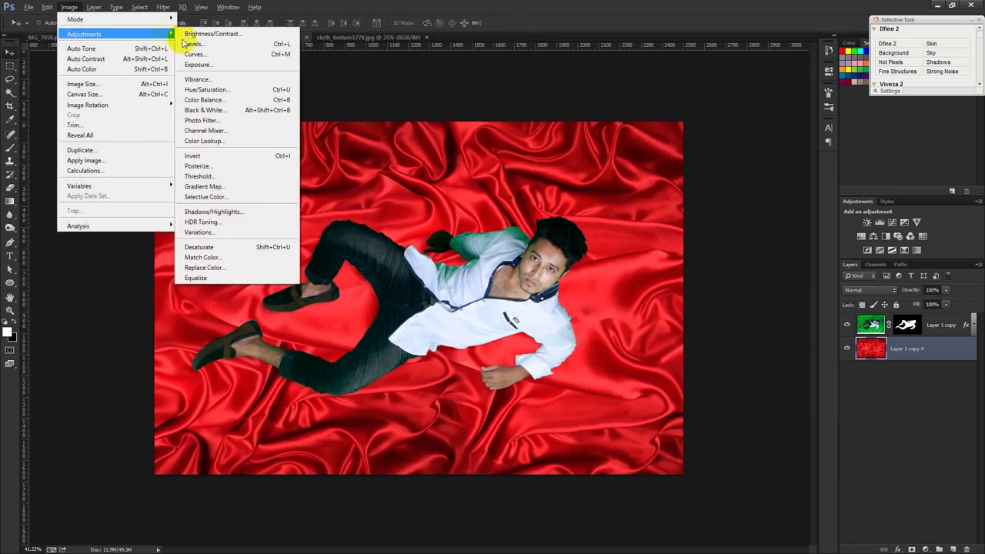
{"action": "left_click", "coordinate": [231, 44]}
{"action": "left_click_drag", "start_coordinate": [623, 277], "coordinate": [646, 279]}
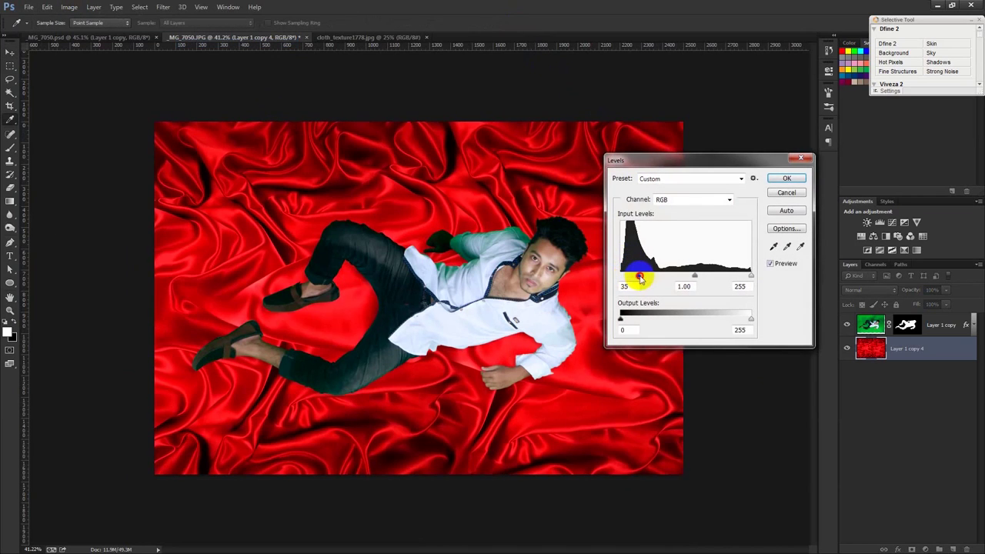
{"action": "left_click", "coordinate": [753, 276]}
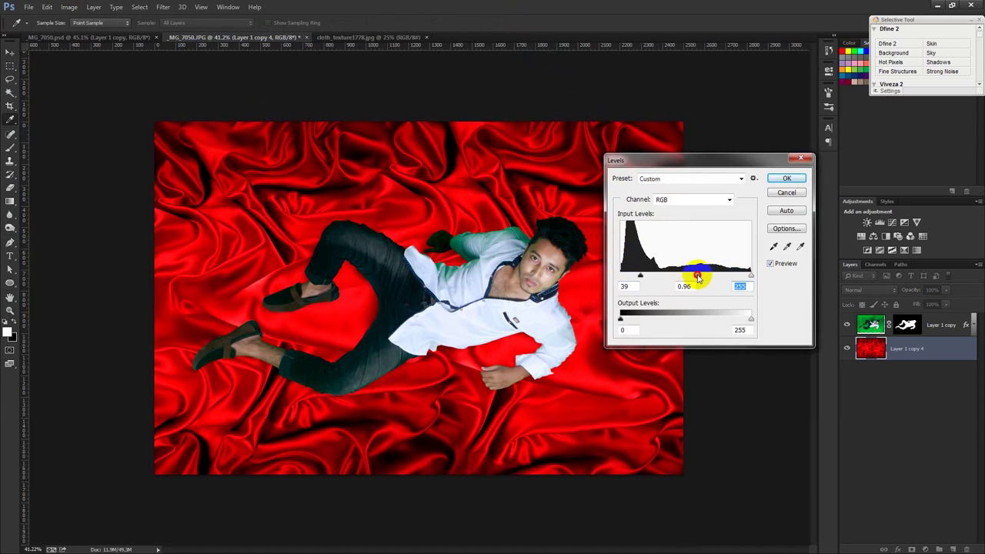
{"action": "left_click", "coordinate": [787, 178]}
{"action": "key", "text": "ctrl+0"}
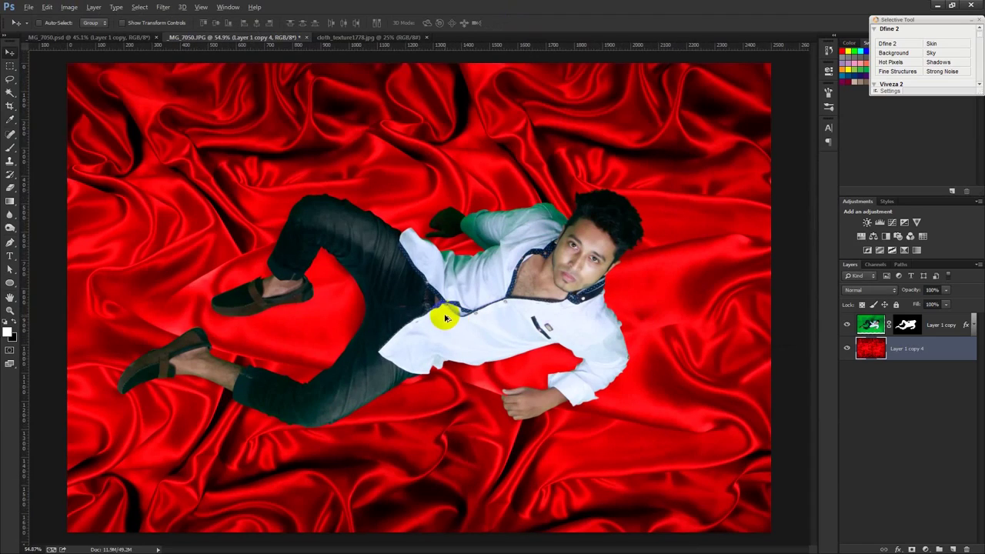
Inspect the sleeve up close, then add new empty Layer 1 under the man's layer.
{"action": "left_click_drag", "start_coordinate": [473, 329], "coordinate": [558, 219]}
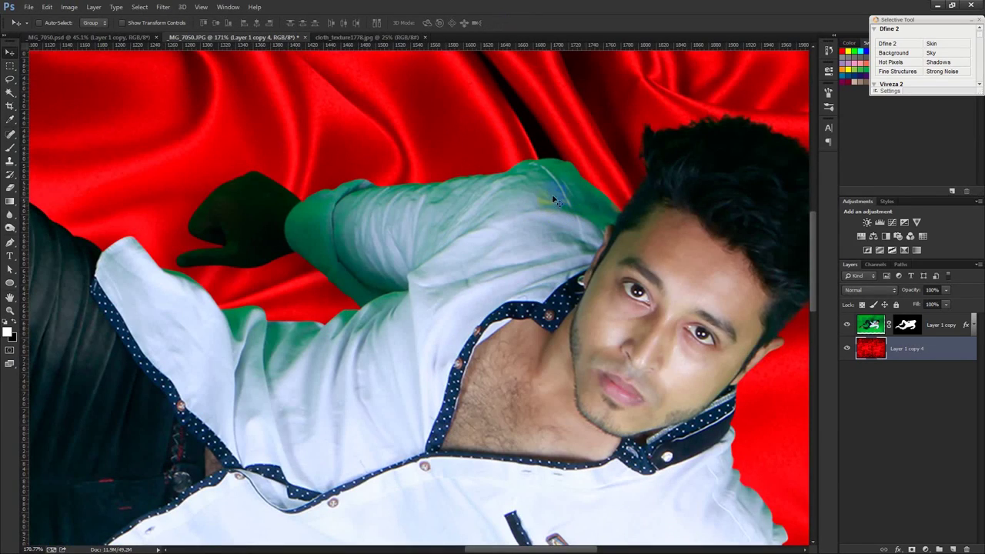
{"action": "left_click_drag", "start_coordinate": [559, 173], "coordinate": [350, 207]}
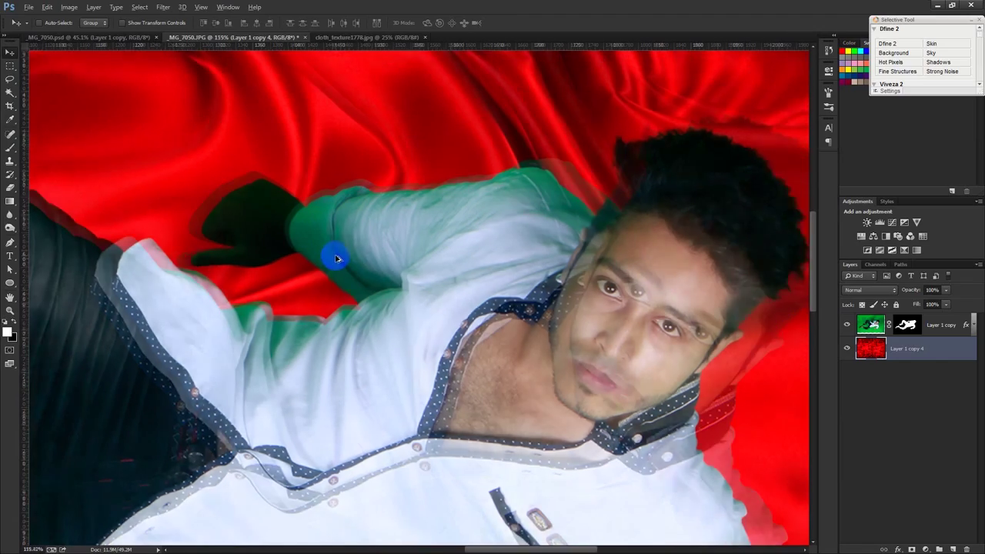
{"action": "left_click_drag", "start_coordinate": [333, 264], "coordinate": [274, 261]}
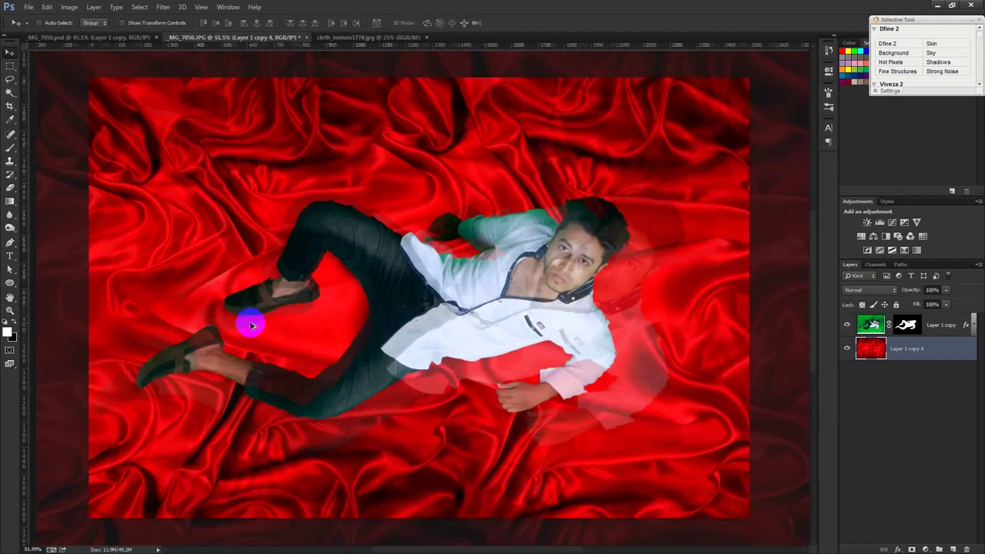
{"action": "left_click_drag", "start_coordinate": [281, 324], "coordinate": [253, 323]}
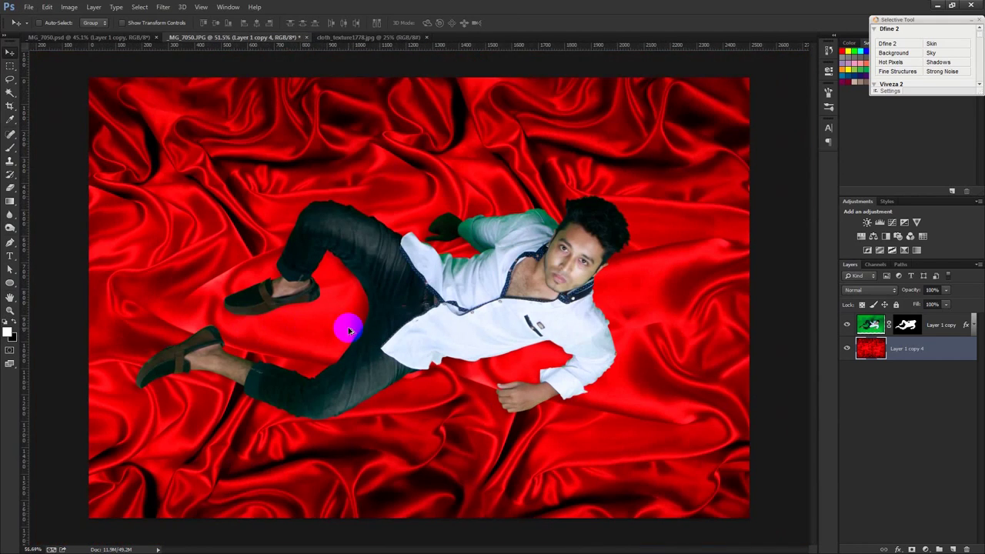
{"action": "left_click_drag", "start_coordinate": [348, 331], "coordinate": [362, 331]}
{"action": "left_click", "coordinate": [954, 325]}
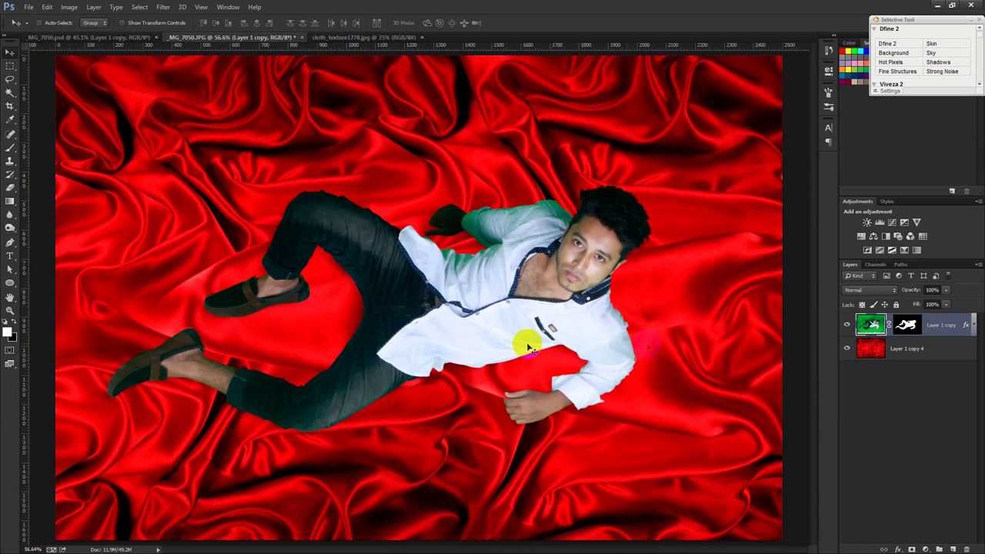
{"action": "left_click", "coordinate": [953, 549], "text": "ctrl"}
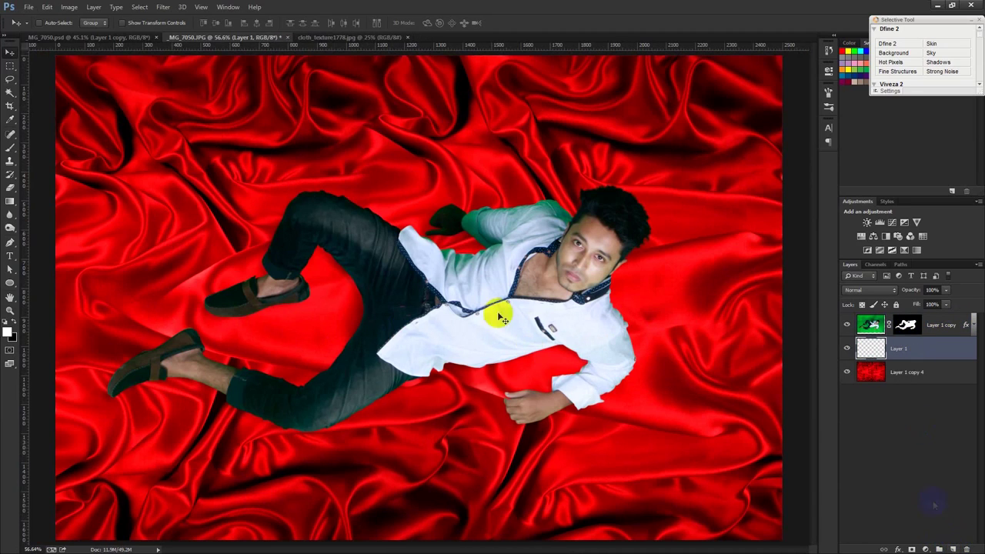
Set up a black Brush with a soft 90 px, 0% hardness tip at 100% opacity.
{"action": "right_click", "coordinate": [13, 148]}
{"action": "left_click", "coordinate": [70, 145]}
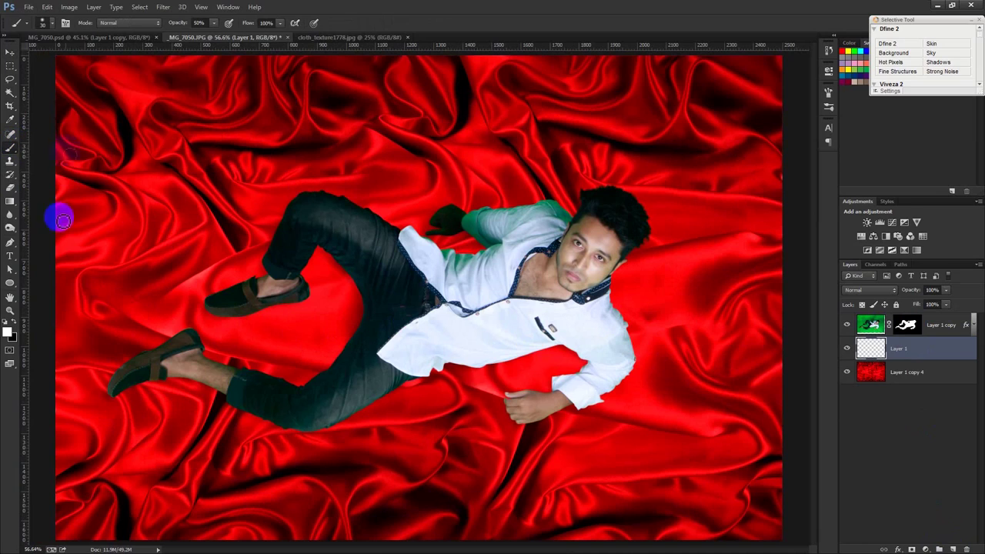
{"action": "key", "text": "d"}
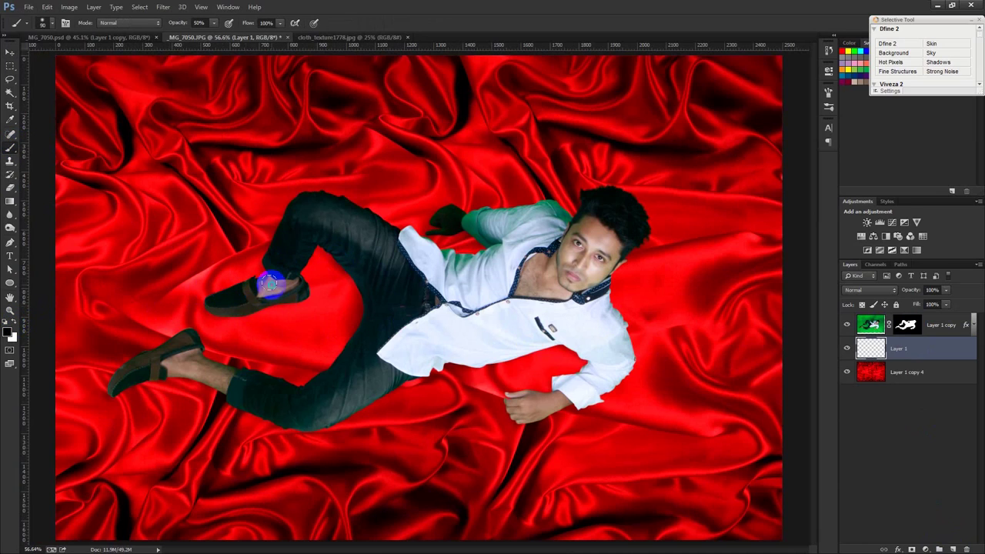
{"action": "right_click", "coordinate": [269, 284]}
{"action": "left_click_drag", "start_coordinate": [181, 23], "coordinate": [361, 26]}
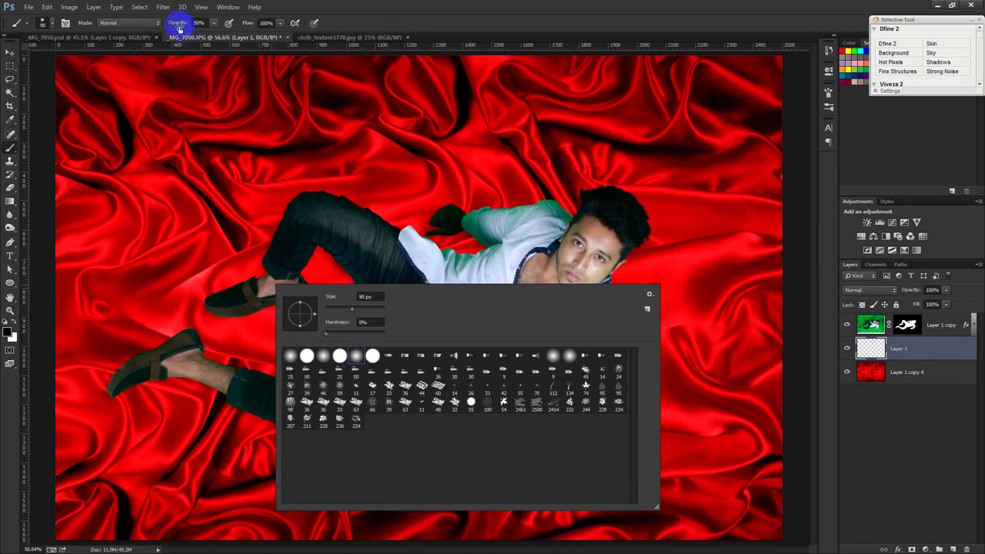
{"action": "scroll", "coordinate": [218, 339], "scroll_direction": "up", "scroll_amount": 2}
{"action": "scroll", "coordinate": [215, 308], "scroll_direction": "up", "scroll_amount": 2}
{"action": "scroll", "coordinate": [213, 231], "scroll_direction": "up", "scroll_amount": 2}
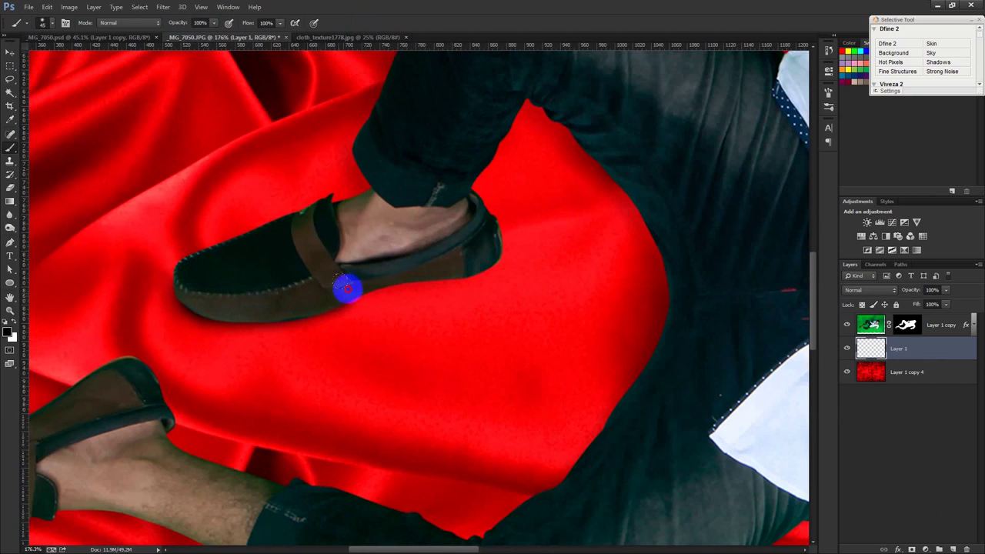
Paint black shadows along the lower edges of both shoes on Layer 1.
{"action": "mouse_move", "coordinate": [312, 300]}
{"action": "left_mouse_down"}
{"action": "mouse_move", "coordinate": [455, 268]}
{"action": "mouse_move", "coordinate": [367, 277]}
{"action": "mouse_move", "coordinate": [273, 307]}
{"action": "mouse_move", "coordinate": [199, 295]}
{"action": "mouse_move", "coordinate": [285, 304]}
{"action": "mouse_move", "coordinate": [457, 264]}
{"action": "mouse_move", "coordinate": [512, 282]}
{"action": "left_mouse_up"}
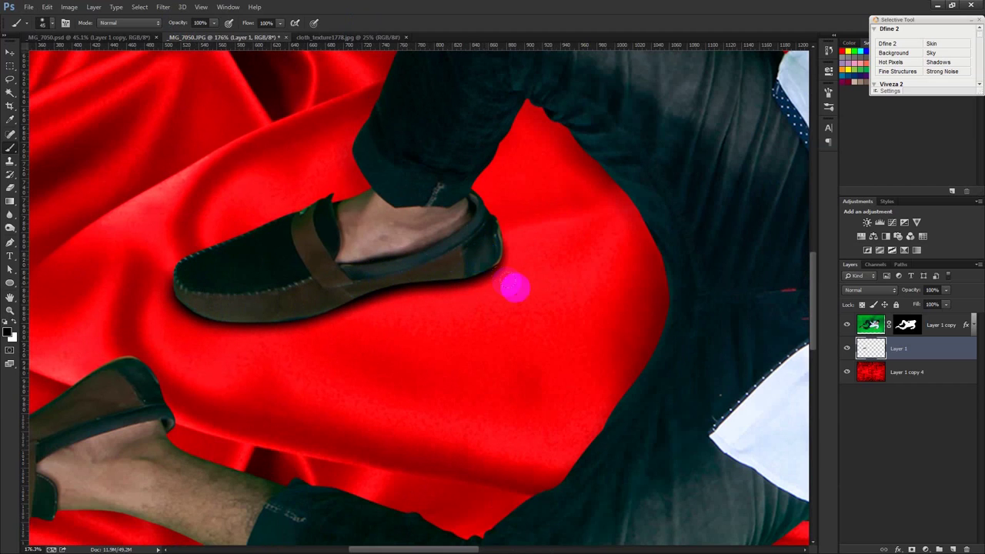
{"action": "mouse_move", "coordinate": [425, 330]}
{"action": "left_mouse_down"}
{"action": "mouse_move", "coordinate": [469, 249]}
{"action": "mouse_move", "coordinate": [341, 295]}
{"action": "mouse_move", "coordinate": [398, 267]}
{"action": "left_mouse_up"}
{"action": "key", "text": "ctrl+r"}
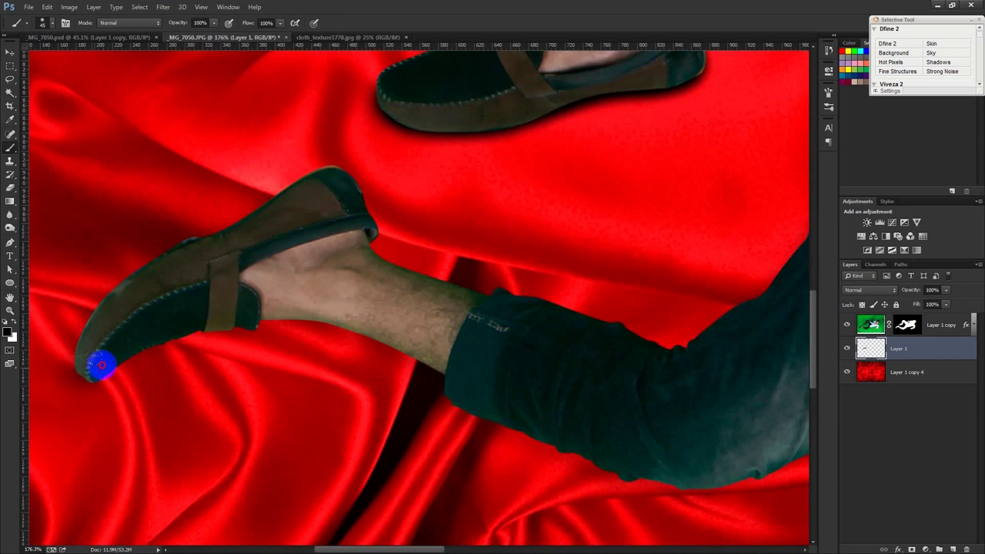
{"action": "mouse_move", "coordinate": [94, 371]}
{"action": "left_mouse_down"}
{"action": "mouse_move", "coordinate": [189, 324]}
{"action": "mouse_move", "coordinate": [243, 312]}
{"action": "left_mouse_up"}
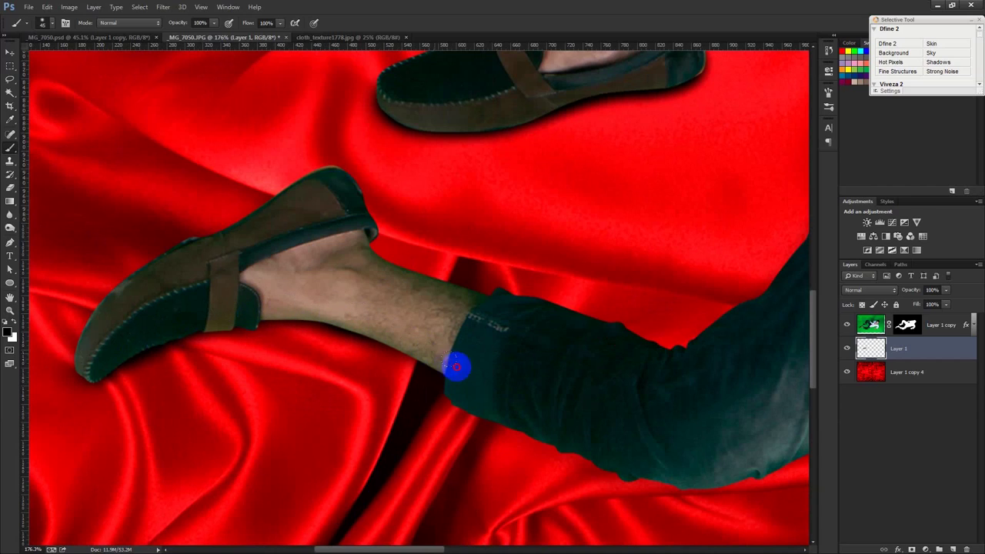
{"action": "mouse_move", "coordinate": [370, 315]}
{"action": "left_mouse_down"}
{"action": "mouse_move", "coordinate": [259, 315]}
{"action": "mouse_move", "coordinate": [155, 334]}
{"action": "mouse_move", "coordinate": [94, 370]}
{"action": "left_mouse_up"}
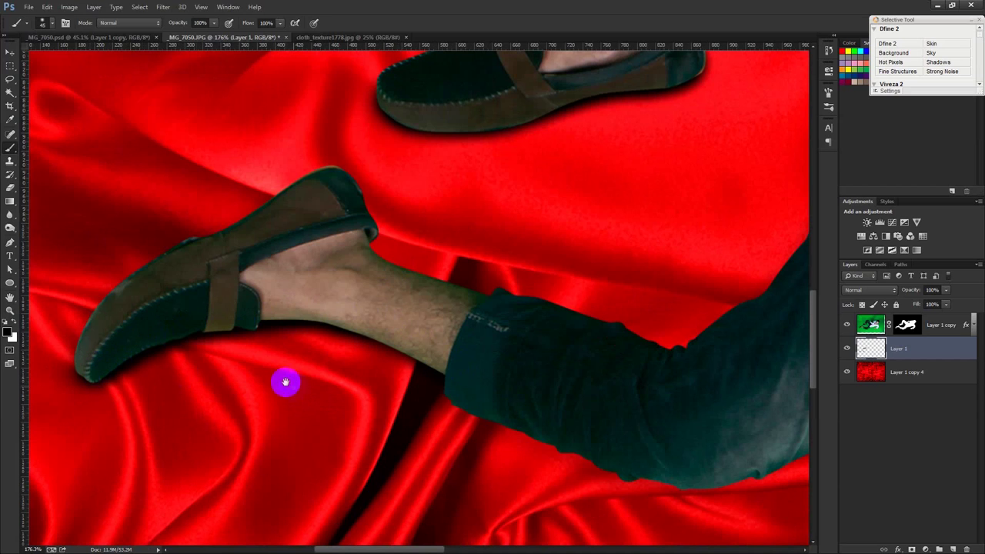
Paint shadows along the trouser leg's edge and beneath the shirt hem.
{"action": "left_click_drag", "start_coordinate": [286, 387], "coordinate": [187, 255]}
{"action": "mouse_move", "coordinate": [362, 301]}
{"action": "left_mouse_down"}
{"action": "mouse_move", "coordinate": [267, 299]}
{"action": "mouse_move", "coordinate": [292, 281]}
{"action": "mouse_move", "coordinate": [434, 342]}
{"action": "mouse_move", "coordinate": [498, 346]}
{"action": "mouse_move", "coordinate": [561, 334]}
{"action": "mouse_move", "coordinate": [723, 240]}
{"action": "left_mouse_up"}
{"action": "left_click_drag", "start_coordinate": [513, 297], "coordinate": [370, 297]}
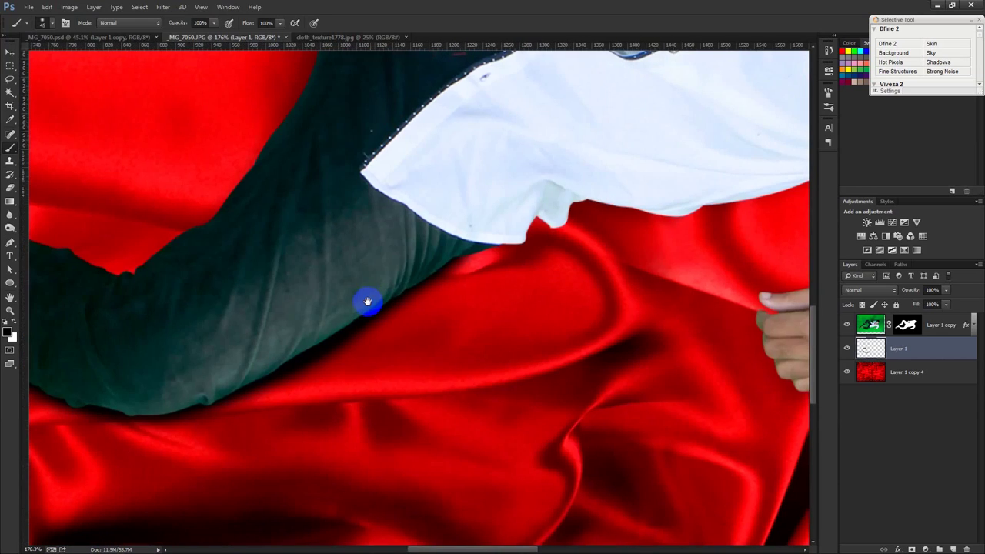
{"action": "left_click_drag", "start_coordinate": [451, 253], "coordinate": [534, 226]}
{"action": "mouse_move", "coordinate": [549, 264]}
{"action": "left_mouse_down"}
{"action": "mouse_move", "coordinate": [454, 254]}
{"action": "mouse_move", "coordinate": [543, 215]}
{"action": "mouse_move", "coordinate": [682, 205]}
{"action": "left_mouse_up"}
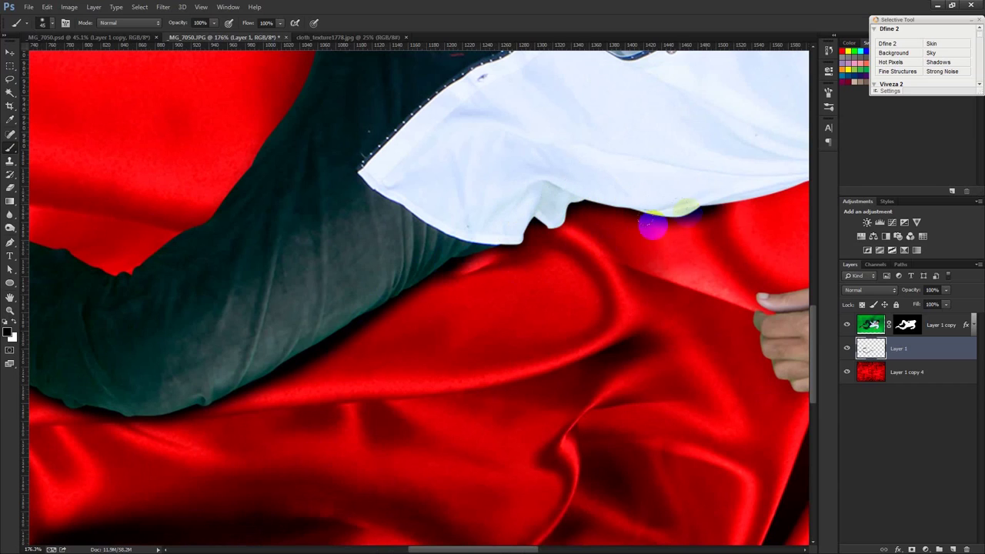
{"action": "left_click_drag", "start_coordinate": [553, 255], "coordinate": [220, 302]}
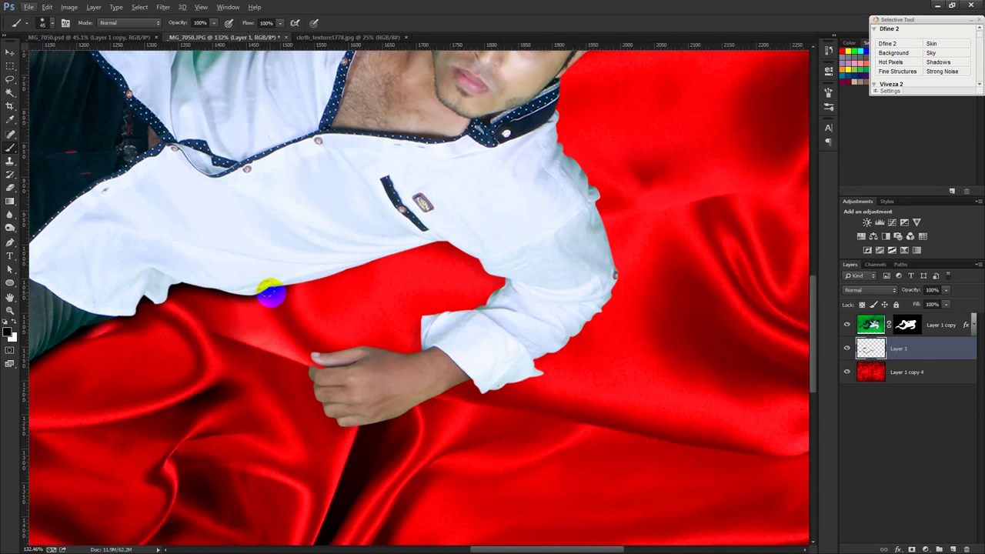
Brush black shadows on Layer 1 along the shirt hem, under the cuff and around the hand.
{"action": "mouse_move", "coordinate": [271, 291]}
{"action": "left_mouse_down"}
{"action": "mouse_move", "coordinate": [528, 275]}
{"action": "mouse_move", "coordinate": [445, 338]}
{"action": "left_mouse_up"}
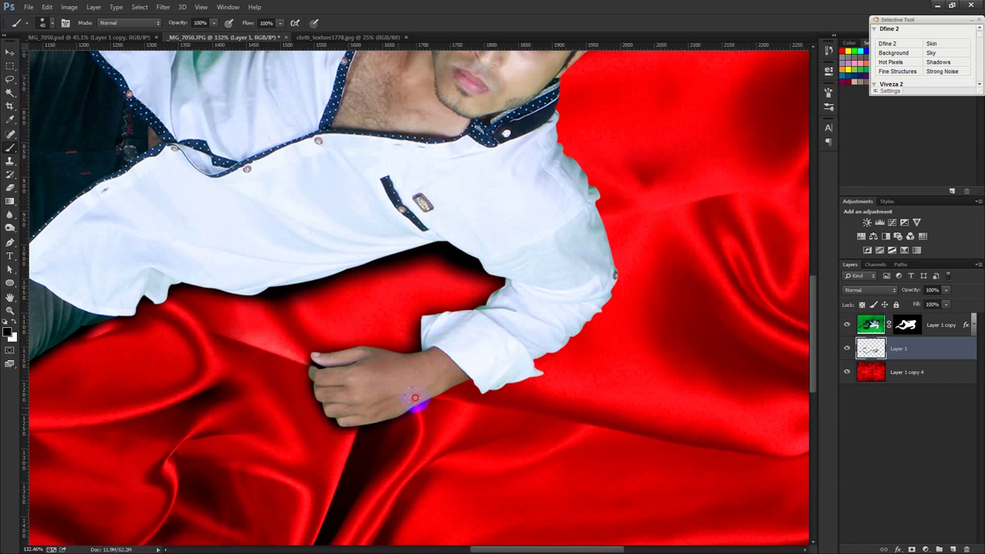
{"action": "mouse_move", "coordinate": [482, 387]}
{"action": "left_mouse_down"}
{"action": "mouse_move", "coordinate": [523, 374]}
{"action": "mouse_move", "coordinate": [604, 281]}
{"action": "left_mouse_up"}
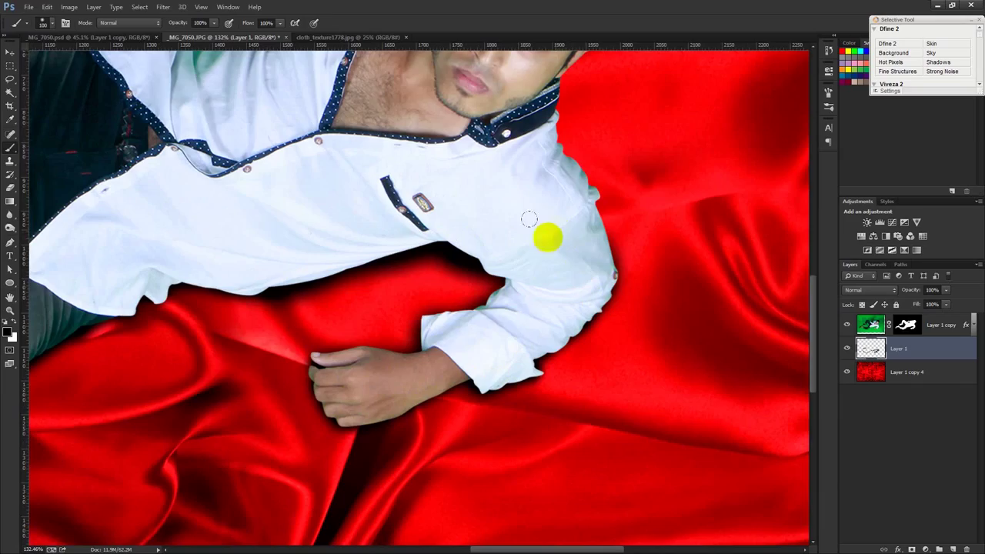
{"action": "scroll", "coordinate": [528, 274], "scroll_direction": "down", "scroll_amount": 3}
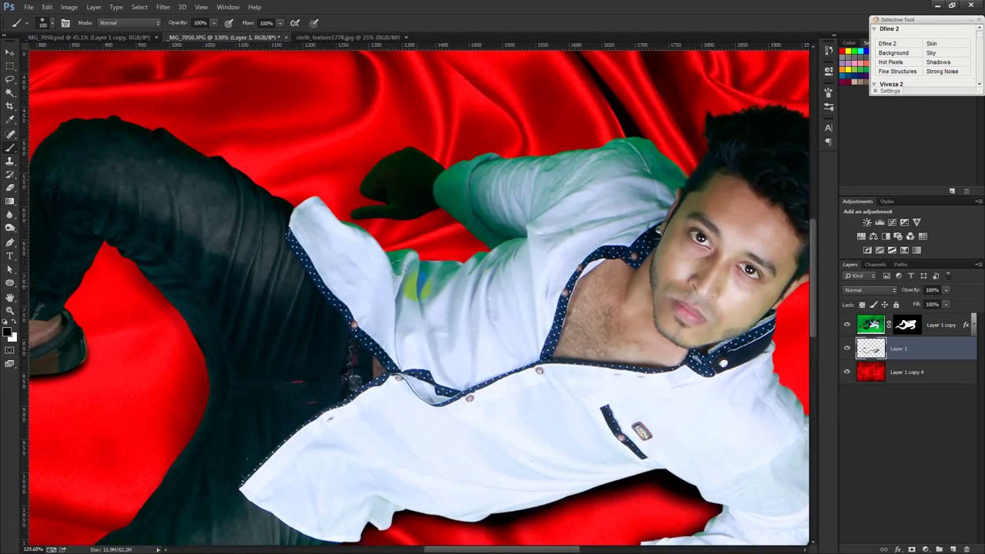
{"action": "left_click", "coordinate": [503, 240]}
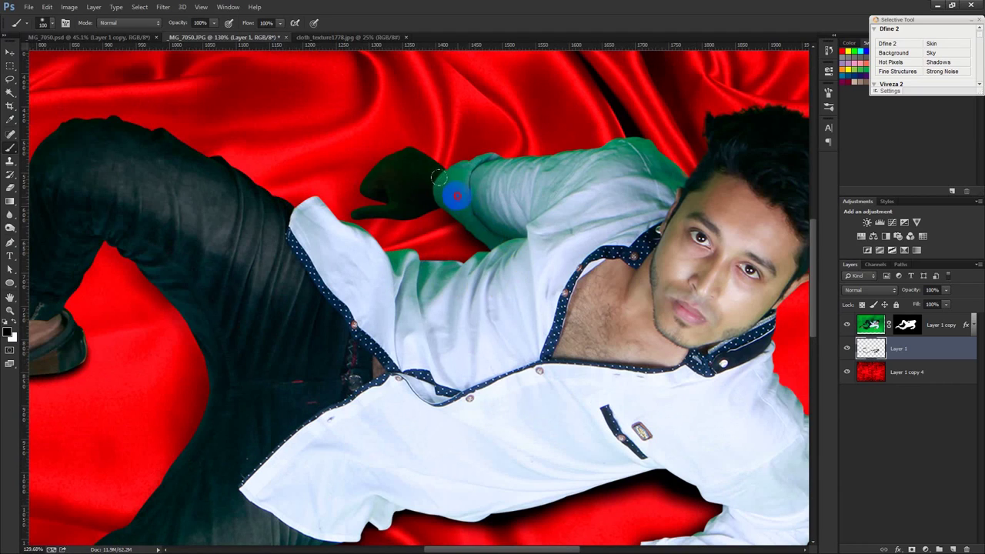
{"action": "mouse_move", "coordinate": [418, 191]}
{"action": "left_mouse_down"}
{"action": "mouse_move", "coordinate": [390, 195]}
{"action": "mouse_move", "coordinate": [389, 210]}
{"action": "mouse_move", "coordinate": [385, 172]}
{"action": "mouse_move", "coordinate": [423, 171]}
{"action": "mouse_move", "coordinate": [542, 208]}
{"action": "left_mouse_up"}
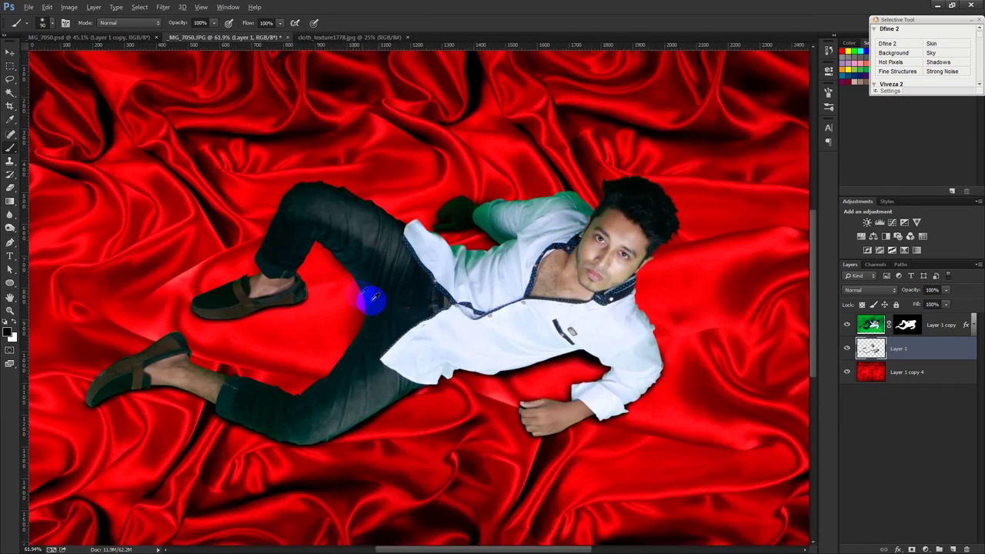
Enlarge the brush to 125 and lower its opacity for faint strokes.
{"action": "scroll", "coordinate": [373, 297], "scroll_direction": "up", "scroll_amount": 2}
{"action": "left_click_drag", "start_coordinate": [387, 305], "coordinate": [417, 312]}
{"action": "mouse_move", "coordinate": [178, 23]}
{"action": "left_mouse_down"}
{"action": "mouse_move", "coordinate": [146, 24]}
{"action": "mouse_move", "coordinate": [315, 254]}
{"action": "mouse_move", "coordinate": [368, 308]}
{"action": "mouse_move", "coordinate": [384, 366]}
{"action": "left_mouse_up"}
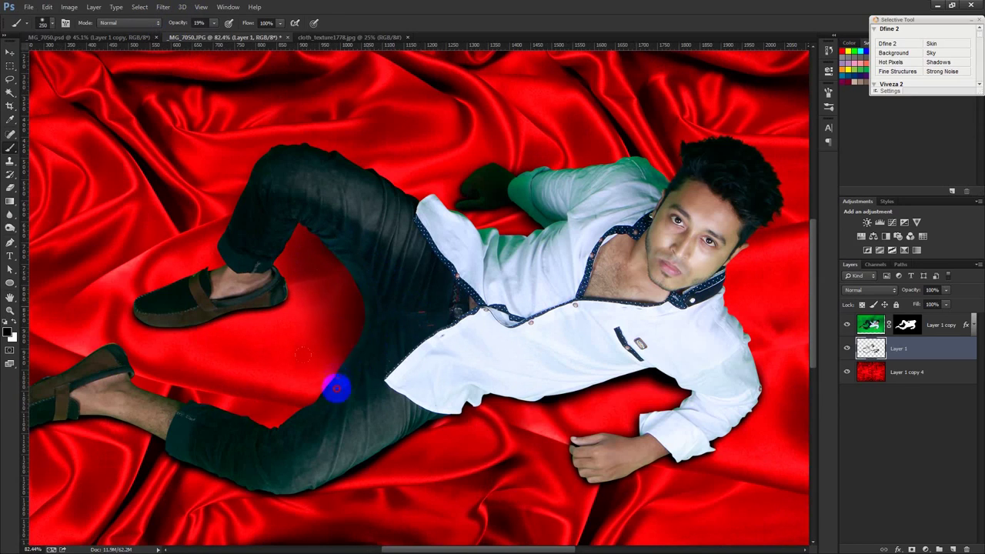
Paint faint shadows up the trousers, below the shirt and over the upper shoe.
{"action": "left_click_drag", "start_coordinate": [385, 367], "coordinate": [431, 304]}
{"action": "left_click_drag", "start_coordinate": [616, 385], "coordinate": [630, 372]}
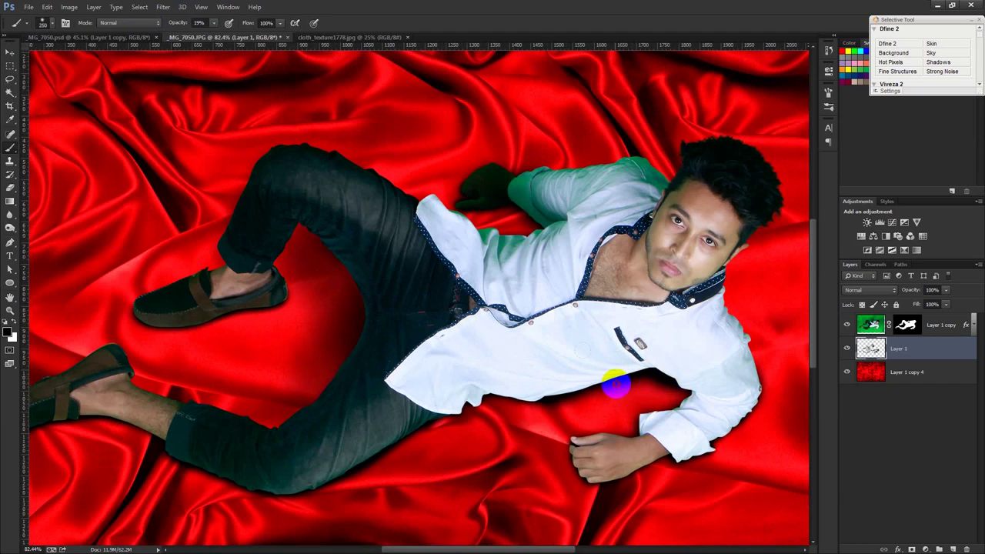
{"action": "left_click", "coordinate": [363, 429]}
{"action": "scroll", "coordinate": [493, 380], "scroll_direction": "left", "scroll_amount": 1}
{"action": "scroll", "coordinate": [493, 379], "scroll_direction": "left", "scroll_amount": 3}
{"action": "mouse_move", "coordinate": [462, 418]}
{"action": "left_mouse_down"}
{"action": "mouse_move", "coordinate": [168, 379]}
{"action": "mouse_move", "coordinate": [293, 269]}
{"action": "mouse_move", "coordinate": [385, 247]}
{"action": "mouse_move", "coordinate": [262, 231]}
{"action": "left_mouse_up"}
{"action": "left_click_drag", "start_coordinate": [652, 157], "coordinate": [619, 146]}
Paint a faint shadow from the sleeve toward the collar.
{"action": "scroll", "coordinate": [662, 177], "scroll_direction": "down", "scroll_amount": 3}
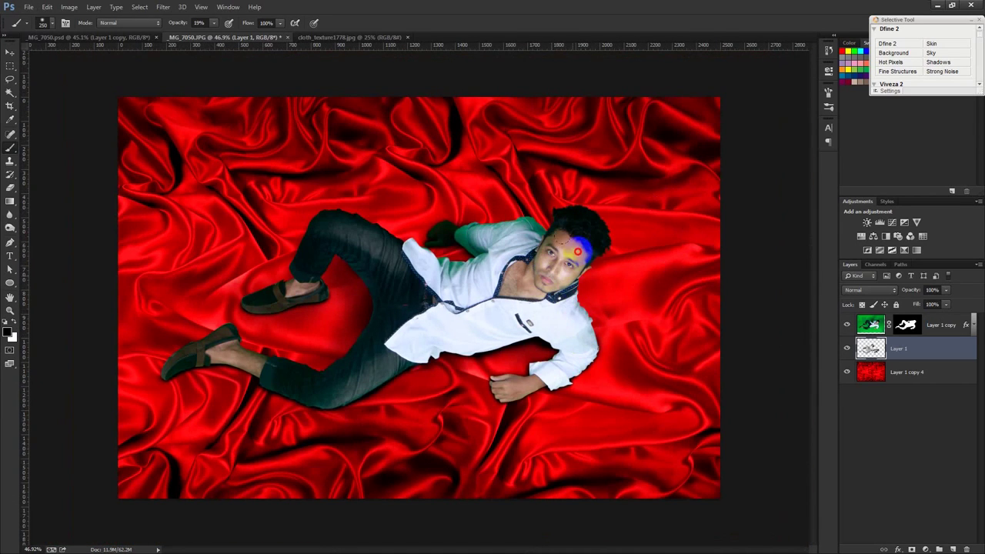
{"action": "mouse_move", "coordinate": [564, 331]}
{"action": "left_mouse_down"}
{"action": "mouse_move", "coordinate": [537, 280]}
{"action": "mouse_move", "coordinate": [355, 295]}
{"action": "left_mouse_up"}
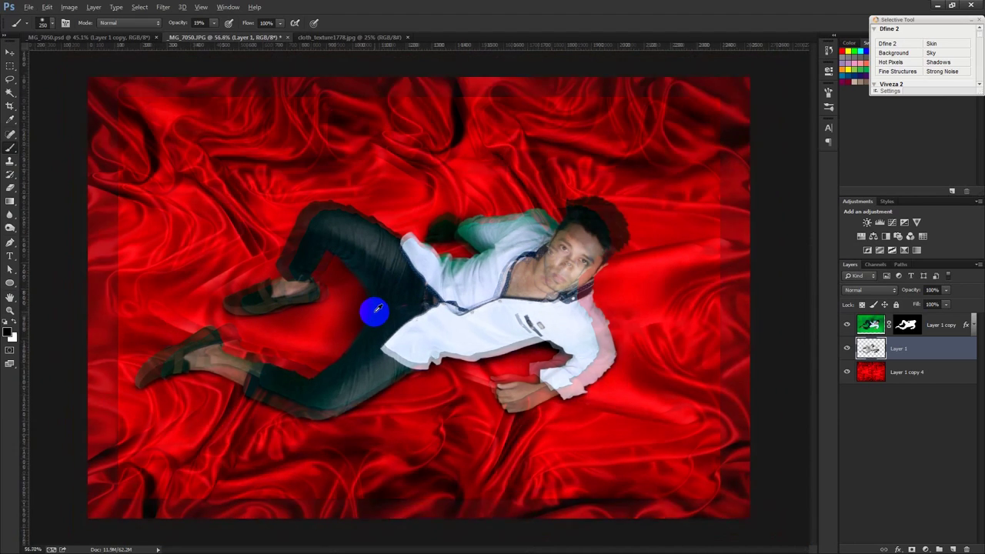
{"action": "scroll", "coordinate": [418, 304], "scroll_direction": "up", "scroll_amount": 3}
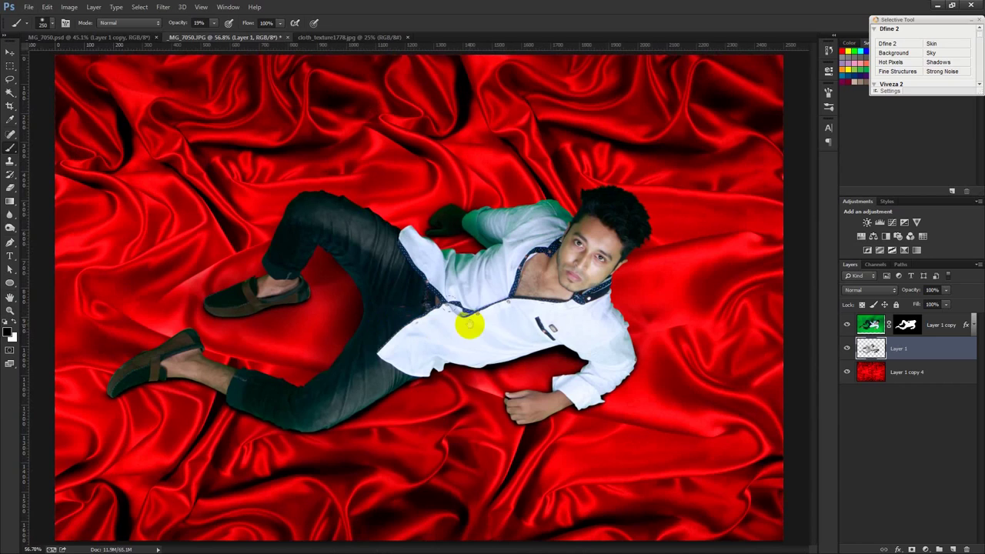
{"action": "scroll", "coordinate": [235, 336], "scroll_direction": "up", "scroll_amount": 2}
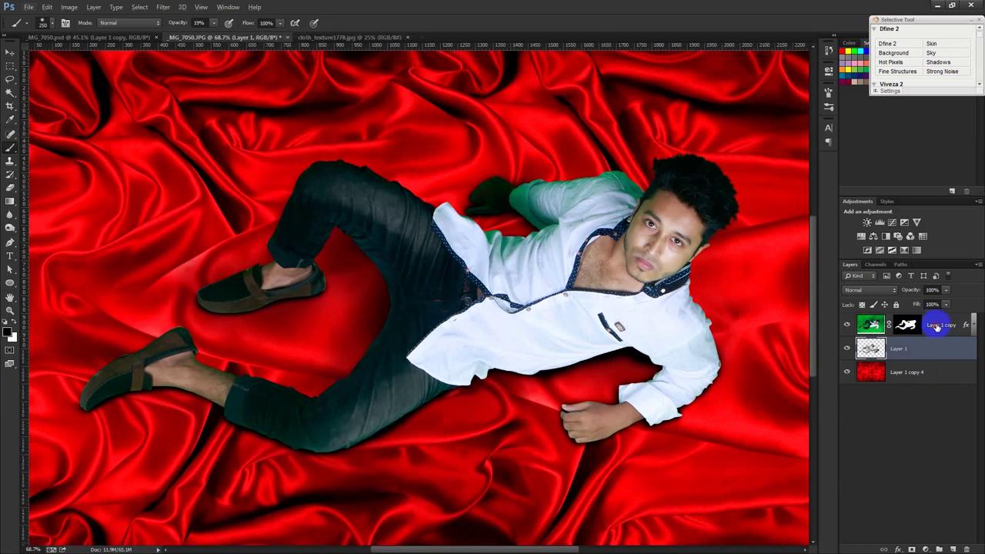
Add a new Layer 2 above the Layer 1 copy and clip it to the figure.
{"action": "left_click", "coordinate": [937, 327]}
{"action": "left_click", "coordinate": [952, 549]}
{"action": "right_click", "coordinate": [909, 327]}
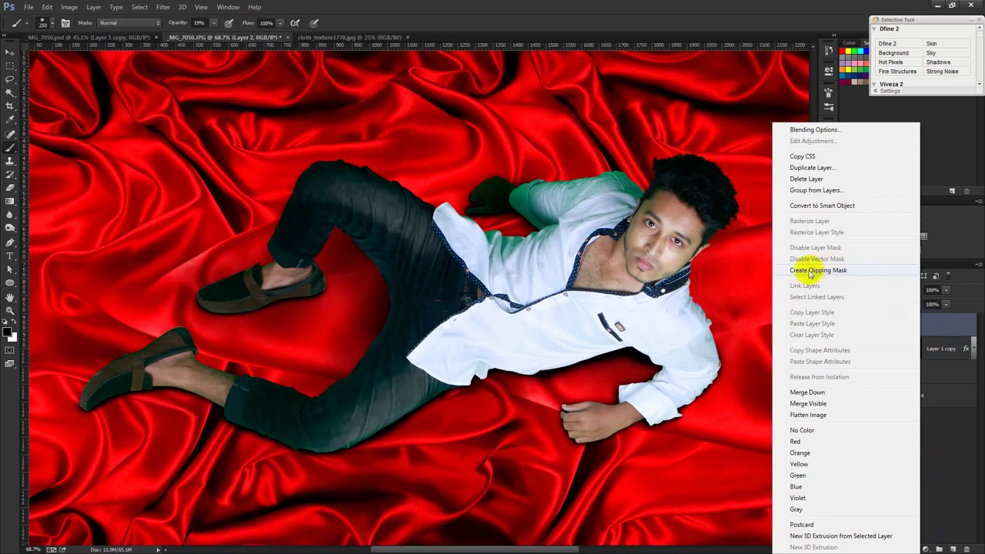
{"action": "left_click", "coordinate": [819, 270]}
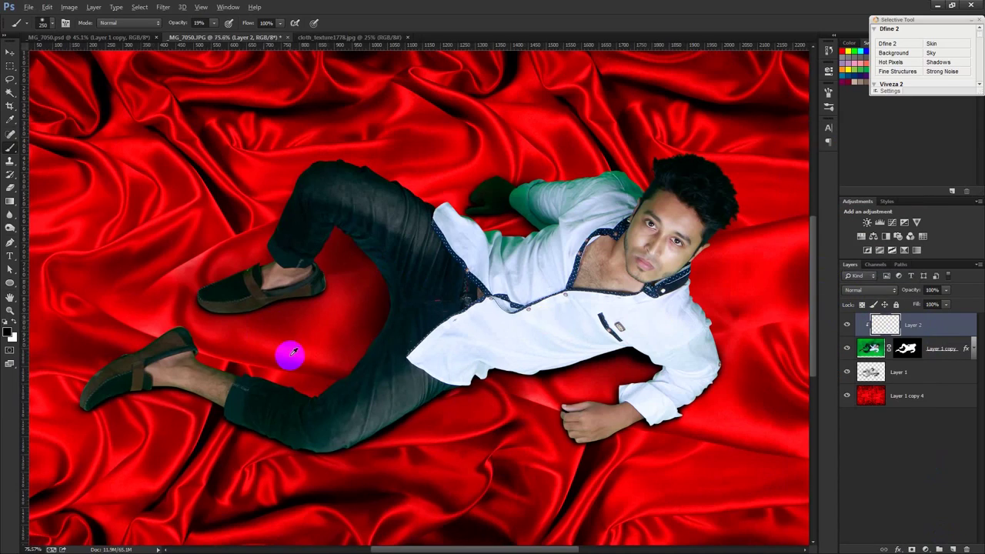
{"action": "left_click", "coordinate": [290, 351], "text": "ctrl"}
With brush opacity back at 100%, paint shadows on Layer 2 under the shoe and along the trouser edges.
{"action": "left_click_drag", "start_coordinate": [465, 306], "coordinate": [465, 358]}
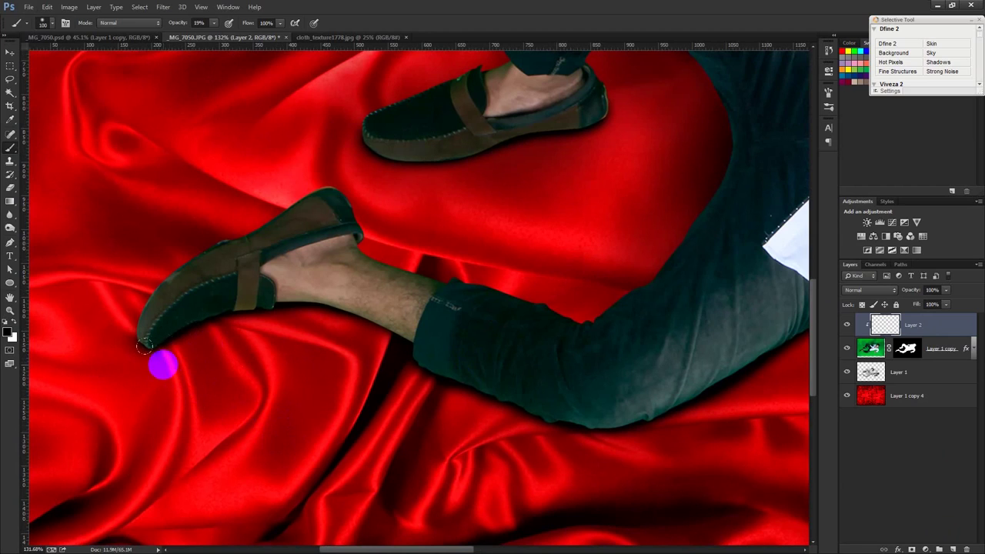
{"action": "type", "text": "100"}
{"action": "key", "text": "Return"}
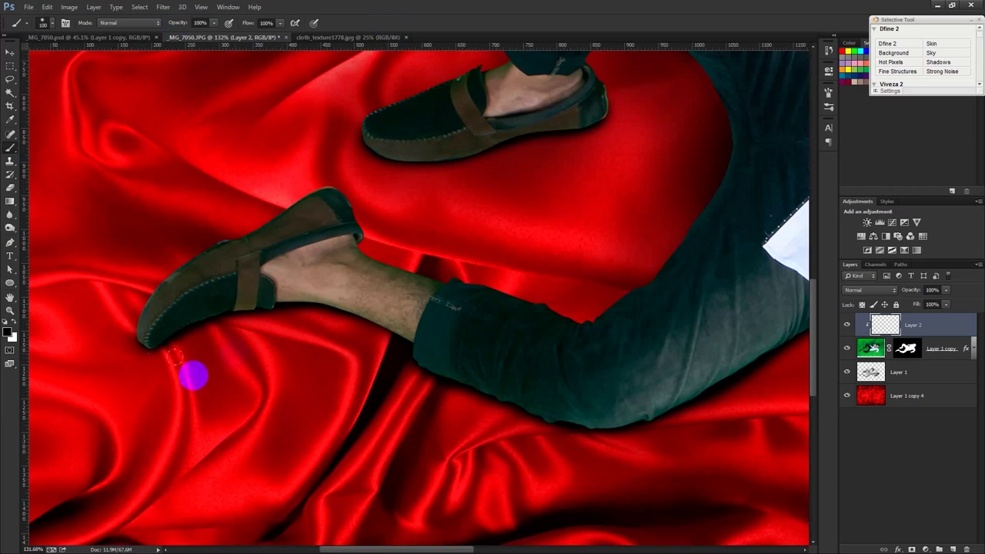
{"action": "mouse_move", "coordinate": [191, 325]}
{"action": "left_mouse_down"}
{"action": "mouse_move", "coordinate": [287, 311]}
{"action": "mouse_move", "coordinate": [354, 328]}
{"action": "mouse_move", "coordinate": [403, 370]}
{"action": "mouse_move", "coordinate": [580, 429]}
{"action": "mouse_move", "coordinate": [698, 431]}
{"action": "mouse_move", "coordinate": [774, 385]}
{"action": "mouse_move", "coordinate": [560, 490]}
{"action": "left_mouse_up"}
{"action": "mouse_move", "coordinate": [444, 189]}
{"action": "left_mouse_down"}
{"action": "mouse_move", "coordinate": [455, 162]}
{"action": "mouse_move", "coordinate": [496, 216]}
{"action": "mouse_move", "coordinate": [473, 284]}
{"action": "mouse_move", "coordinate": [449, 285]}
{"action": "mouse_move", "coordinate": [363, 368]}
{"action": "mouse_move", "coordinate": [334, 377]}
{"action": "mouse_move", "coordinate": [270, 349]}
{"action": "left_mouse_up"}
{"action": "left_click_drag", "start_coordinate": [480, 370], "coordinate": [281, 318]}
{"action": "mouse_move", "coordinate": [440, 398]}
{"action": "left_mouse_down"}
{"action": "mouse_move", "coordinate": [413, 370]}
{"action": "mouse_move", "coordinate": [429, 372]}
{"action": "mouse_move", "coordinate": [332, 430]}
{"action": "left_mouse_up"}
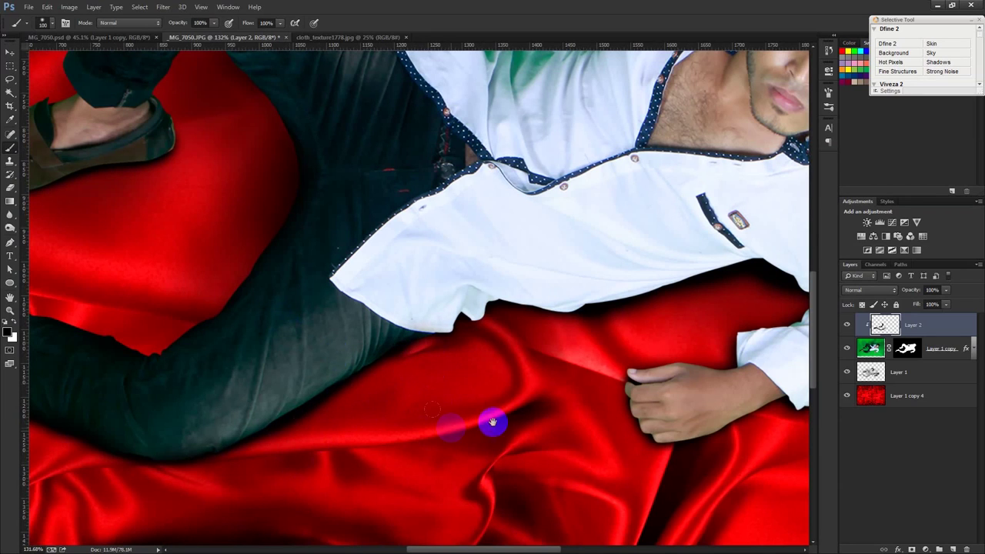
{"action": "left_click_drag", "start_coordinate": [493, 420], "coordinate": [215, 418]}
{"action": "mouse_move", "coordinate": [324, 421]}
{"action": "left_mouse_down"}
{"action": "mouse_move", "coordinate": [359, 447]}
{"action": "mouse_move", "coordinate": [445, 432]}
{"action": "mouse_move", "coordinate": [496, 410]}
{"action": "mouse_move", "coordinate": [537, 412]}
{"action": "mouse_move", "coordinate": [659, 356]}
{"action": "mouse_move", "coordinate": [689, 234]}
{"action": "mouse_move", "coordinate": [714, 449]}
{"action": "left_mouse_up"}
Shrink the brush to 90 and shade the sleeve edge and the shoe's lower edge.
{"action": "mouse_move", "coordinate": [723, 244]}
{"action": "left_mouse_down"}
{"action": "mouse_move", "coordinate": [633, 202]}
{"action": "mouse_move", "coordinate": [212, 115]}
{"action": "mouse_move", "coordinate": [162, 151]}
{"action": "mouse_move", "coordinate": [257, 106]}
{"action": "left_mouse_up"}
{"action": "mouse_move", "coordinate": [292, 138]}
{"action": "left_mouse_down"}
{"action": "mouse_move", "coordinate": [318, 121]}
{"action": "mouse_move", "coordinate": [293, 230]}
{"action": "mouse_move", "coordinate": [252, 145]}
{"action": "left_mouse_up"}
{"action": "key", "text": "bracketleft"}
{"action": "key", "text": "bracketleft"}
{"action": "key", "text": "bracketleft"}
{"action": "key", "text": "bracketleft"}
{"action": "mouse_move", "coordinate": [223, 223]}
{"action": "left_mouse_down"}
{"action": "mouse_move", "coordinate": [326, 235]}
{"action": "mouse_move", "coordinate": [248, 242]}
{"action": "mouse_move", "coordinate": [209, 213]}
{"action": "mouse_move", "coordinate": [265, 235]}
{"action": "mouse_move", "coordinate": [323, 240]}
{"action": "left_mouse_up"}
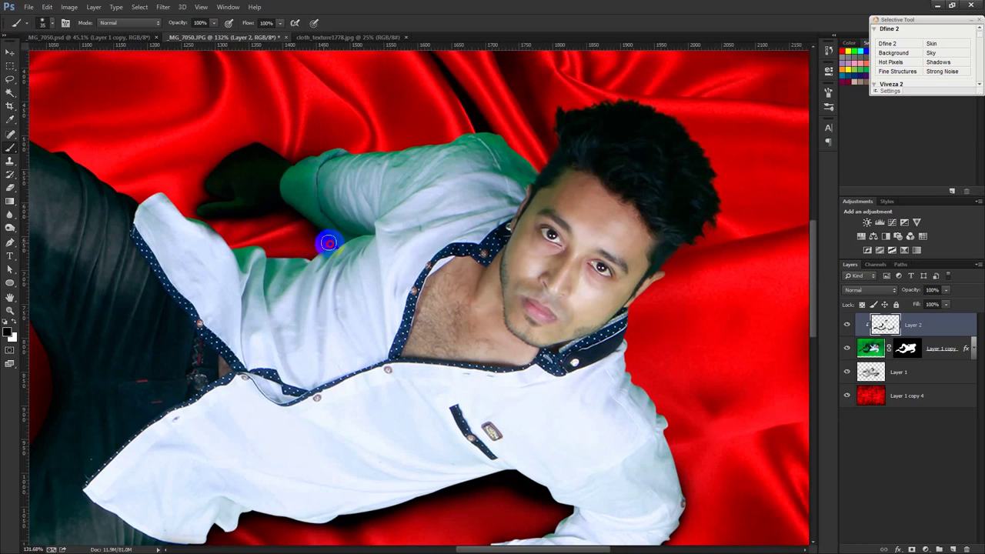
{"action": "scroll", "coordinate": [234, 239], "scroll_direction": "down", "scroll_amount": 3}
{"action": "scroll", "coordinate": [132, 241], "scroll_direction": "down", "scroll_amount": 2}
{"action": "scroll", "coordinate": [461, 213], "scroll_direction": "up", "scroll_amount": 3}
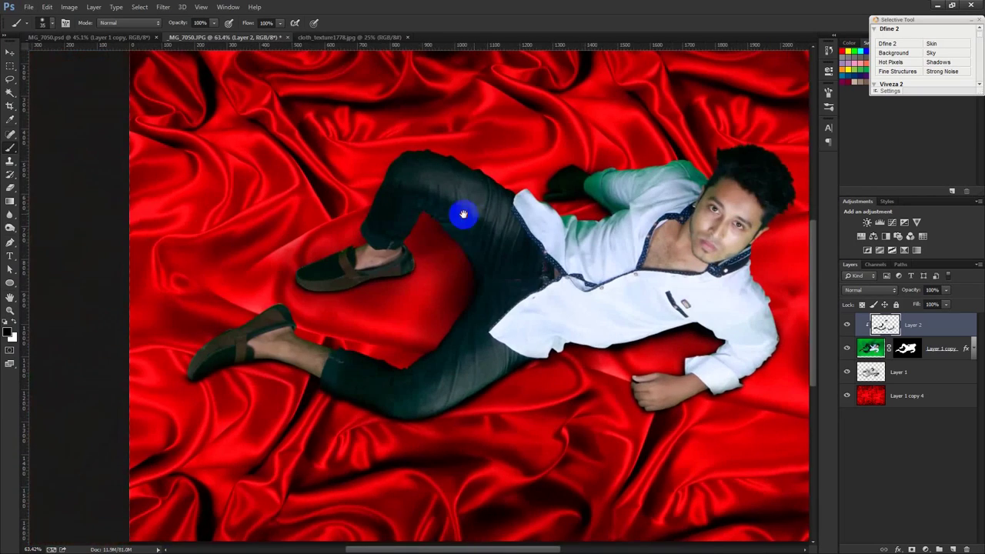
{"action": "scroll", "coordinate": [408, 266], "scroll_direction": "up", "scroll_amount": 2}
{"action": "scroll", "coordinate": [429, 275], "scroll_direction": "up", "scroll_amount": 1}
{"action": "mouse_move", "coordinate": [433, 273]}
{"action": "left_mouse_down"}
{"action": "mouse_move", "coordinate": [426, 295]}
{"action": "mouse_move", "coordinate": [216, 337]}
{"action": "mouse_move", "coordinate": [150, 330]}
{"action": "mouse_move", "coordinate": [113, 297]}
{"action": "mouse_move", "coordinate": [235, 335]}
{"action": "mouse_move", "coordinate": [296, 327]}
{"action": "left_mouse_up"}
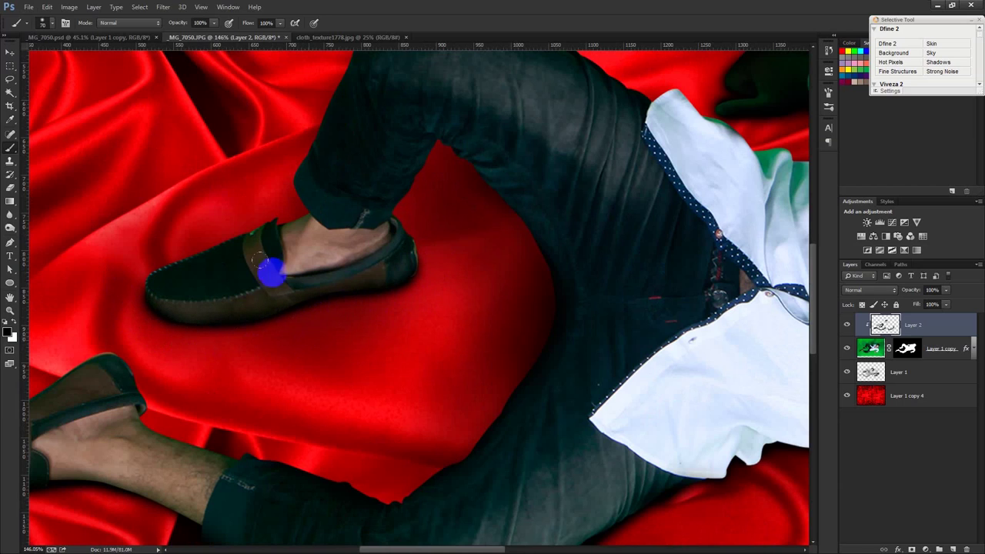
Set Layer 2's opacity to 59%, fit the whole image in view, and reselect Layer 1.
{"action": "mouse_move", "coordinate": [329, 181]}
{"action": "left_mouse_down"}
{"action": "mouse_move", "coordinate": [406, 197]}
{"action": "mouse_move", "coordinate": [426, 160]}
{"action": "mouse_move", "coordinate": [440, 160]}
{"action": "mouse_move", "coordinate": [489, 213]}
{"action": "mouse_move", "coordinate": [520, 287]}
{"action": "left_mouse_up"}
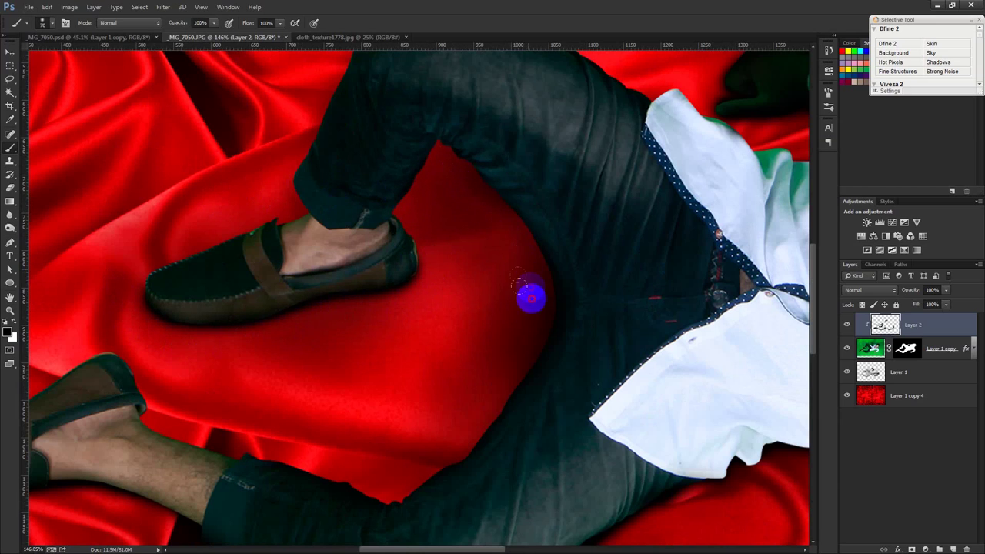
{"action": "scroll", "coordinate": [468, 396], "scroll_direction": "down", "scroll_amount": 5}
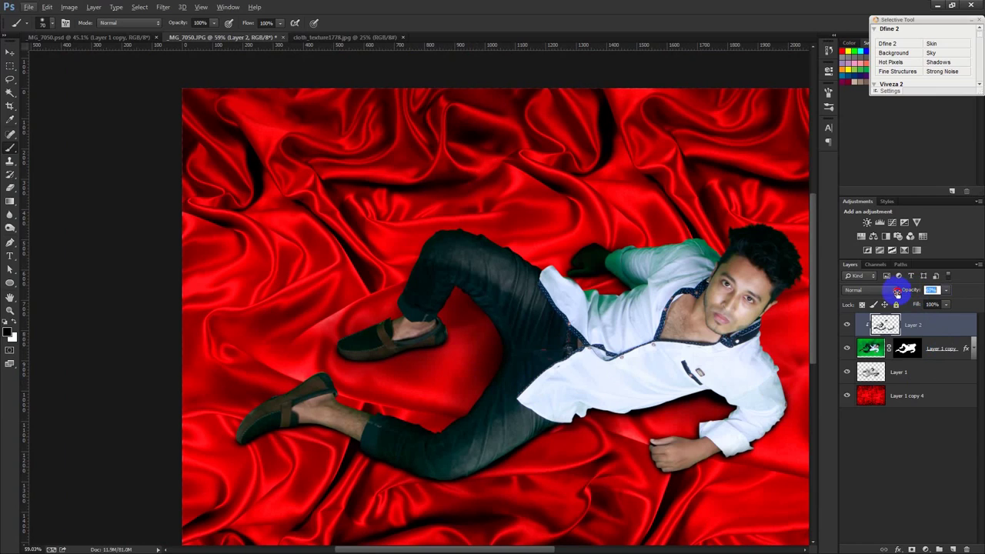
{"action": "left_click", "coordinate": [10, 52]}
{"action": "scroll", "coordinate": [562, 315], "scroll_direction": "up", "scroll_amount": 1}
{"action": "scroll", "coordinate": [562, 316], "scroll_direction": "down", "scroll_amount": 1}
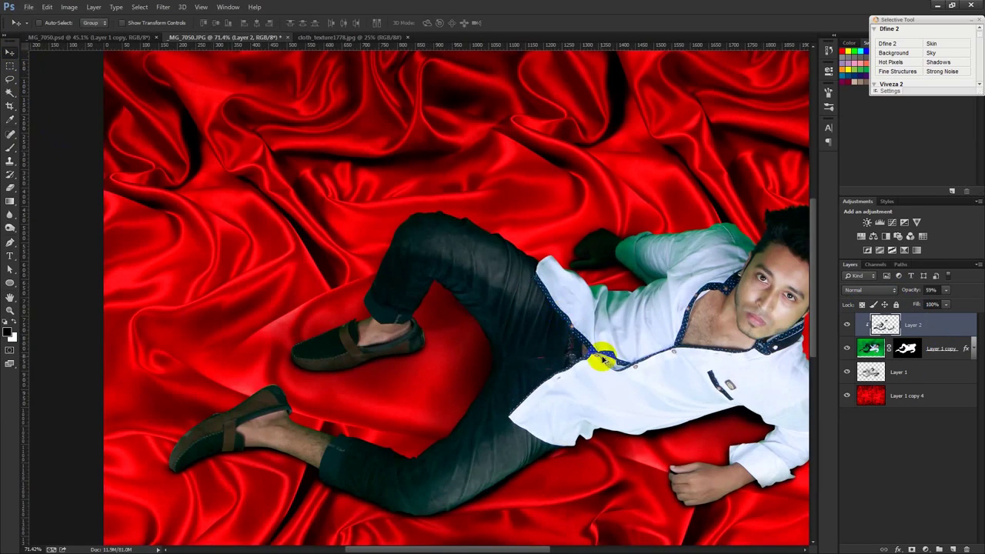
{"action": "scroll", "coordinate": [601, 356], "scroll_direction": "down", "scroll_amount": 1}
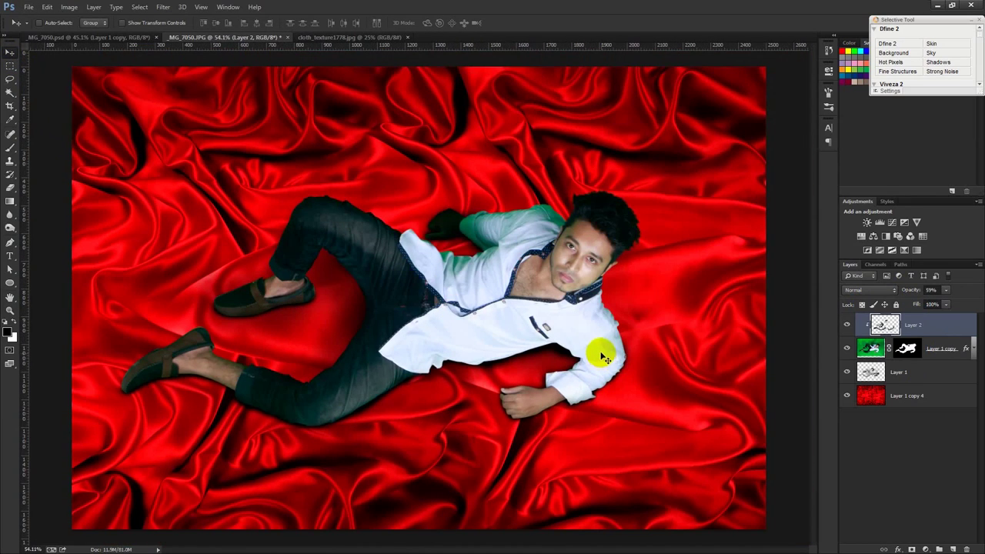
{"action": "left_click", "coordinate": [916, 373]}
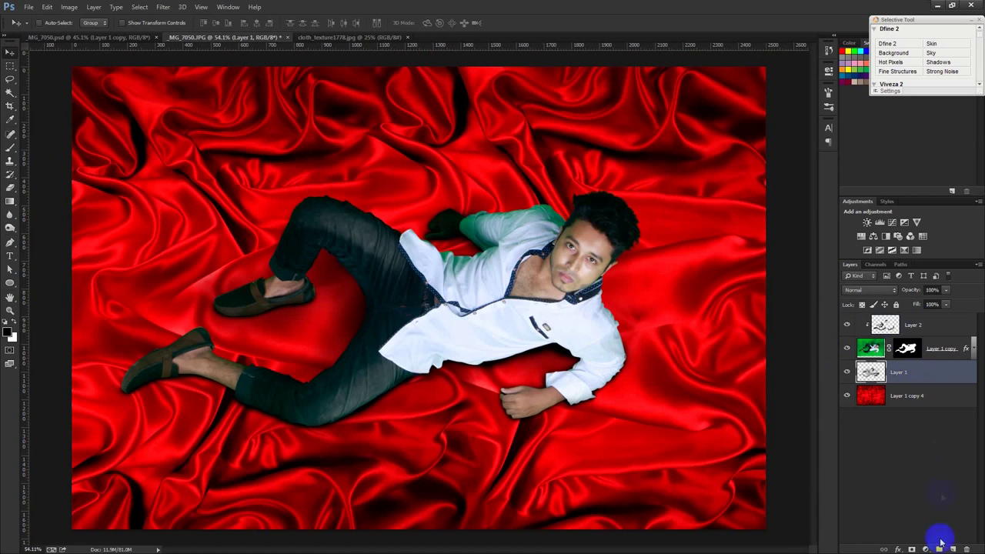
Create a new Layer 3 and paint two soft brush spots on it.
{"action": "left_click", "coordinate": [953, 547]}
{"action": "left_click", "coordinate": [10, 146]}
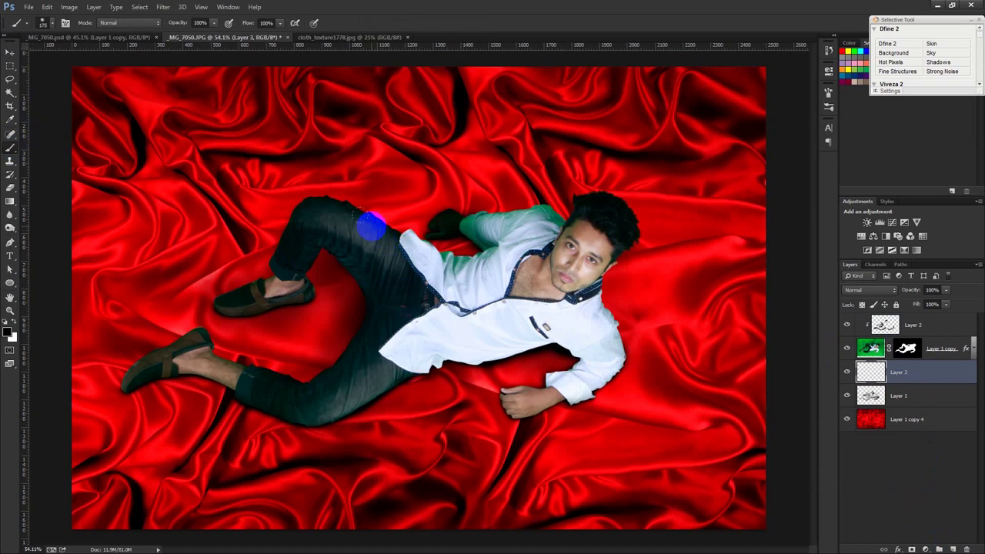
{"action": "left_click", "coordinate": [489, 305]}
{"action": "left_click", "coordinate": [549, 309]}
Squash and stretch the painted spots into a broad flat shadow across the figure.
{"action": "key", "text": "ctrl+t"}
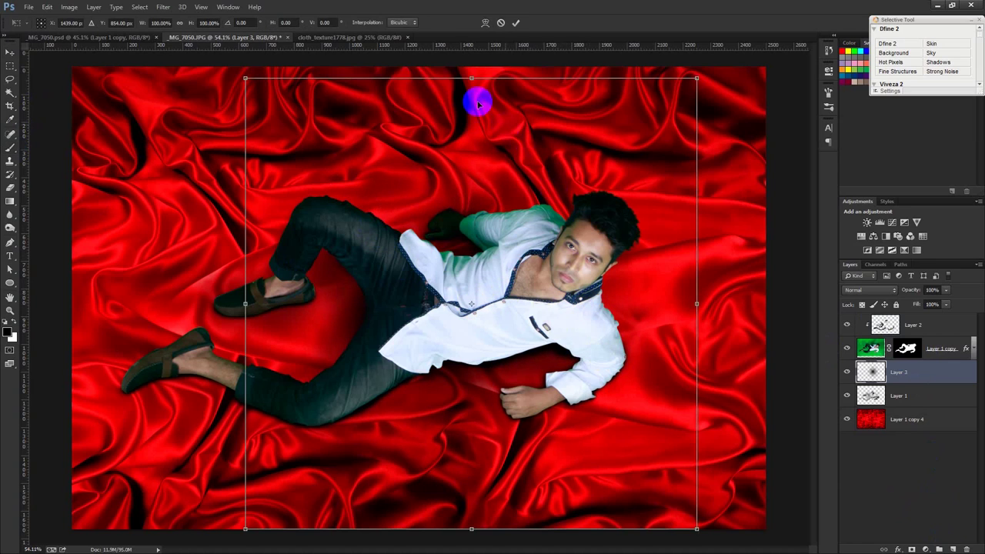
{"action": "left_click_drag", "start_coordinate": [468, 79], "coordinate": [477, 163]}
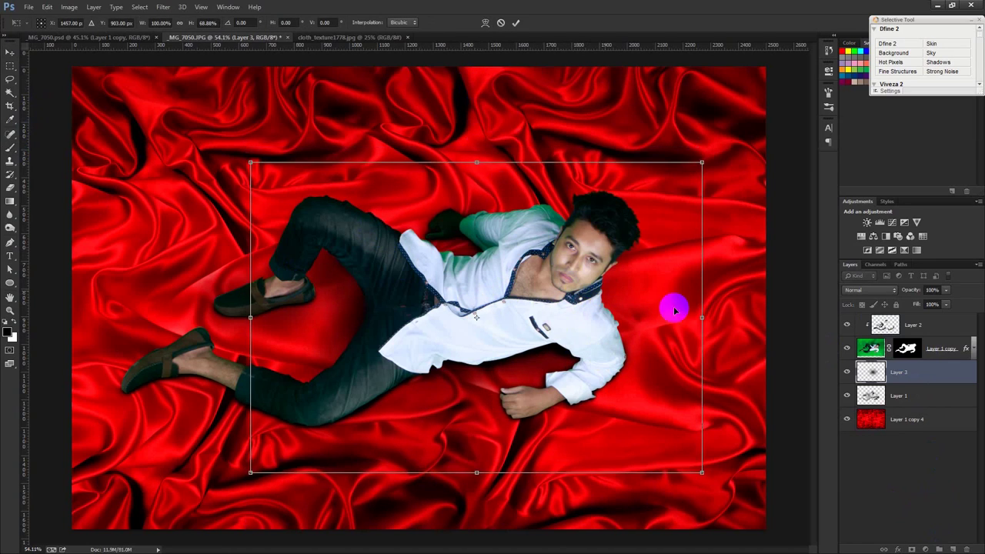
{"action": "left_click_drag", "start_coordinate": [704, 316], "coordinate": [847, 273]}
{"action": "left_click_drag", "start_coordinate": [646, 286], "coordinate": [598, 307]}
{"action": "key", "text": "Return"}
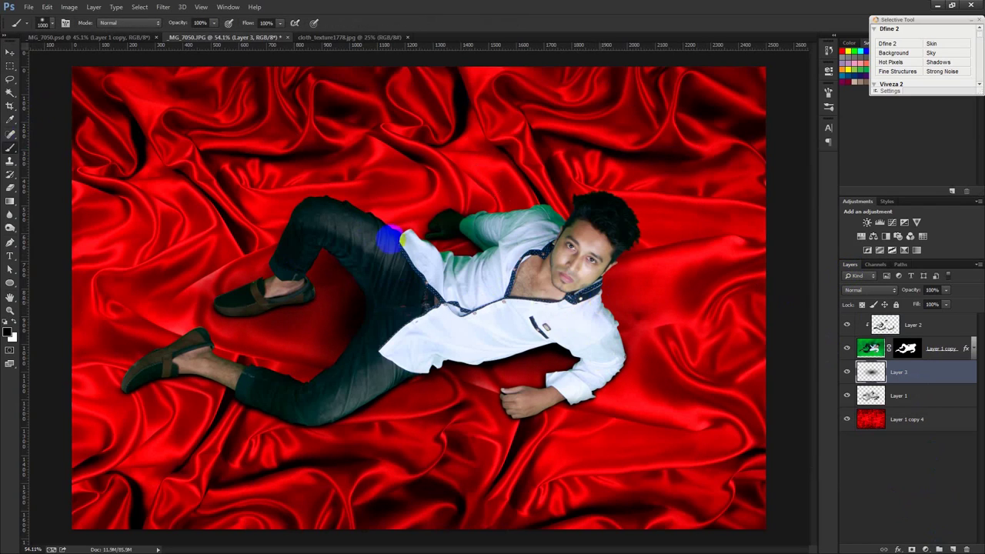
{"action": "left_click", "coordinate": [899, 394]}
Set Layer 1 to 63% opacity and place a duplicate of it beneath.
{"action": "left_click", "coordinate": [908, 291]}
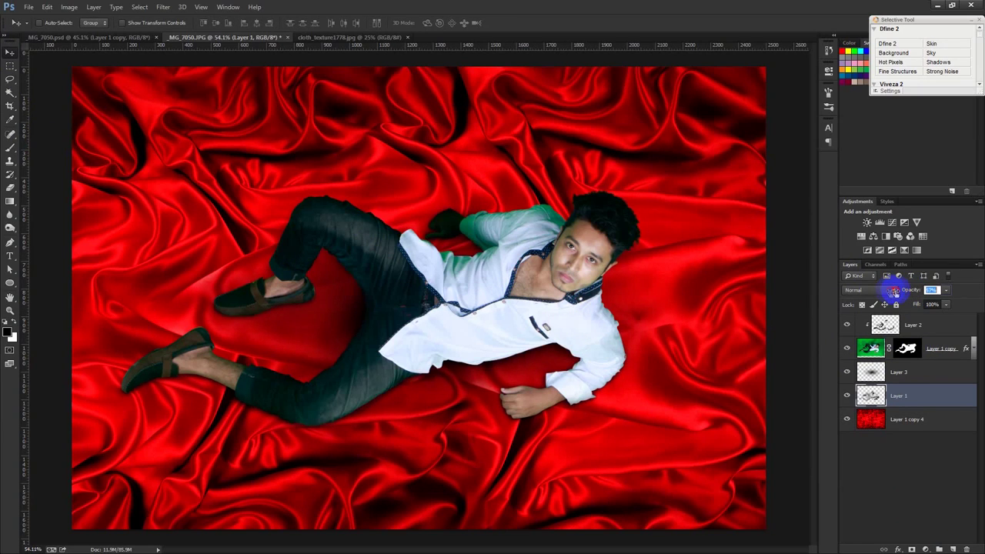
{"action": "left_click", "coordinate": [913, 395]}
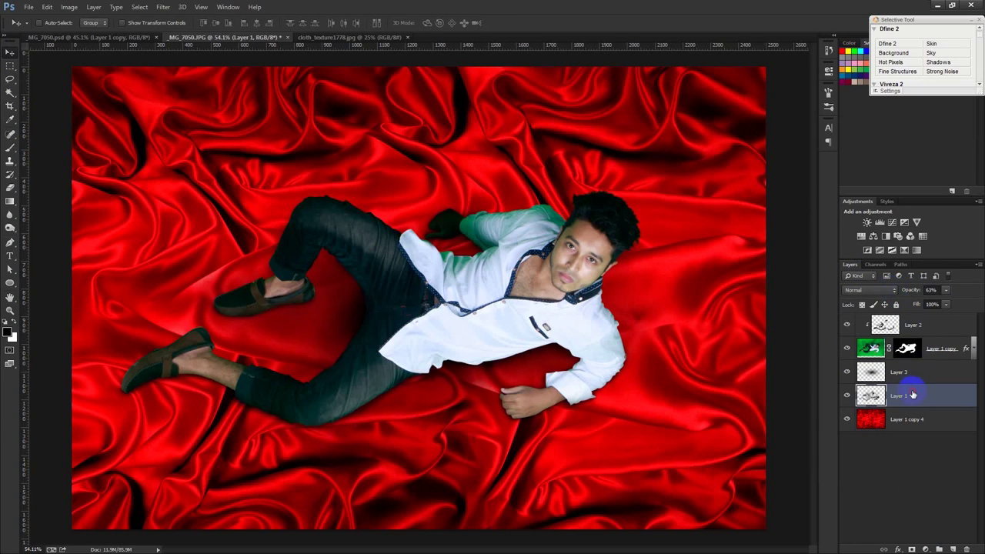
{"action": "key", "text": "ctrl+j"}
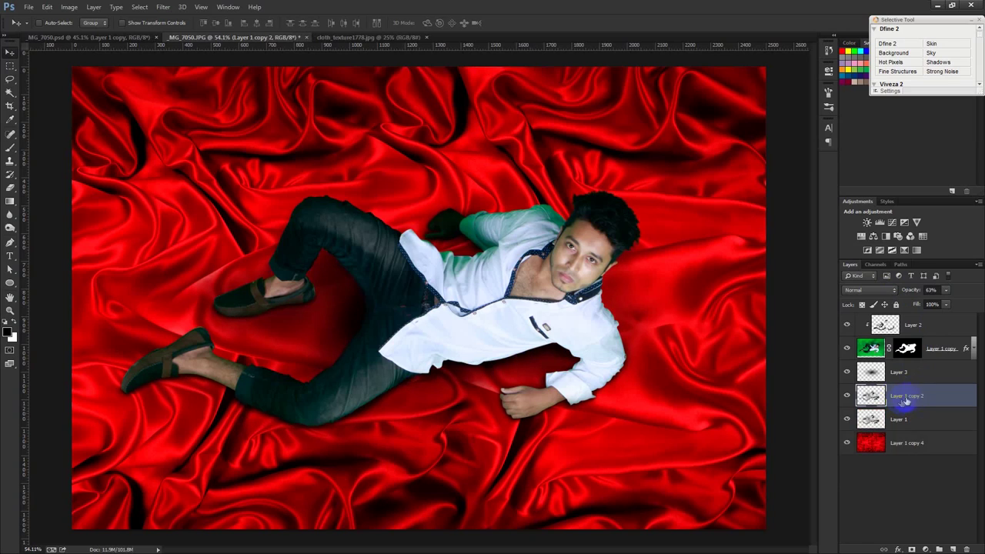
{"action": "left_click_drag", "start_coordinate": [914, 397], "coordinate": [910, 420]}
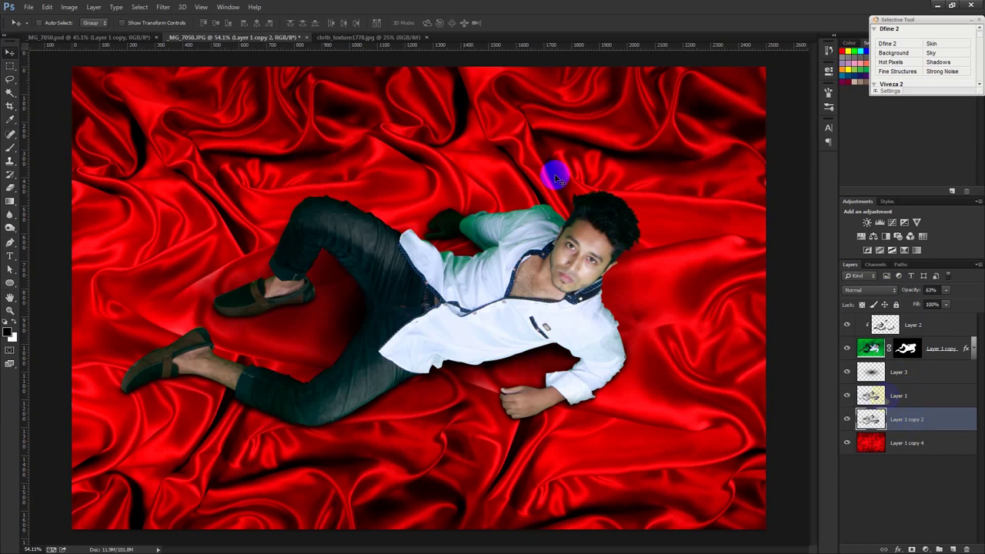
Gaussian-blur the copy, set it to 38% opacity, and fade Layer 3 to 55%.
{"action": "left_click", "coordinate": [138, 10]}
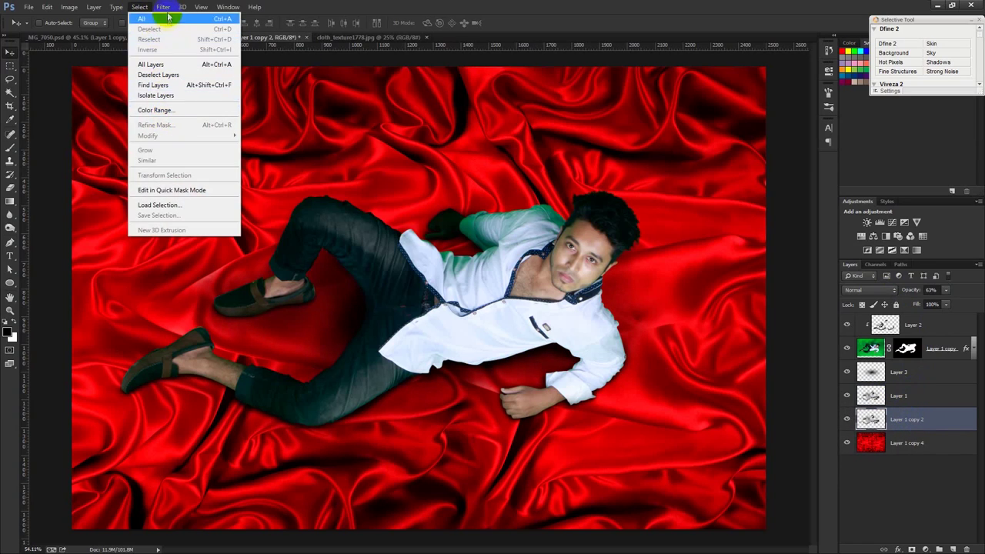
{"action": "mouse_move", "coordinate": [223, 125]}
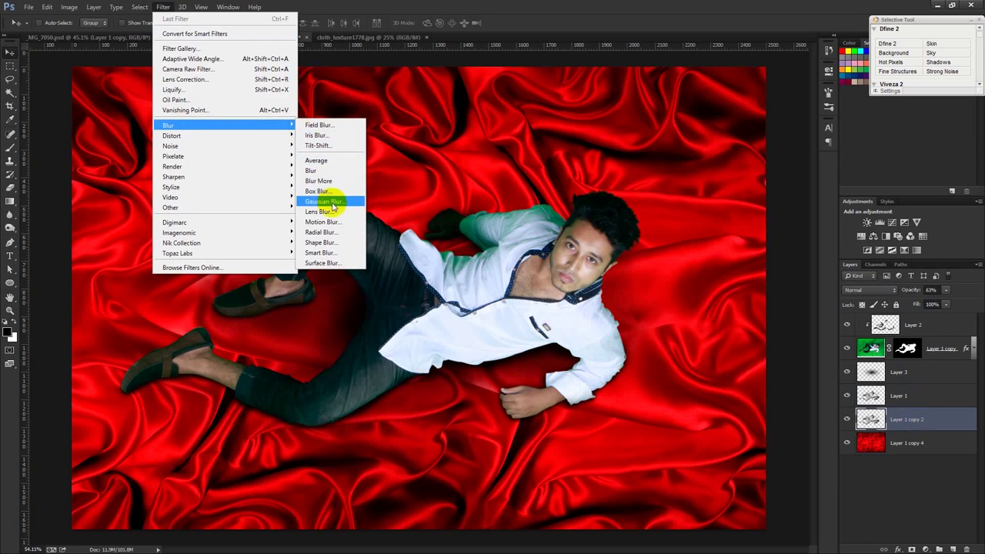
{"action": "left_click", "coordinate": [333, 202]}
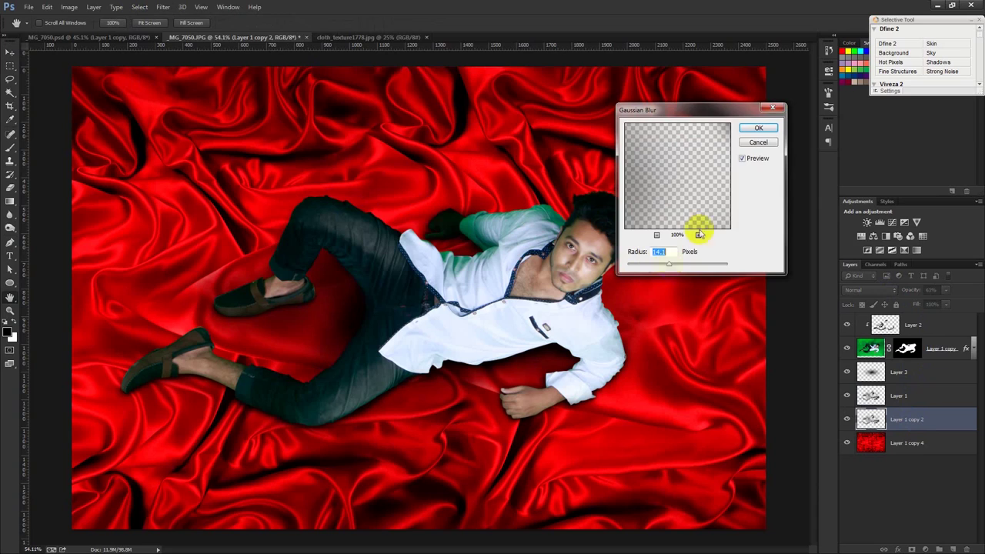
{"action": "left_click", "coordinate": [758, 128]}
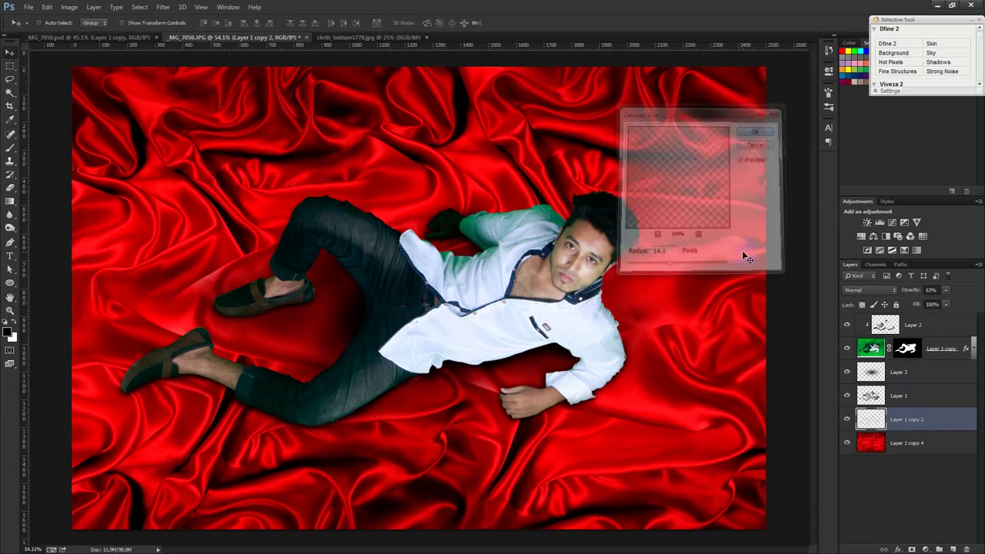
{"action": "left_click", "coordinate": [900, 291]}
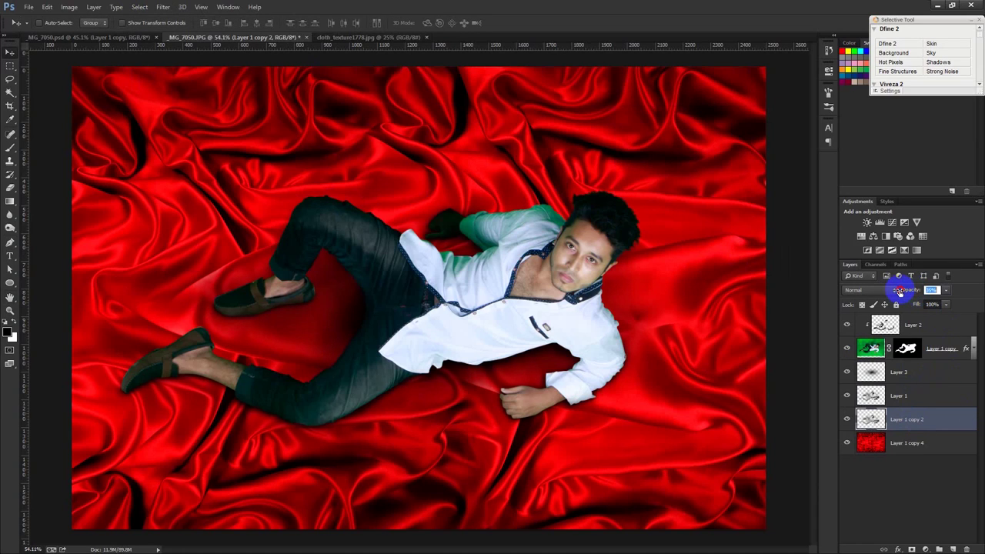
{"action": "left_click", "coordinate": [908, 372]}
{"action": "left_click_drag", "start_coordinate": [900, 292], "coordinate": [891, 292]}
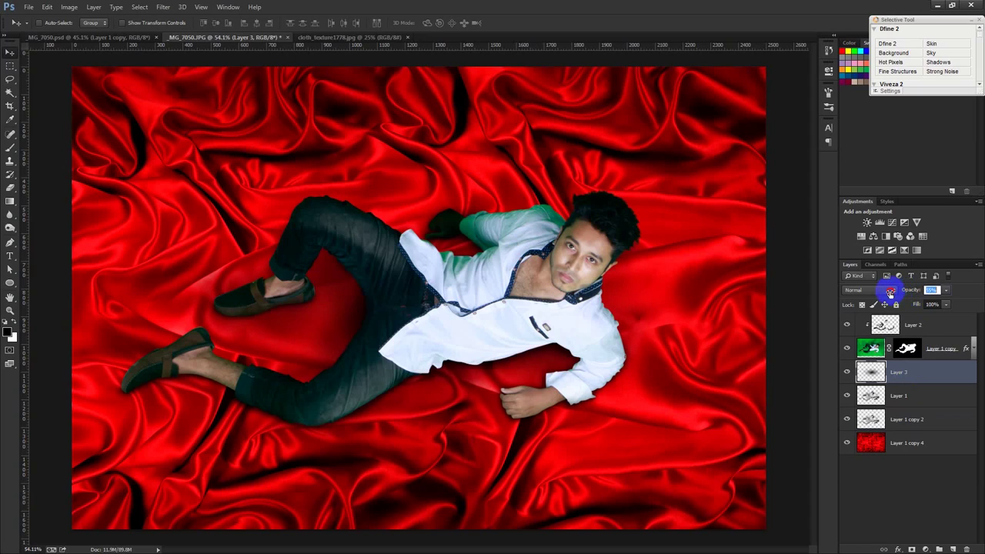
Group Layer 2 down through Layer 1 copy 2 into one group named 'man'.
{"action": "left_click", "coordinate": [924, 329]}
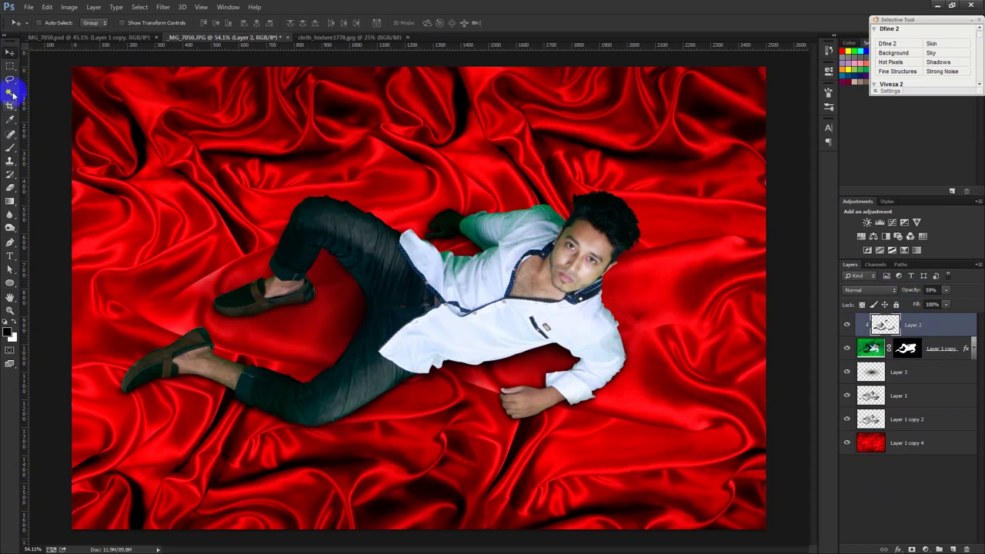
{"action": "left_click", "coordinate": [916, 421], "text": "shift"}
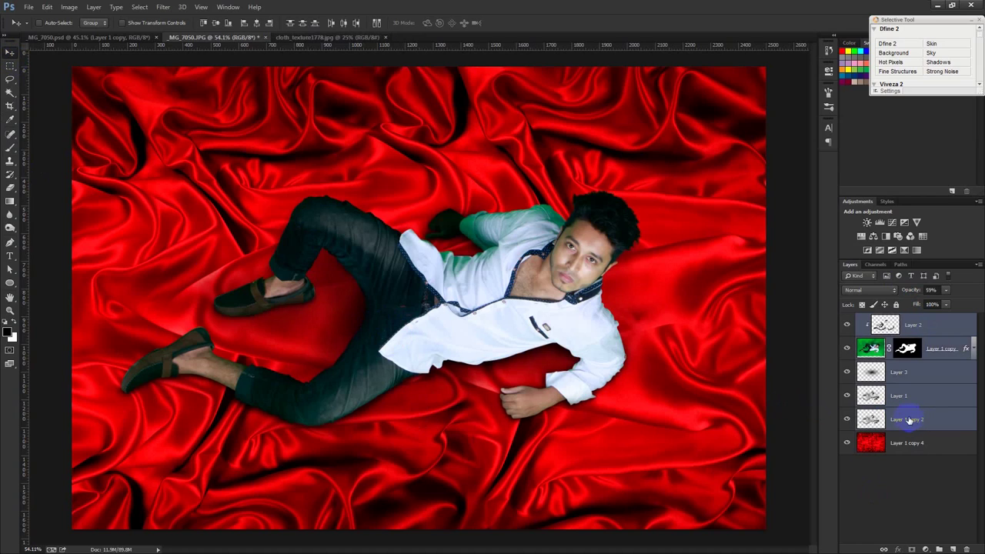
{"action": "left_click_drag", "start_coordinate": [898, 420], "coordinate": [881, 346]}
{"action": "key", "text": "ctrl+g"}
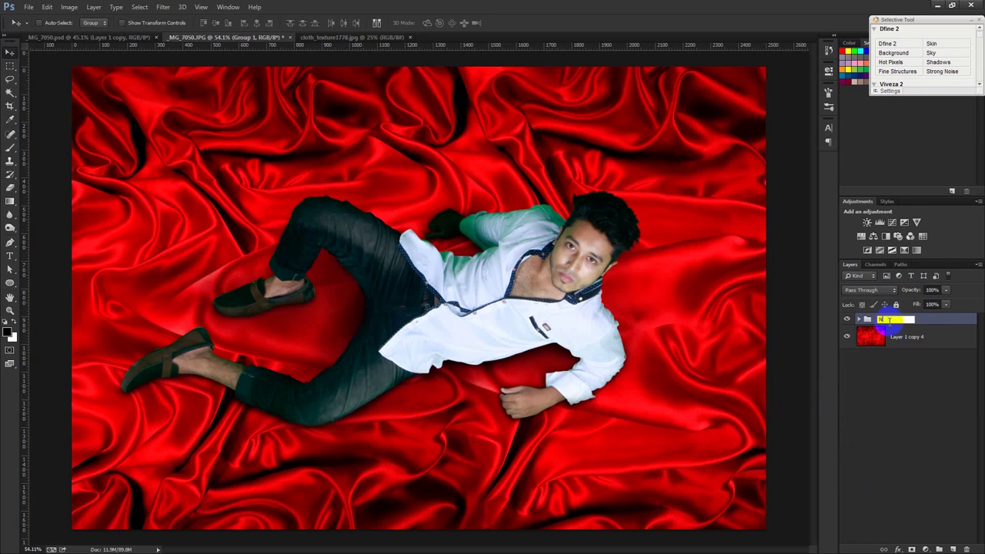
{"action": "left_click", "coordinate": [940, 322]}
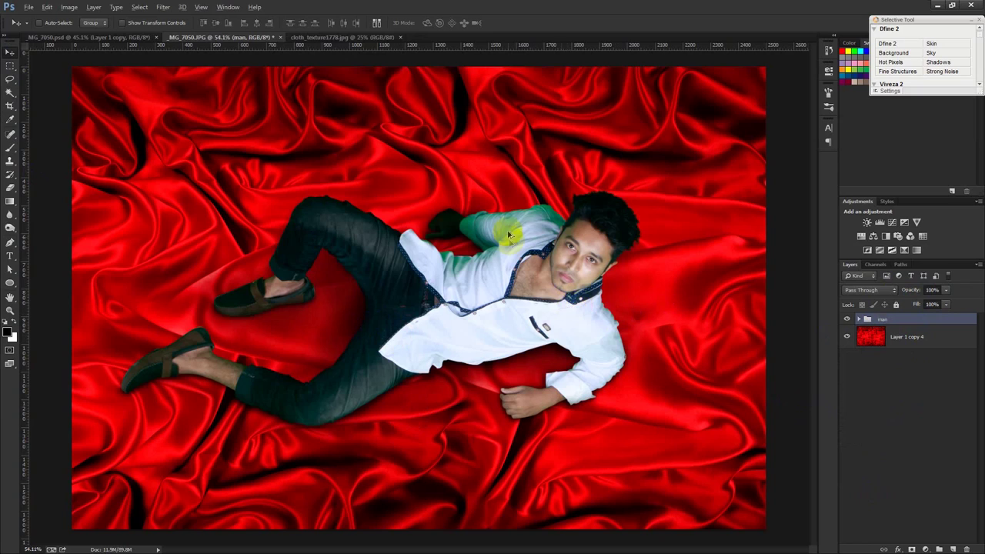
{"action": "scroll", "coordinate": [508, 236], "scroll_direction": "up", "scroll_amount": 2}
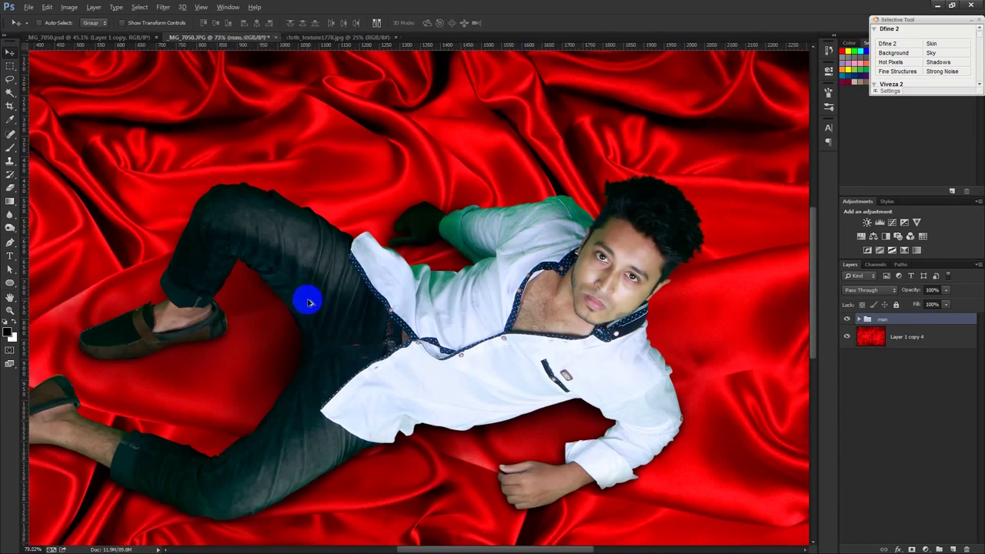
{"action": "scroll", "coordinate": [308, 302], "scroll_direction": "down", "scroll_amount": 3}
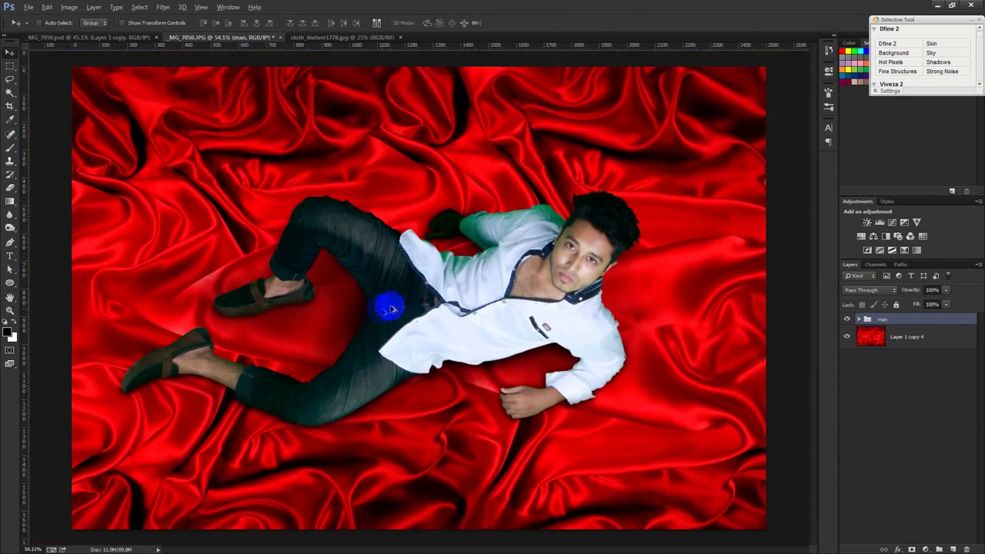
Add a Selective Color adjustment clipped to the man group, with Reds Cyan set to 0.
{"action": "left_click", "coordinate": [926, 549]}
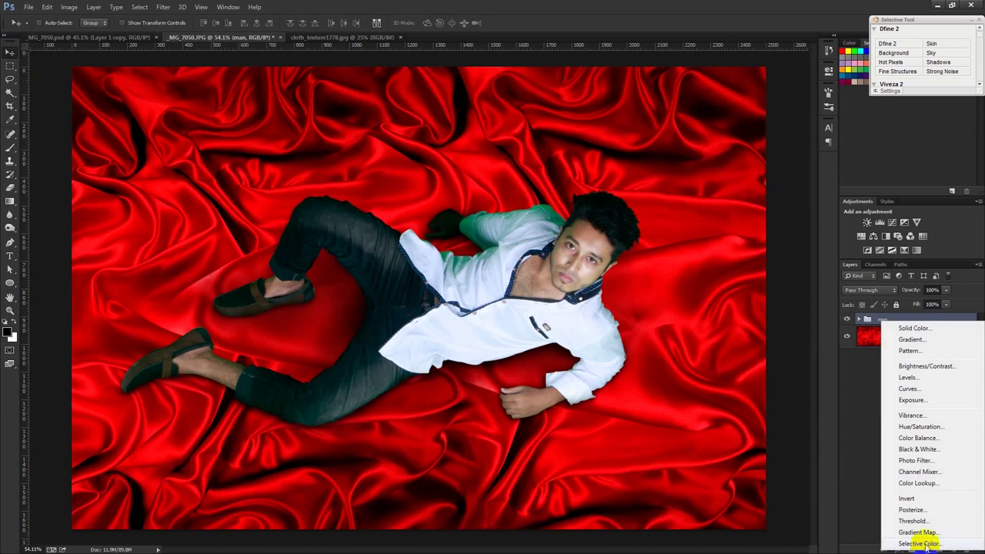
{"action": "left_click", "coordinate": [920, 543]}
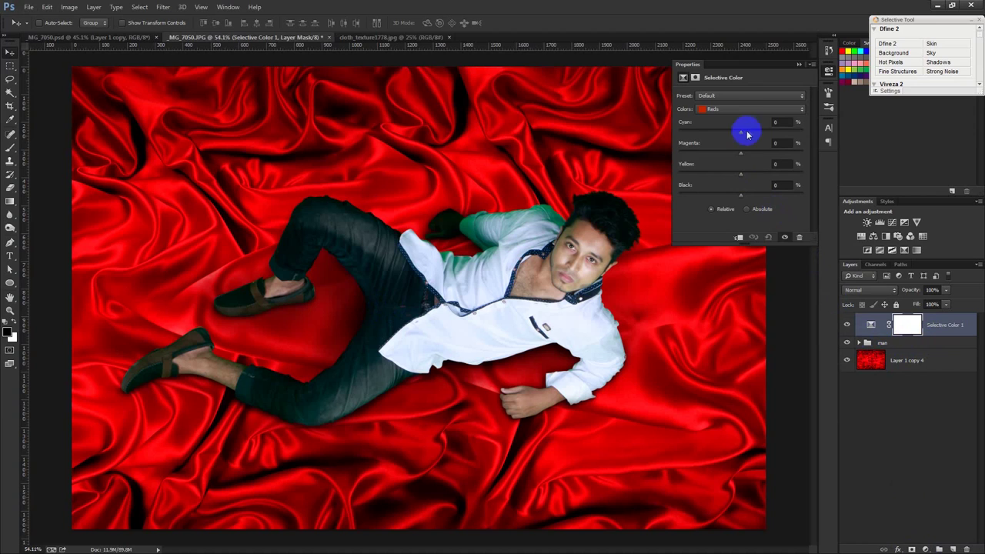
{"action": "left_click_drag", "start_coordinate": [741, 136], "coordinate": [745, 142]}
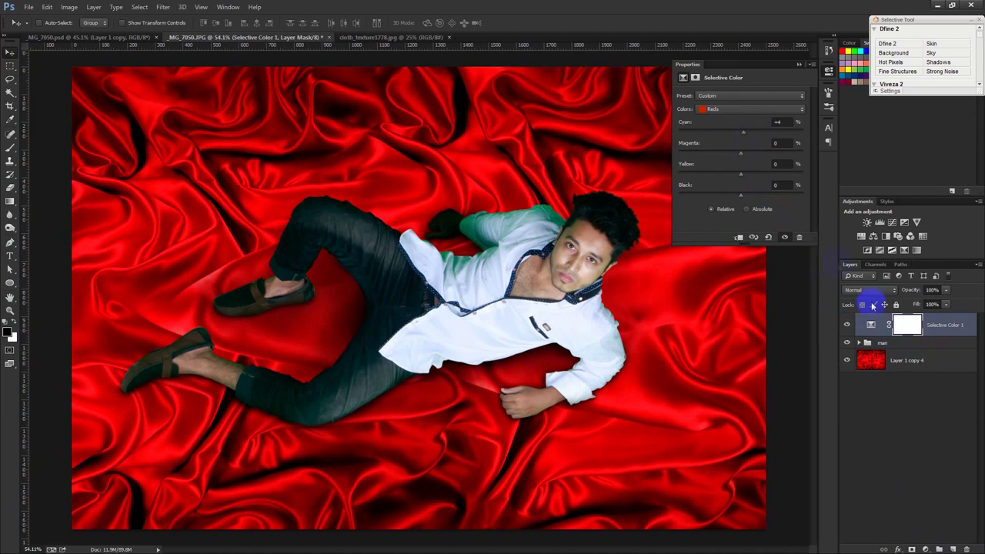
{"action": "left_click", "coordinate": [786, 122]}
{"action": "left_click_drag", "start_coordinate": [788, 122], "coordinate": [748, 125]}
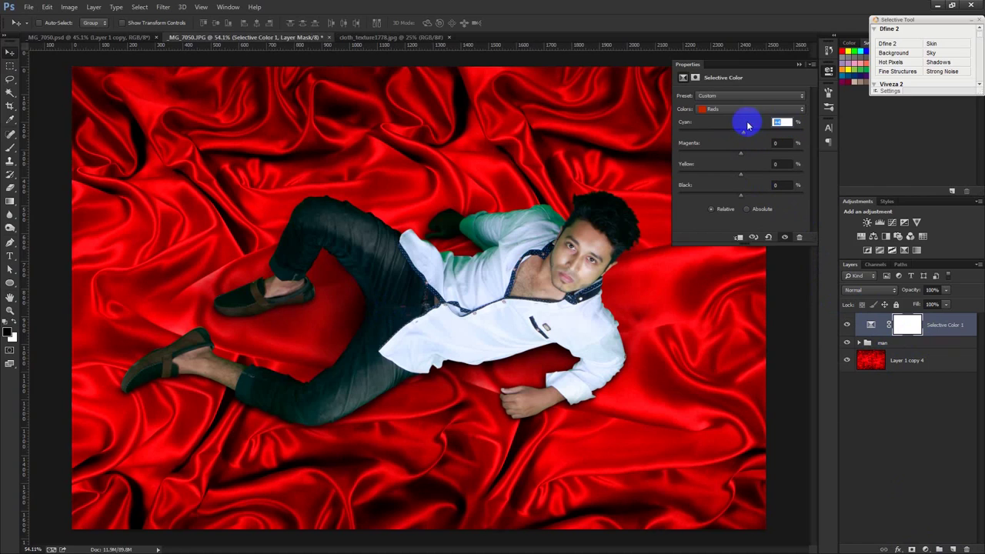
{"action": "type", "text": "0"}
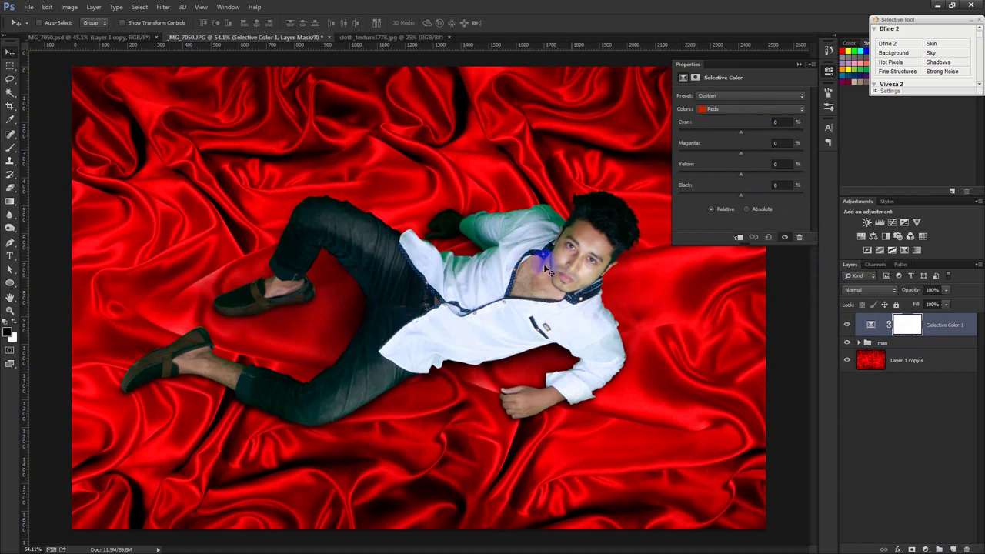
{"action": "scroll", "coordinate": [578, 284], "scroll_direction": "up", "scroll_amount": 1}
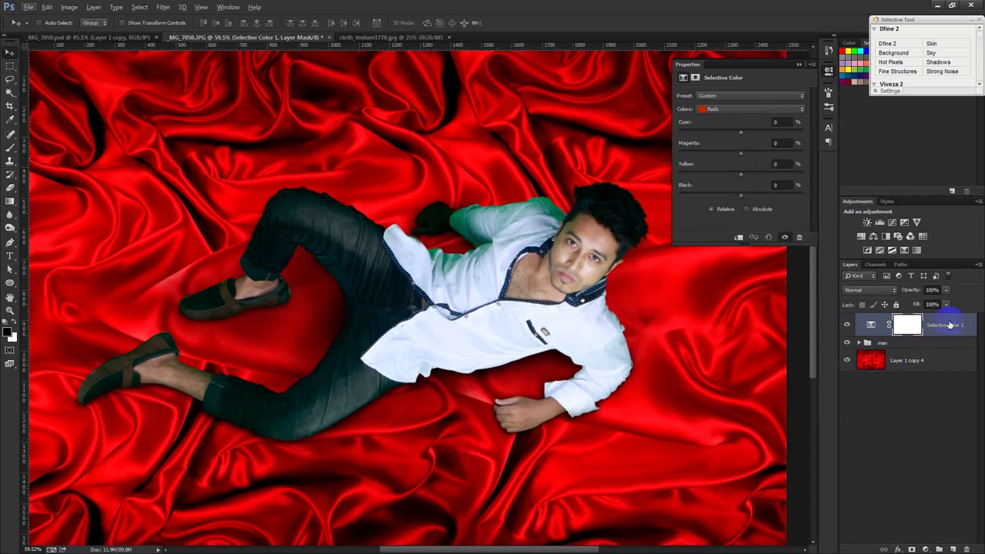
{"action": "right_click", "coordinate": [951, 328]}
{"action": "left_click", "coordinate": [855, 271]}
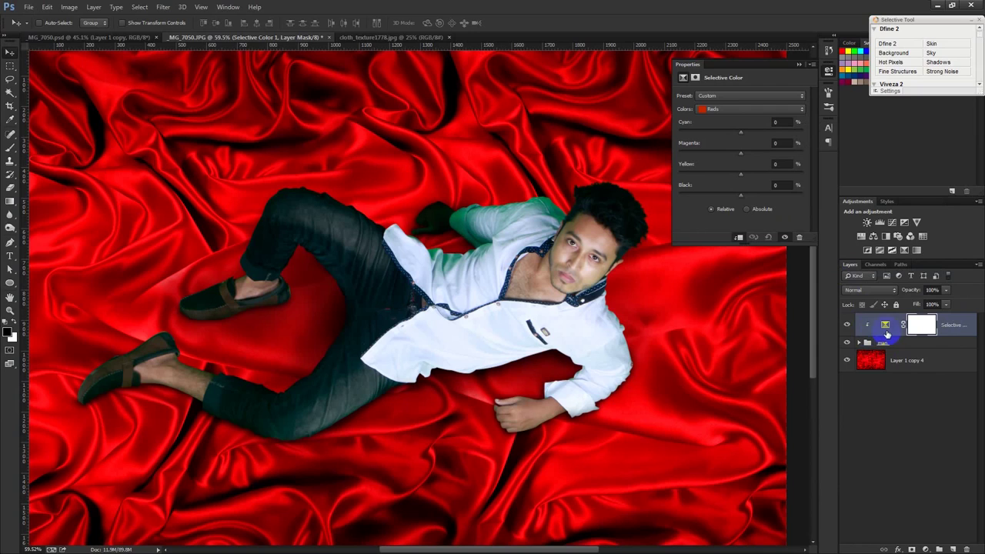
Set Selective Color Greens to Cyan -100, Magenta +100, Yellow -100.
{"action": "left_click", "coordinate": [731, 108]}
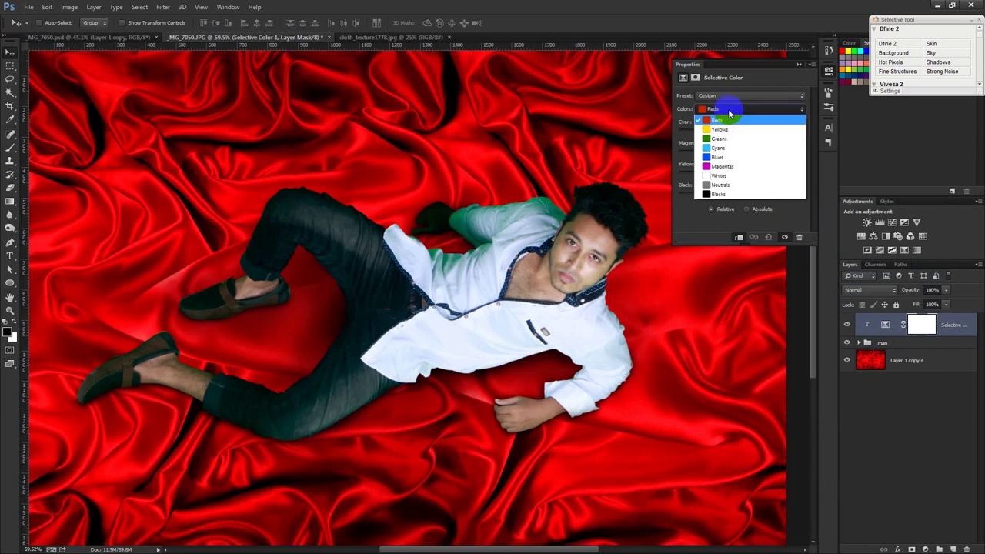
{"action": "left_click", "coordinate": [722, 140]}
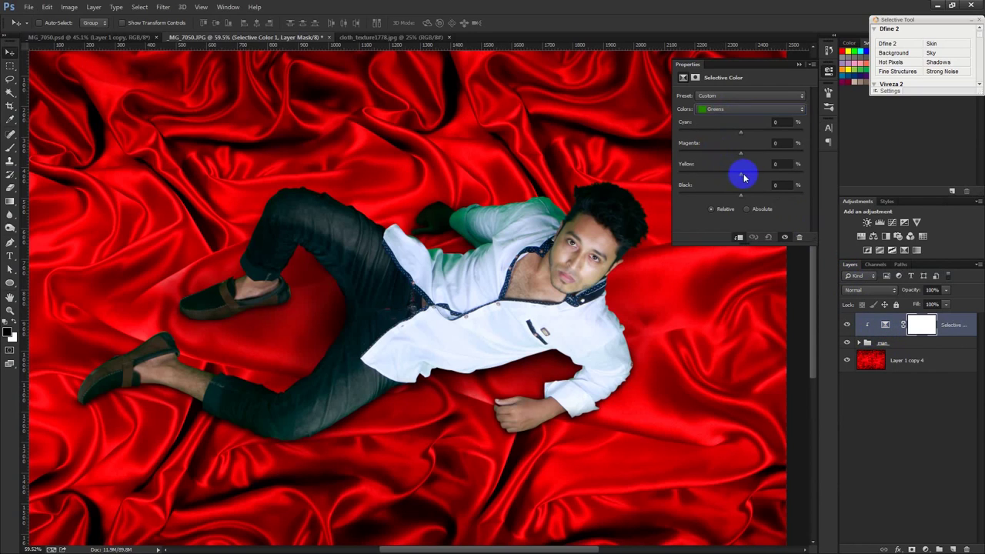
{"action": "mouse_move", "coordinate": [740, 178]}
{"action": "left_mouse_down"}
{"action": "mouse_move", "coordinate": [765, 176]}
{"action": "mouse_move", "coordinate": [676, 178]}
{"action": "left_mouse_up"}
{"action": "left_click_drag", "start_coordinate": [741, 132], "coordinate": [660, 132]}
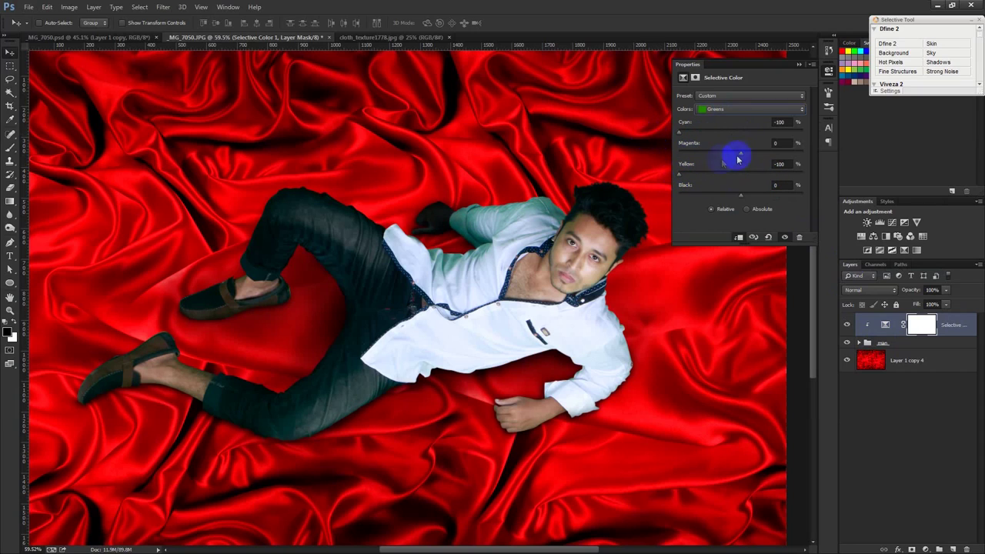
{"action": "mouse_move", "coordinate": [745, 157]}
{"action": "left_mouse_down"}
{"action": "mouse_move", "coordinate": [786, 151]}
{"action": "mouse_move", "coordinate": [726, 152]}
{"action": "mouse_move", "coordinate": [807, 156]}
{"action": "left_mouse_up"}
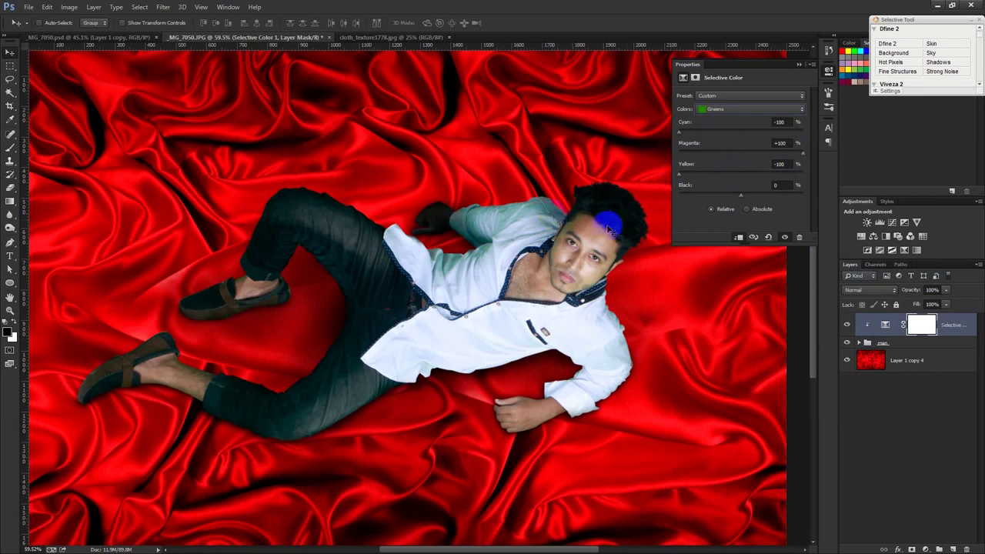
Toggle the adjustment on and off, zoomed on the shoulder, to compare the shirt.
{"action": "left_click", "coordinate": [847, 325]}
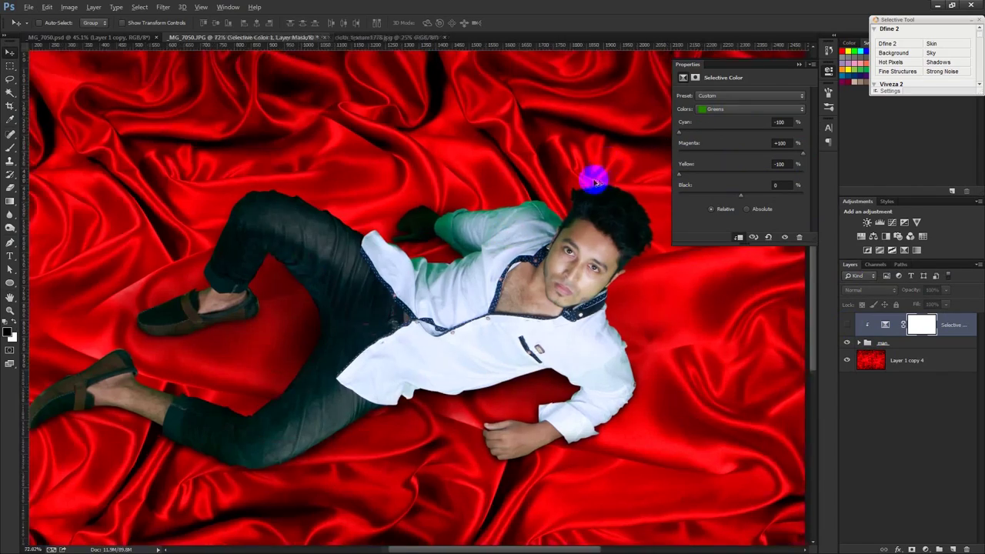
{"action": "left_click_drag", "start_coordinate": [607, 160], "coordinate": [501, 231]}
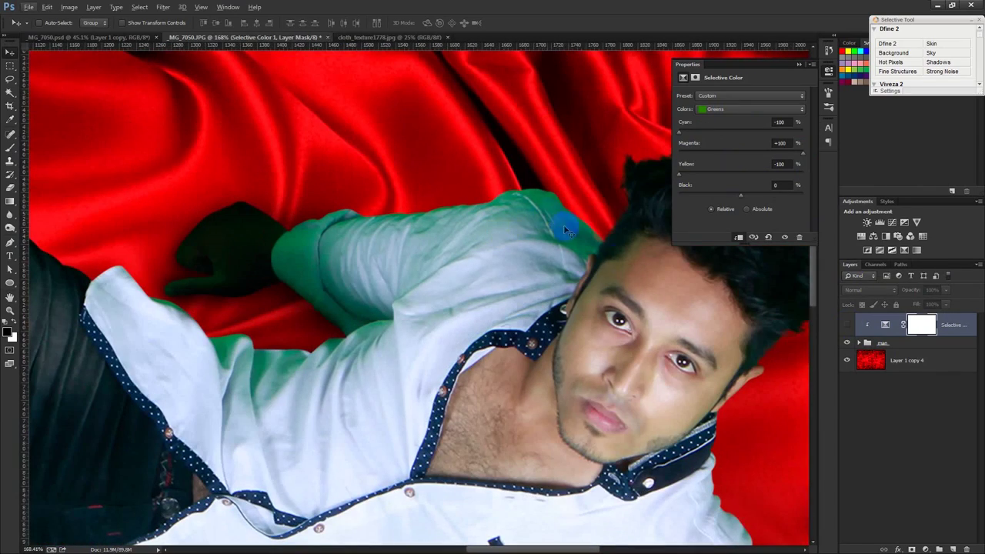
{"action": "left_click", "coordinate": [847, 325]}
{"action": "left_click", "coordinate": [847, 325]}
{"action": "left_click", "coordinate": [847, 325]}
{"action": "scroll", "coordinate": [692, 290], "scroll_direction": "down", "scroll_amount": 2}
{"action": "left_click", "coordinate": [705, 109]}
Set Selective Color Whites to Cyan −75 and Yellow −47.
{"action": "left_click", "coordinate": [711, 115]}
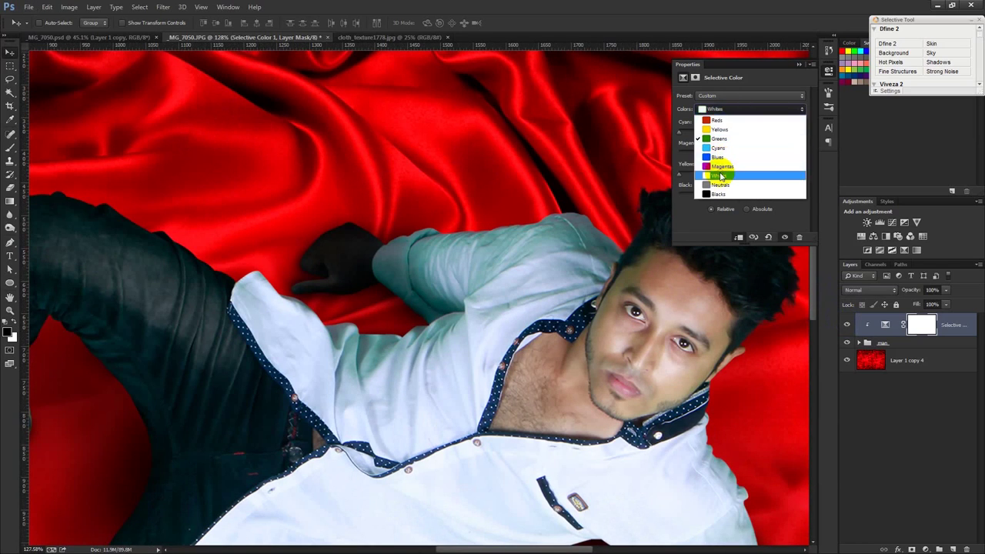
{"action": "left_click", "coordinate": [720, 176]}
{"action": "mouse_move", "coordinate": [740, 132]}
{"action": "left_mouse_down"}
{"action": "mouse_move", "coordinate": [722, 136]}
{"action": "mouse_move", "coordinate": [774, 136]}
{"action": "mouse_move", "coordinate": [695, 143]}
{"action": "mouse_move", "coordinate": [764, 154]}
{"action": "left_mouse_up"}
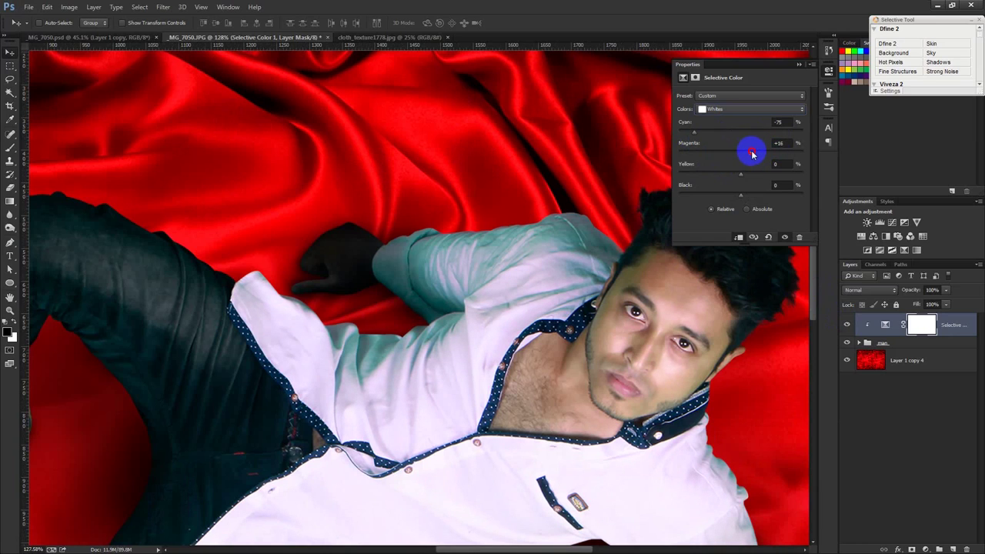
{"action": "left_click", "coordinate": [742, 176]}
{"action": "mouse_move", "coordinate": [742, 177]}
{"action": "left_mouse_down"}
{"action": "mouse_move", "coordinate": [713, 176]}
{"action": "mouse_move", "coordinate": [737, 198]}
{"action": "left_mouse_up"}
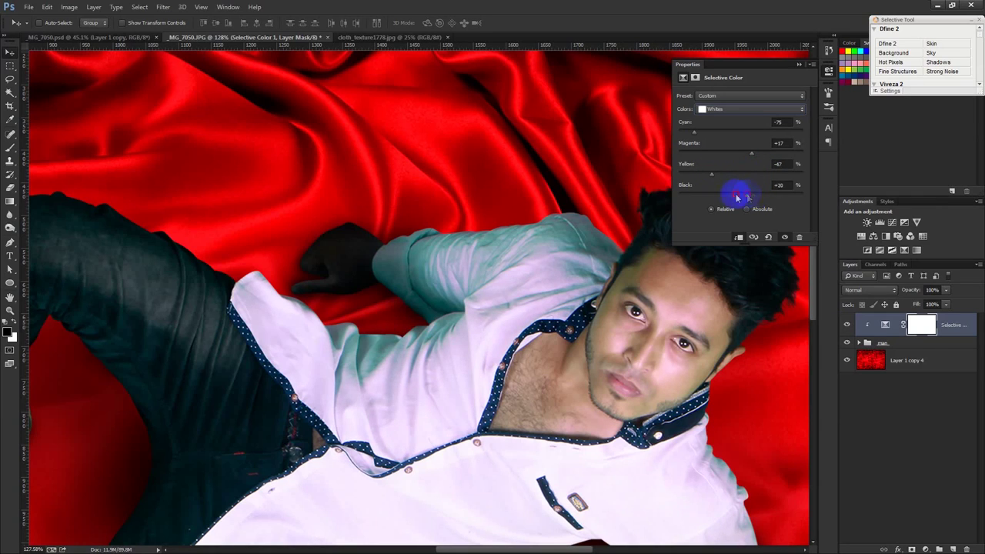
{"action": "left_click_drag", "start_coordinate": [734, 198], "coordinate": [734, 198]}
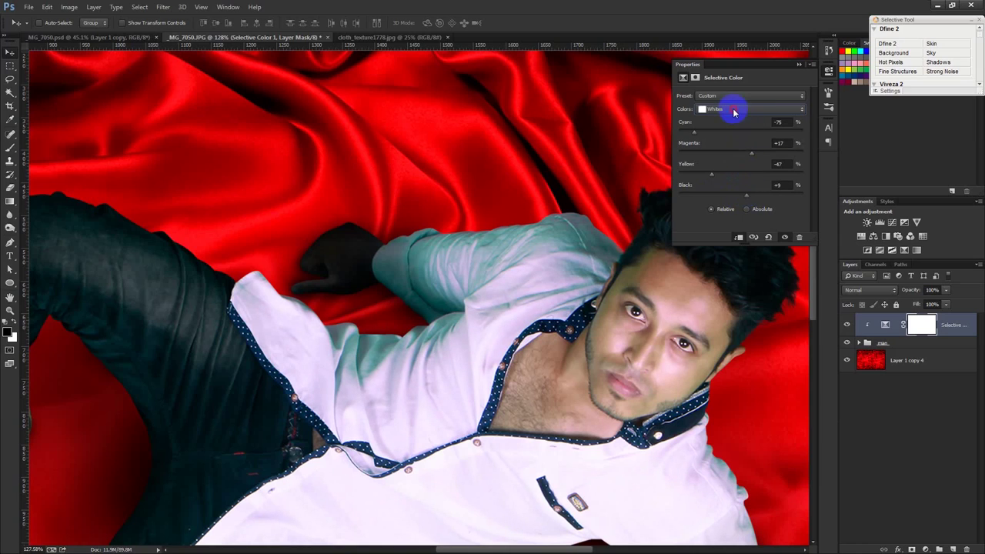
Set Selective Color Cyans Cyan to −100.
{"action": "left_click", "coordinate": [732, 108]}
{"action": "left_click", "coordinate": [728, 148]}
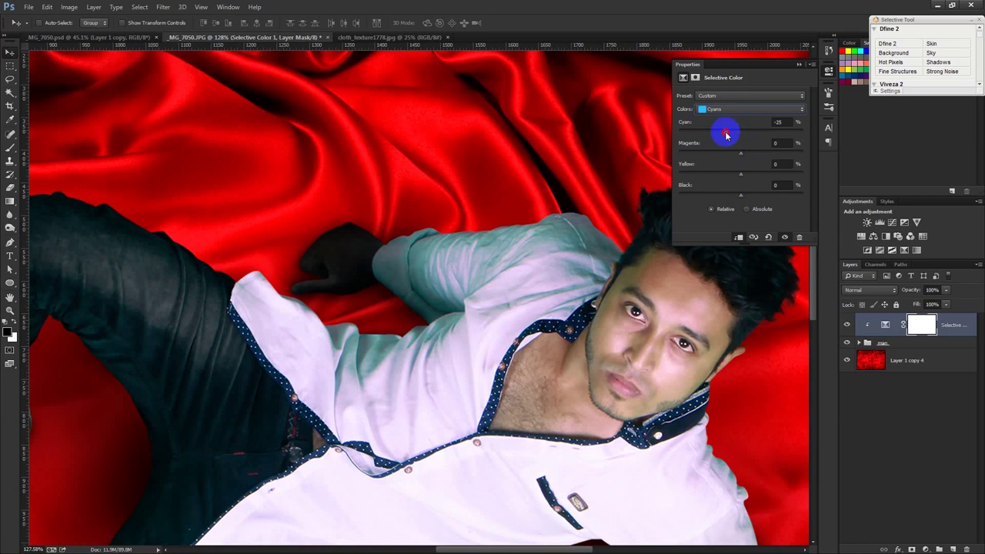
{"action": "left_click_drag", "start_coordinate": [741, 136], "coordinate": [677, 139]}
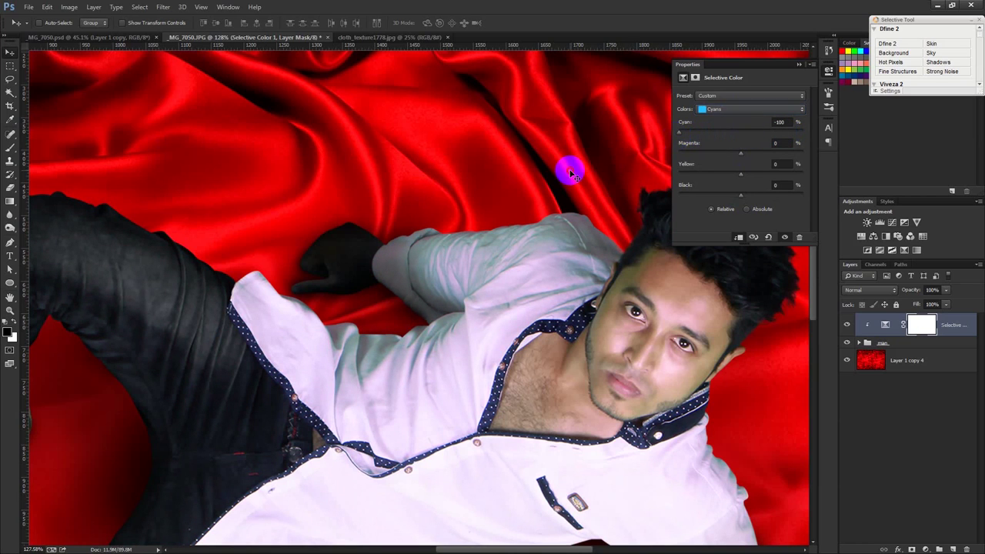
{"action": "scroll", "coordinate": [569, 171], "scroll_direction": "down", "scroll_amount": 5, "text": "alt"}
{"action": "scroll", "coordinate": [569, 172], "scroll_direction": "down", "scroll_amount": 2, "text": "alt"}
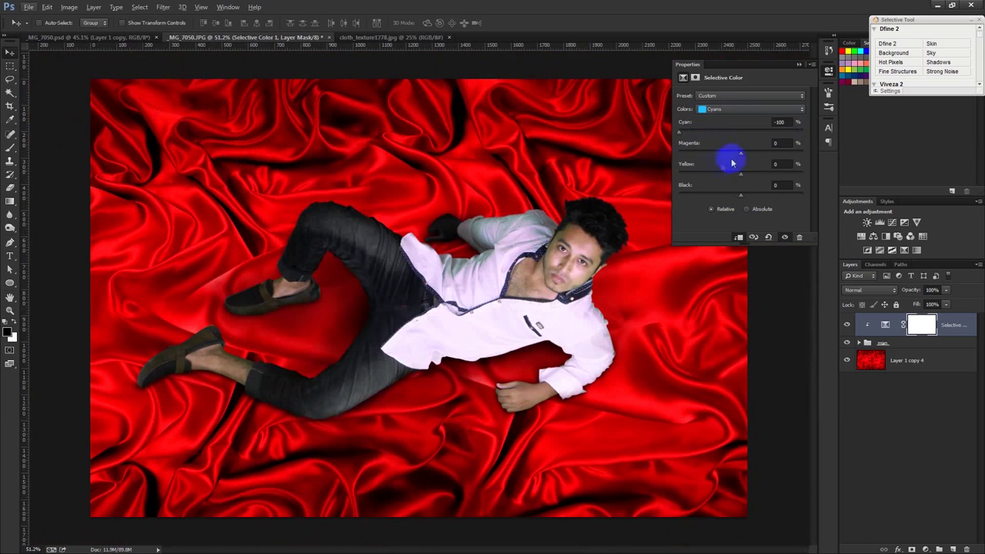
Add magenta to Cyans; set Neutrals to Cyan −6, Magenta +7, Yellow −3, Black +10.
{"action": "mouse_move", "coordinate": [745, 154]}
{"action": "left_mouse_down"}
{"action": "mouse_move", "coordinate": [767, 155]}
{"action": "mouse_move", "coordinate": [708, 162]}
{"action": "mouse_move", "coordinate": [759, 162]}
{"action": "mouse_move", "coordinate": [759, 172]}
{"action": "mouse_move", "coordinate": [708, 171]}
{"action": "mouse_move", "coordinate": [779, 176]}
{"action": "mouse_move", "coordinate": [649, 179]}
{"action": "mouse_move", "coordinate": [797, 186]}
{"action": "mouse_move", "coordinate": [765, 179]}
{"action": "mouse_move", "coordinate": [726, 193]}
{"action": "mouse_move", "coordinate": [793, 194]}
{"action": "left_mouse_up"}
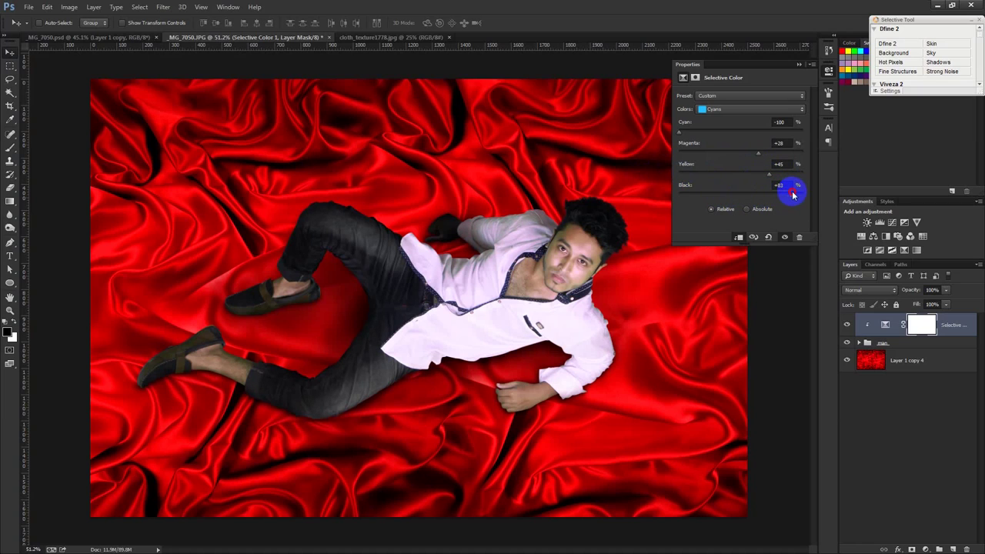
{"action": "left_click", "coordinate": [739, 109]}
{"action": "left_click", "coordinate": [740, 190]}
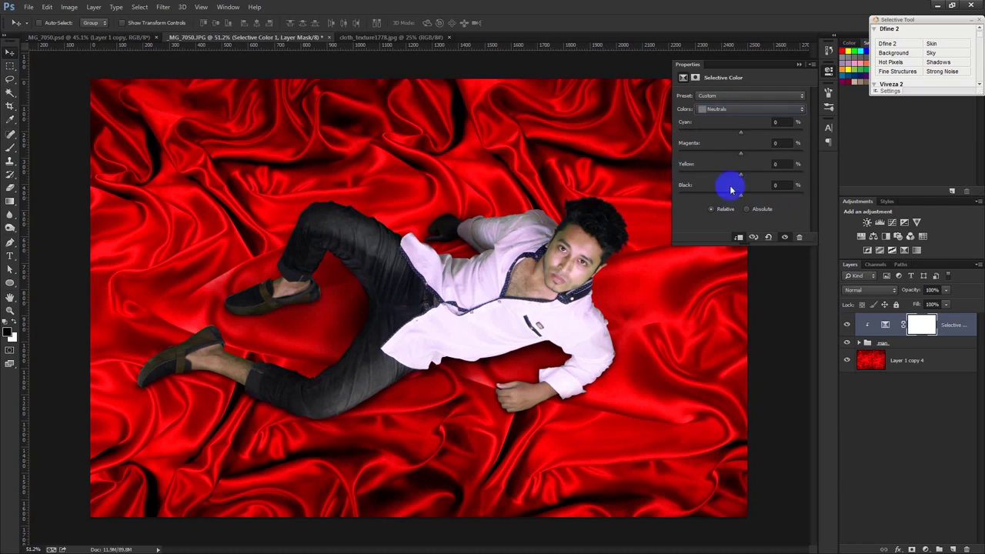
{"action": "left_click_drag", "start_coordinate": [743, 198], "coordinate": [744, 196]}
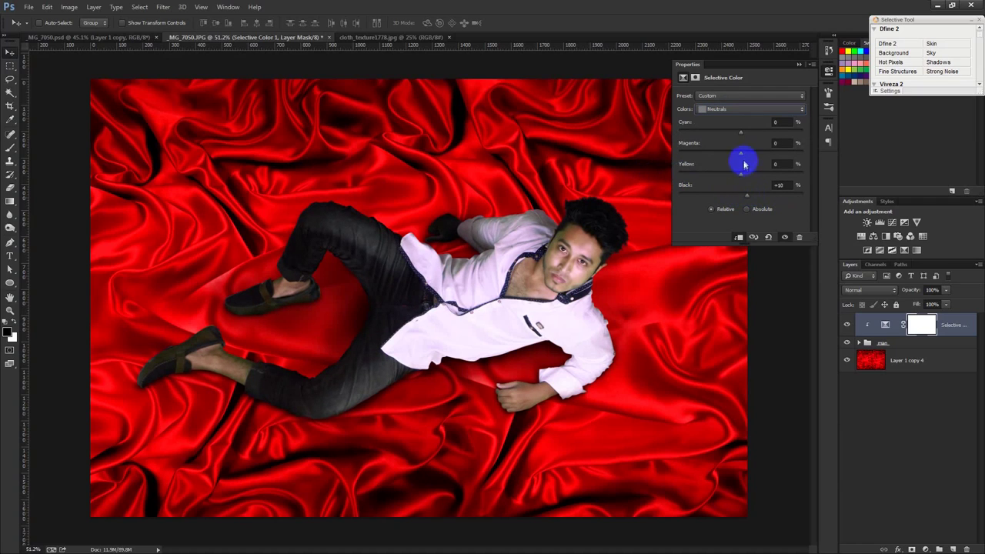
{"action": "left_click_drag", "start_coordinate": [742, 176], "coordinate": [747, 157]}
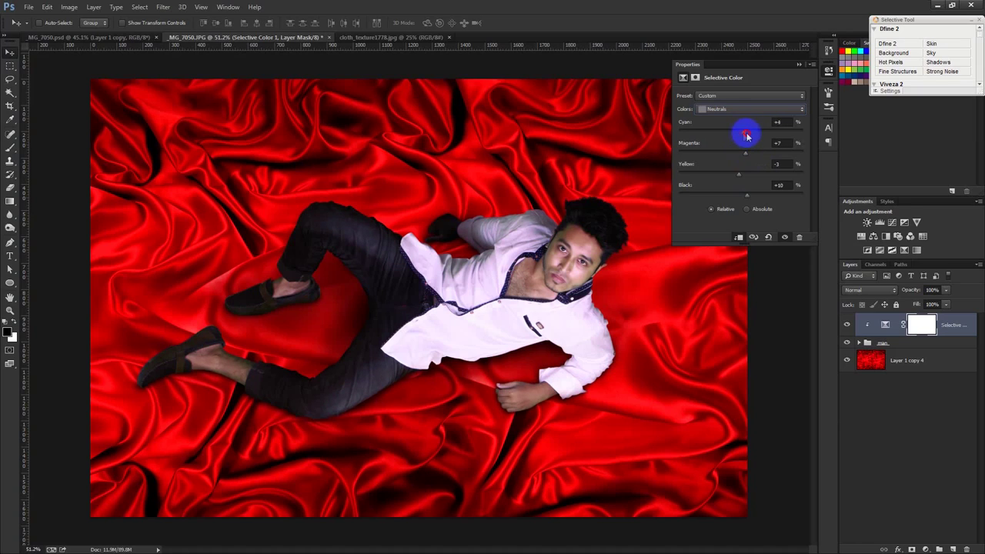
{"action": "left_click_drag", "start_coordinate": [743, 135], "coordinate": [732, 135]}
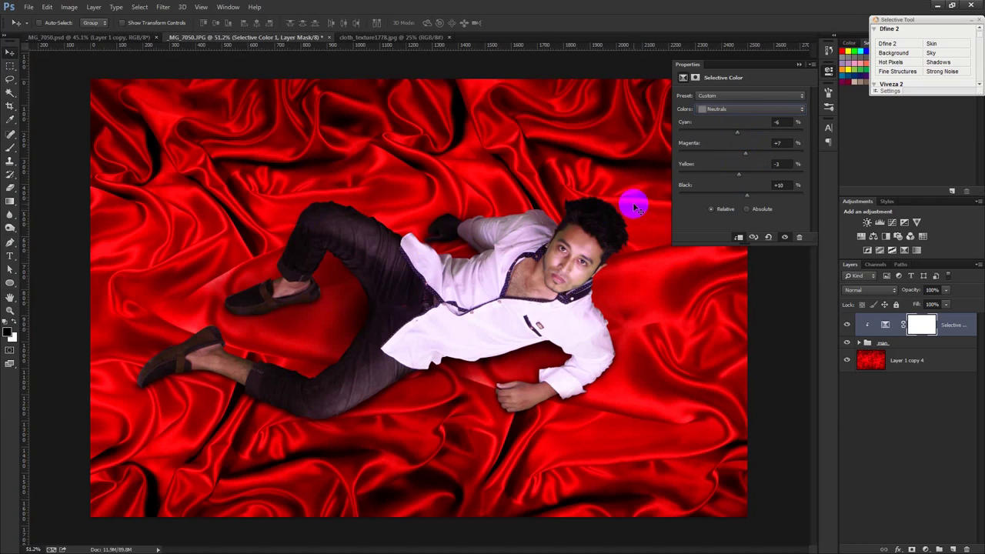
{"action": "left_click", "coordinate": [798, 66]}
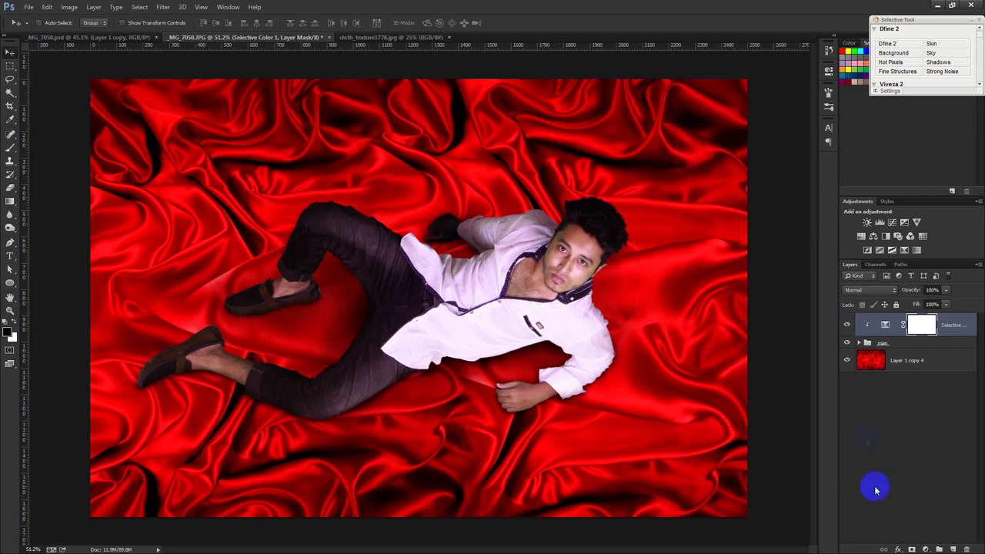
{"action": "left_click", "coordinate": [908, 360]}
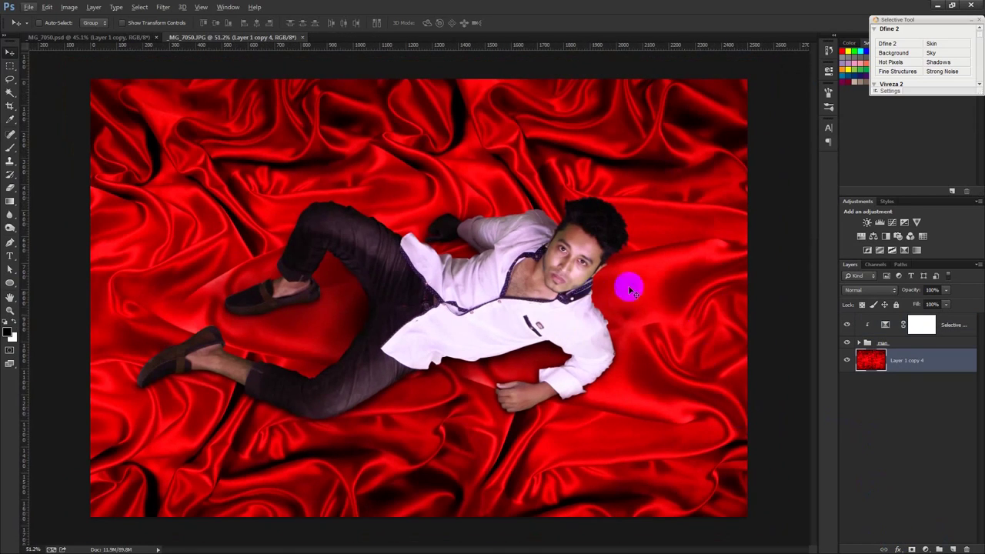
Duplicate the Layer 1 copy 4 satin layer, scale it to about 70%, and rotate it 8°.
{"action": "right_click", "coordinate": [903, 362]}
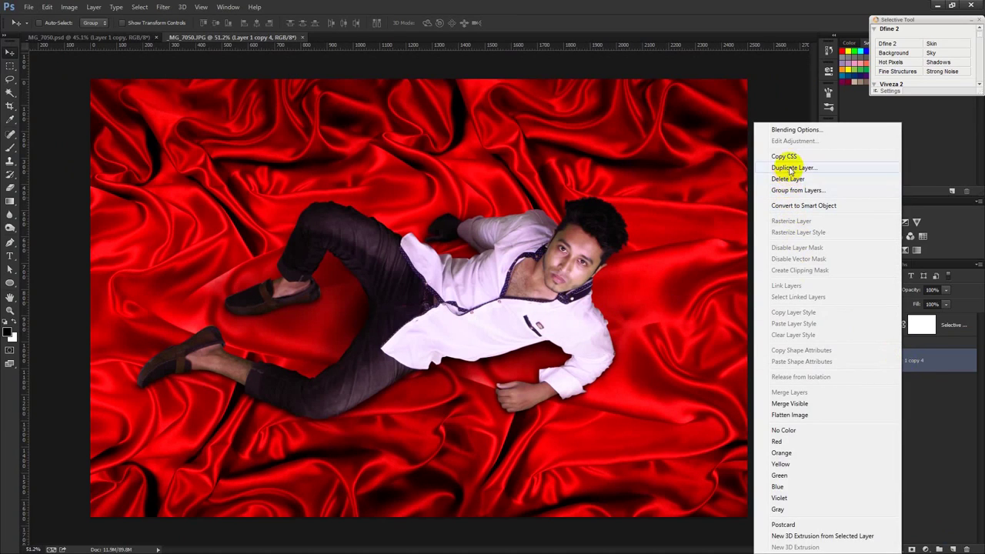
{"action": "left_click", "coordinate": [790, 169]}
{"action": "left_click", "coordinate": [584, 168]}
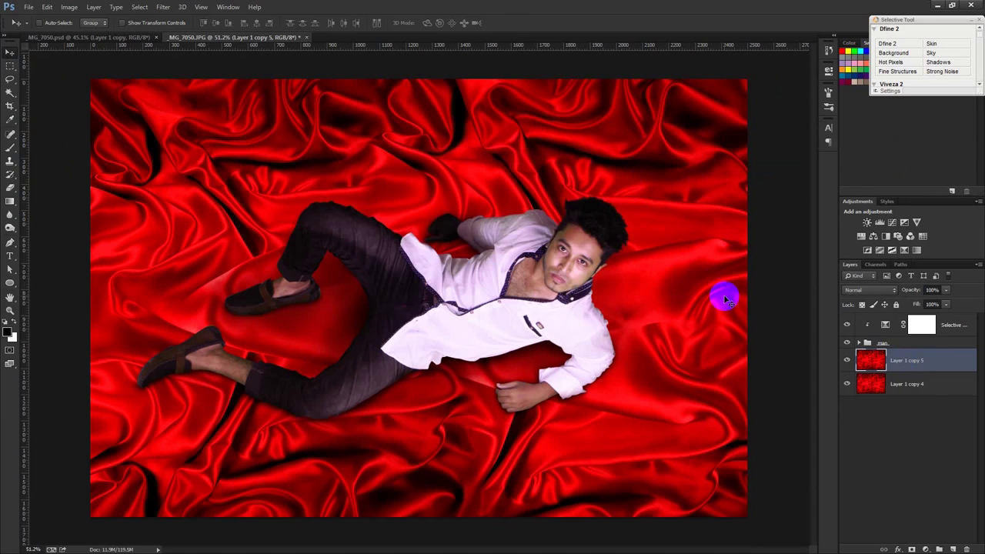
{"action": "key", "text": "ctrl+t"}
{"action": "left_click_drag", "start_coordinate": [144, 25], "coordinate": [125, 39]}
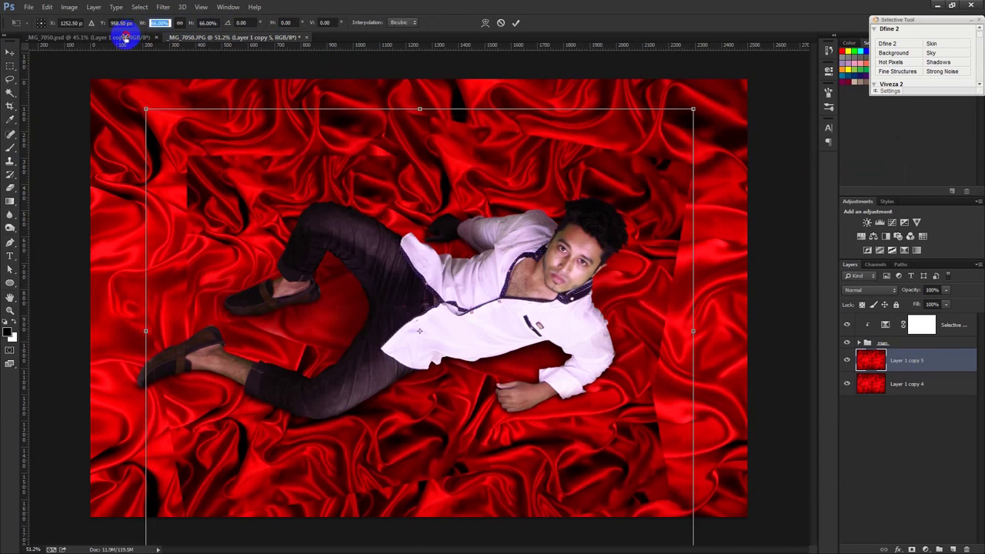
{"action": "left_click_drag", "start_coordinate": [220, 127], "coordinate": [689, 141]}
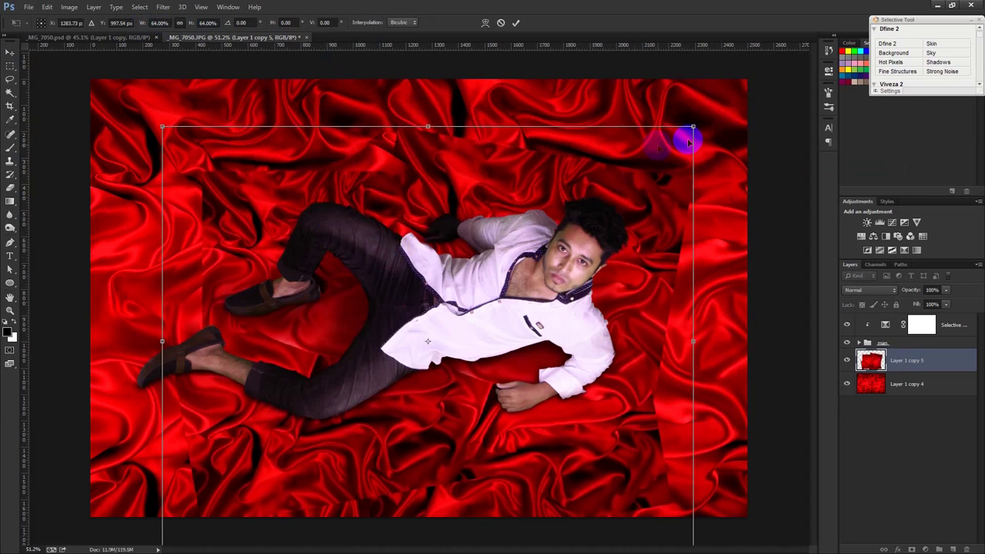
{"action": "mouse_move", "coordinate": [707, 126]}
{"action": "left_mouse_down"}
{"action": "mouse_move", "coordinate": [733, 121]}
{"action": "mouse_move", "coordinate": [690, 258]}
{"action": "left_mouse_up"}
{"action": "key", "text": "Return"}
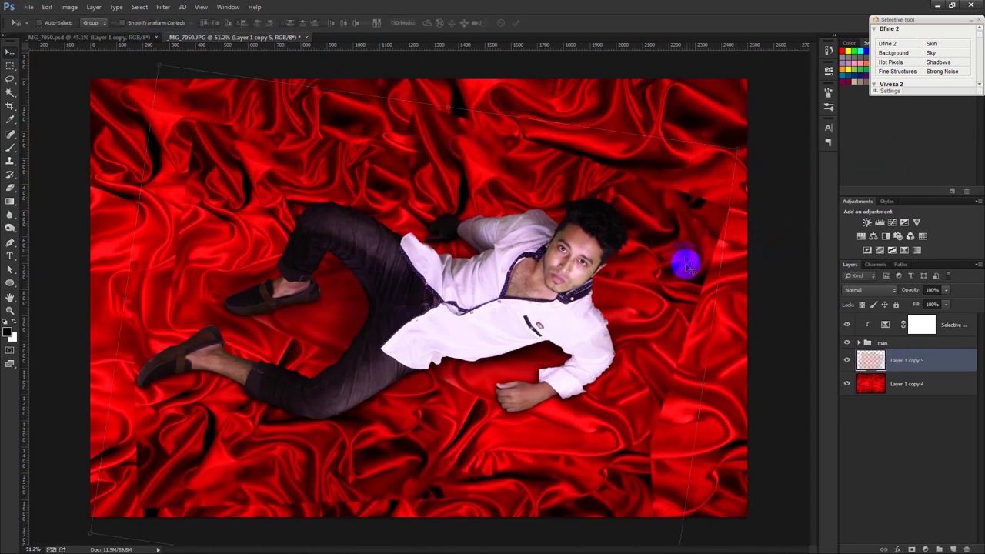
Erase the satin copy's right, bottom, left and top edges and reposition it to blend.
{"action": "left_click", "coordinate": [10, 187]}
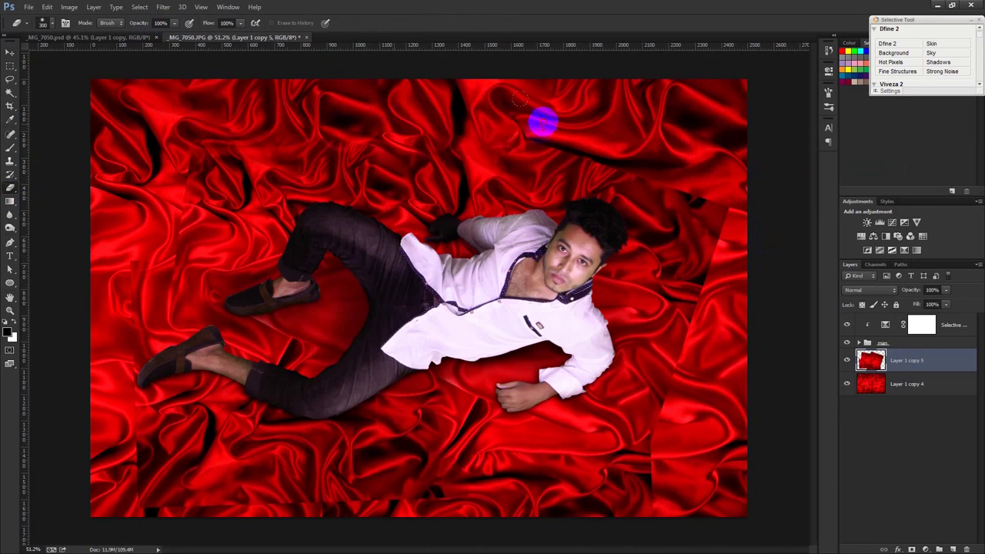
{"action": "left_click_drag", "start_coordinate": [716, 266], "coordinate": [668, 167]}
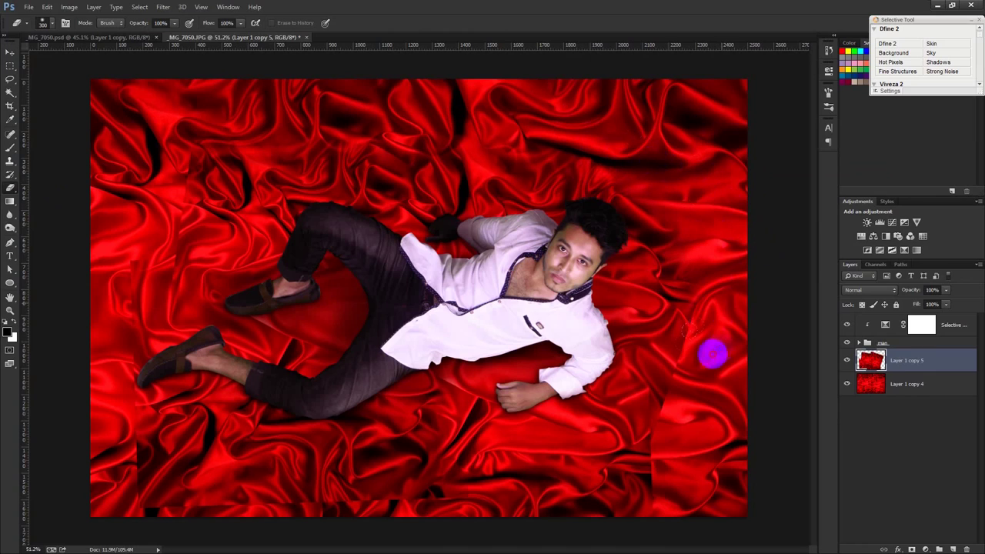
{"action": "left_click_drag", "start_coordinate": [693, 400], "coordinate": [670, 501]}
{"action": "left_click_drag", "start_coordinate": [435, 503], "coordinate": [125, 451]}
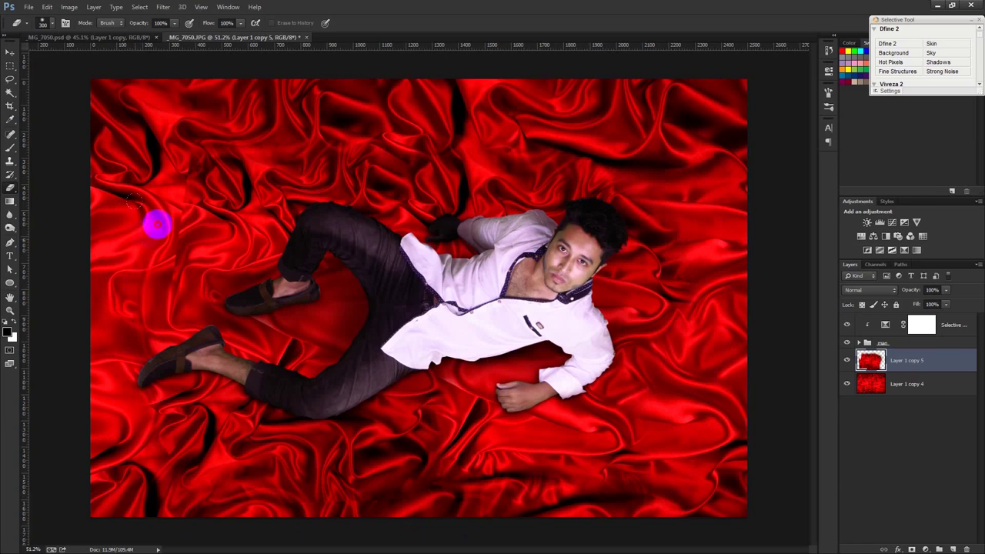
{"action": "left_click_drag", "start_coordinate": [208, 115], "coordinate": [348, 138]}
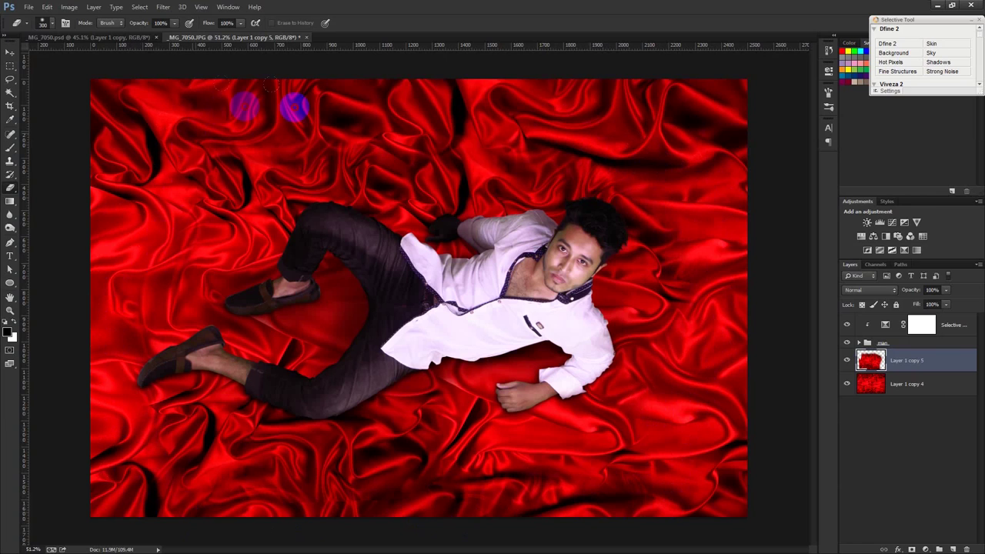
{"action": "left_click", "coordinate": [10, 52]}
{"action": "mouse_move", "coordinate": [462, 290]}
{"action": "left_mouse_down"}
{"action": "mouse_move", "coordinate": [618, 298]}
{"action": "mouse_move", "coordinate": [622, 314]}
{"action": "mouse_move", "coordinate": [707, 340]}
{"action": "mouse_move", "coordinate": [673, 345]}
{"action": "mouse_move", "coordinate": [421, 263]}
{"action": "left_mouse_up"}
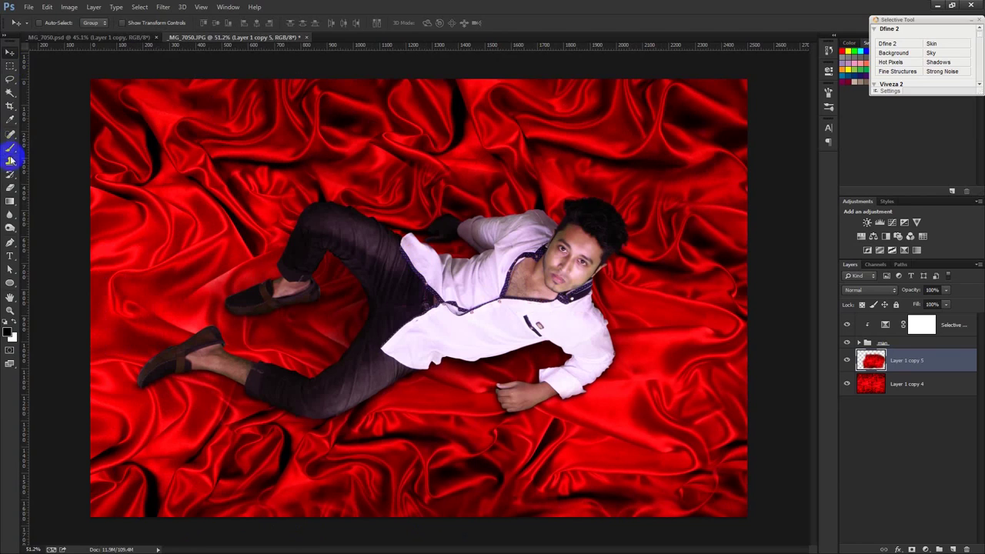
{"action": "left_click", "coordinate": [11, 187]}
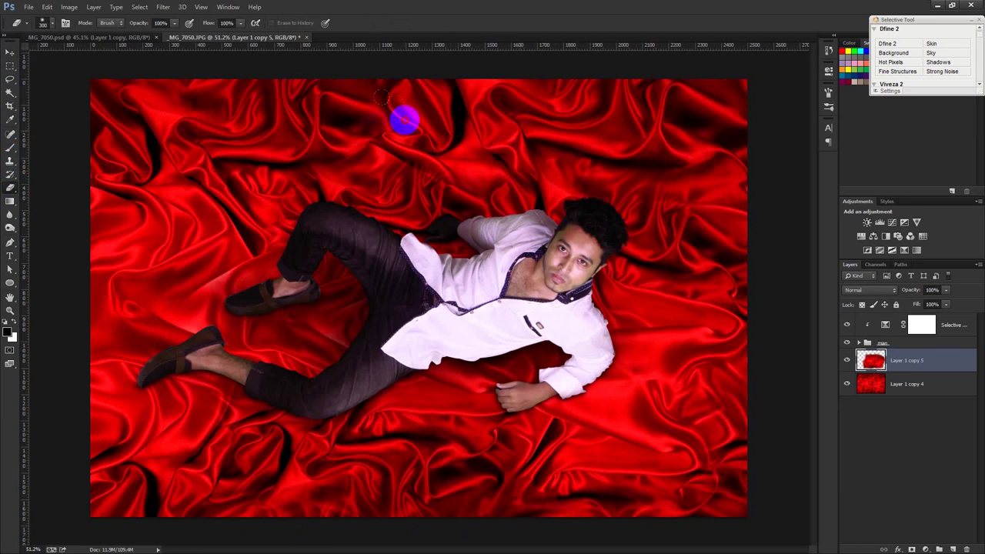
{"action": "left_click", "coordinate": [9, 49]}
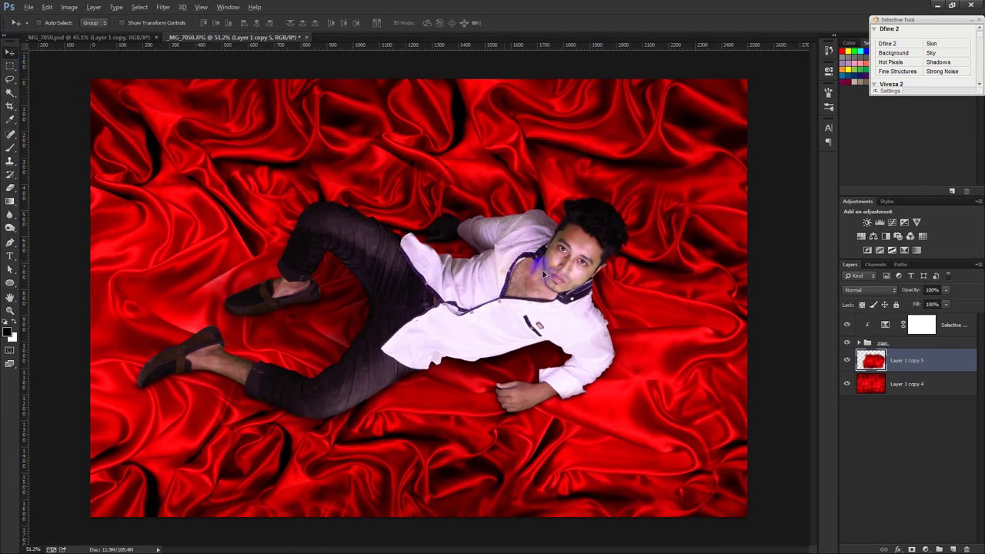
Enlarge a satin fabric patch copy to about 145% and reposition it on the canvas.
{"action": "left_click_drag", "start_coordinate": [676, 280], "coordinate": [271, 279]}
{"action": "key", "text": "ctrl+t"}
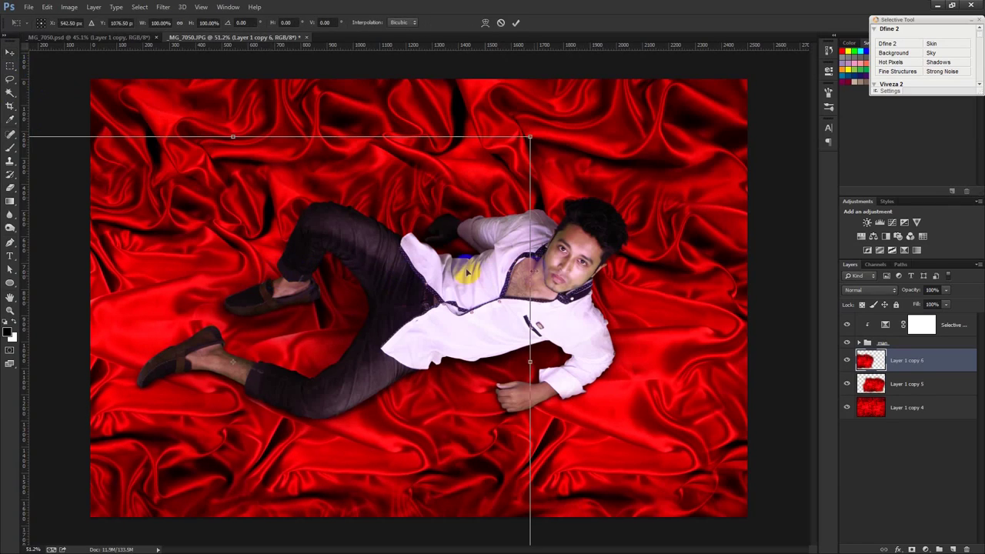
{"action": "left_click_drag", "start_coordinate": [385, 266], "coordinate": [405, 315]}
{"action": "left_click_drag", "start_coordinate": [554, 185], "coordinate": [732, 136]}
{"action": "mouse_move", "coordinate": [557, 244]}
{"action": "left_mouse_down"}
{"action": "mouse_move", "coordinate": [438, 279]}
{"action": "mouse_move", "coordinate": [328, 247]}
{"action": "left_mouse_up"}
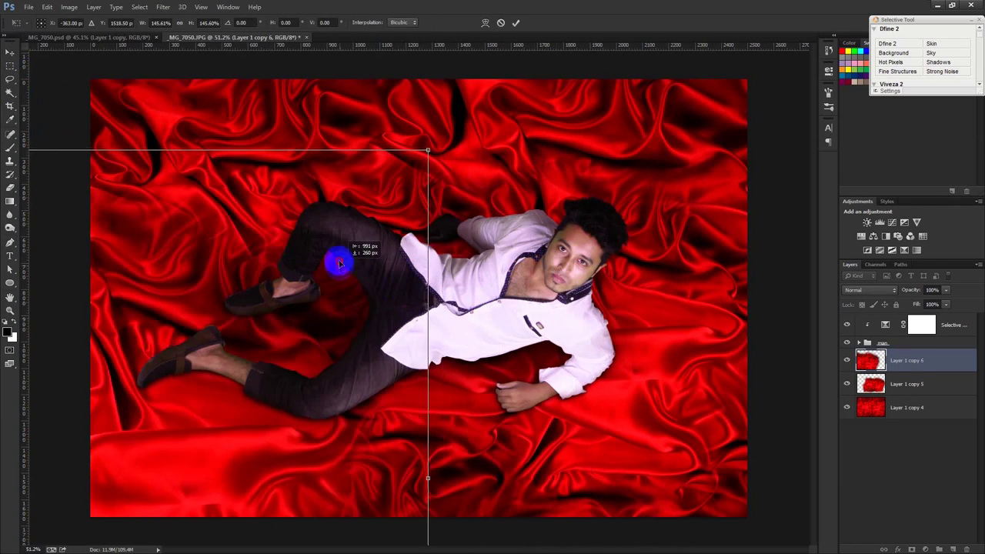
{"action": "left_click_drag", "start_coordinate": [327, 247], "coordinate": [322, 248]}
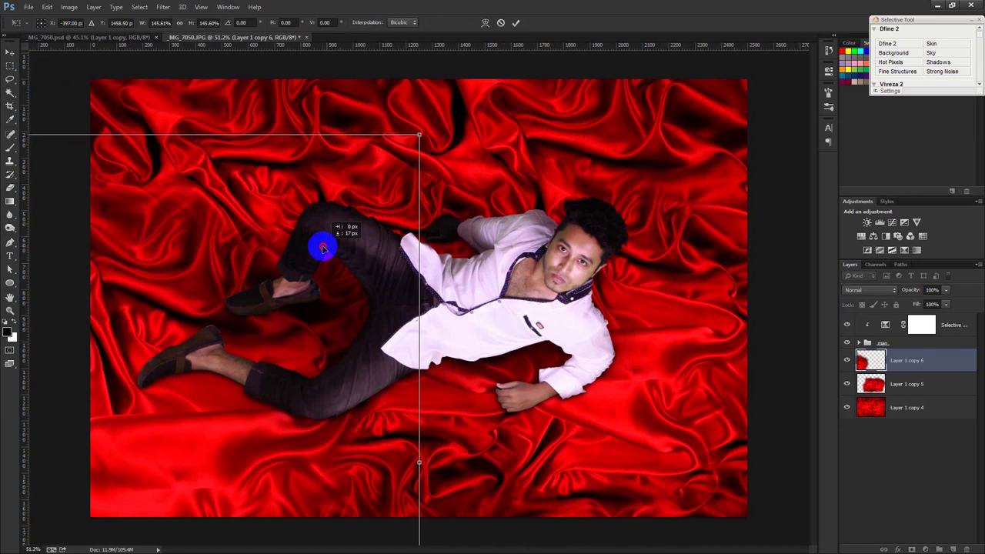
{"action": "left_click", "coordinate": [515, 25]}
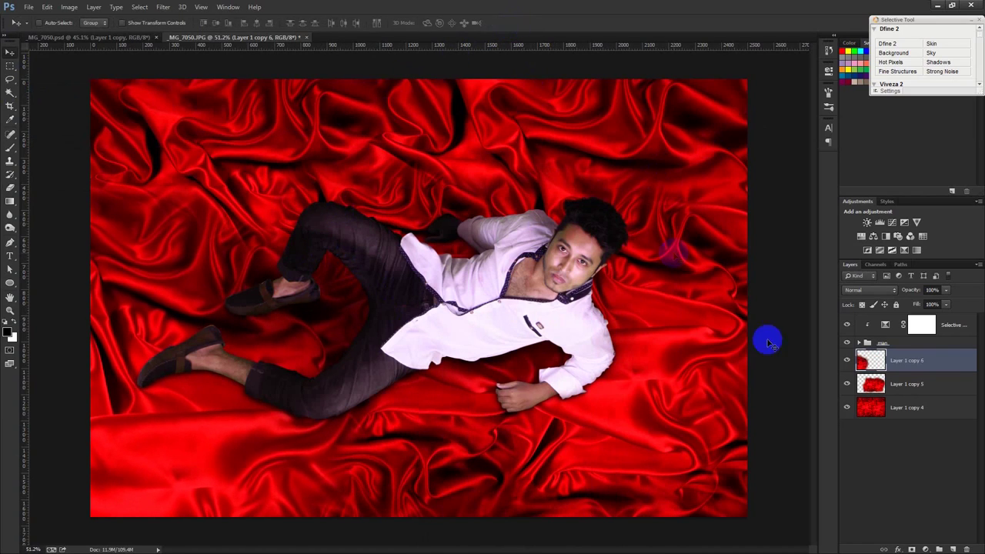
Place another fabric patch, erase its hard edges to blend, and reposition it.
{"action": "mouse_move", "coordinate": [339, 375]}
{"action": "left_mouse_down"}
{"action": "mouse_move", "coordinate": [341, 219]}
{"action": "mouse_move", "coordinate": [246, 319]}
{"action": "left_mouse_up"}
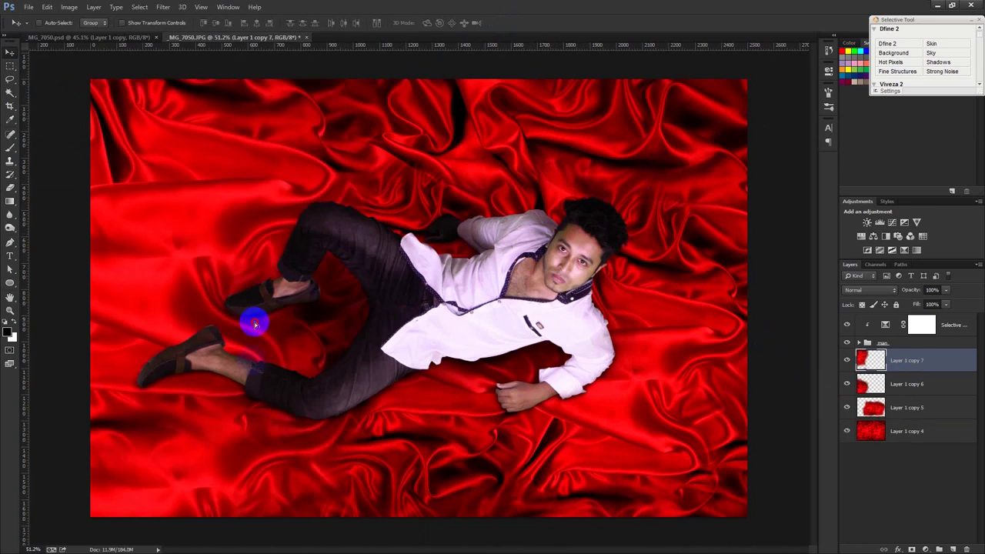
{"action": "mouse_move", "coordinate": [352, 236]}
{"action": "left_mouse_down"}
{"action": "mouse_move", "coordinate": [596, 354]}
{"action": "mouse_move", "coordinate": [642, 331]}
{"action": "mouse_move", "coordinate": [118, 297]}
{"action": "left_mouse_up"}
{"action": "left_click", "coordinate": [11, 188]}
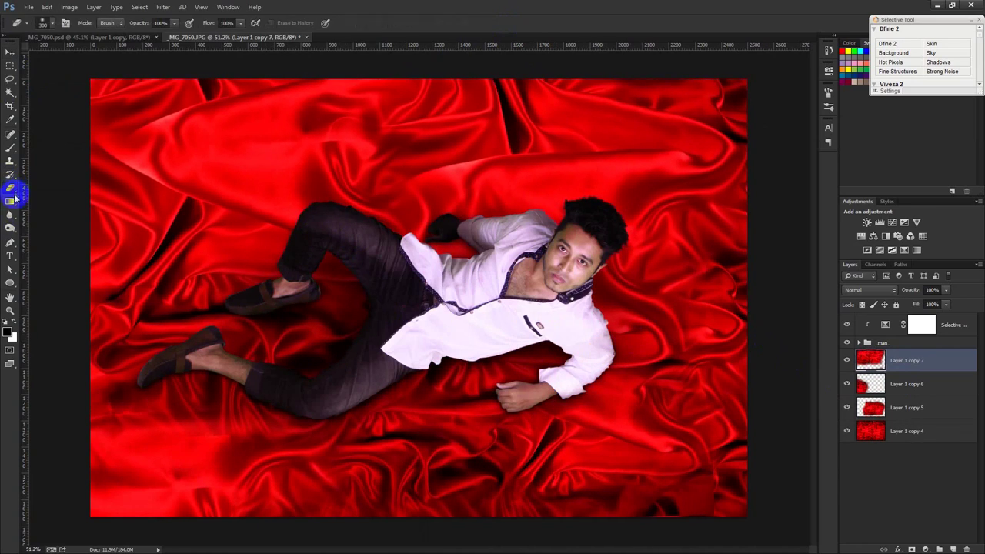
{"action": "mouse_move", "coordinate": [120, 200]}
{"action": "left_mouse_down"}
{"action": "mouse_move", "coordinate": [197, 158]}
{"action": "mouse_move", "coordinate": [510, 187]}
{"action": "mouse_move", "coordinate": [699, 115]}
{"action": "mouse_move", "coordinate": [693, 484]}
{"action": "mouse_move", "coordinate": [264, 528]}
{"action": "mouse_move", "coordinate": [54, 479]}
{"action": "mouse_move", "coordinate": [157, 531]}
{"action": "left_mouse_up"}
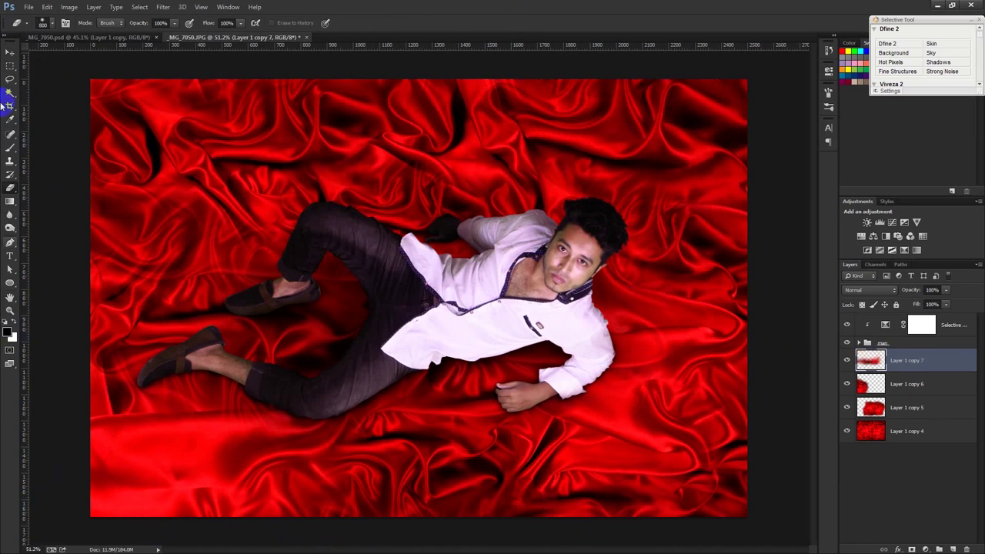
{"action": "left_click", "coordinate": [10, 52]}
{"action": "mouse_move", "coordinate": [262, 196]}
{"action": "left_mouse_down"}
{"action": "mouse_move", "coordinate": [277, 193]}
{"action": "mouse_move", "coordinate": [254, 187]}
{"action": "mouse_move", "coordinate": [220, 205]}
{"action": "mouse_move", "coordinate": [236, 209]}
{"action": "mouse_move", "coordinate": [220, 388]}
{"action": "mouse_move", "coordinate": [567, 407]}
{"action": "mouse_move", "coordinate": [641, 422]}
{"action": "mouse_move", "coordinate": [661, 291]}
{"action": "mouse_move", "coordinate": [639, 249]}
{"action": "mouse_move", "coordinate": [636, 363]}
{"action": "mouse_move", "coordinate": [623, 398]}
{"action": "mouse_move", "coordinate": [605, 406]}
{"action": "mouse_move", "coordinate": [606, 376]}
{"action": "left_mouse_up"}
Duplicate the patch again, then merge all fabric patch layers into one backdrop layer.
{"action": "key", "text": "ctrl+j"}
{"action": "key", "text": "ctrl+j"}
{"action": "key", "text": "ctrl+j"}
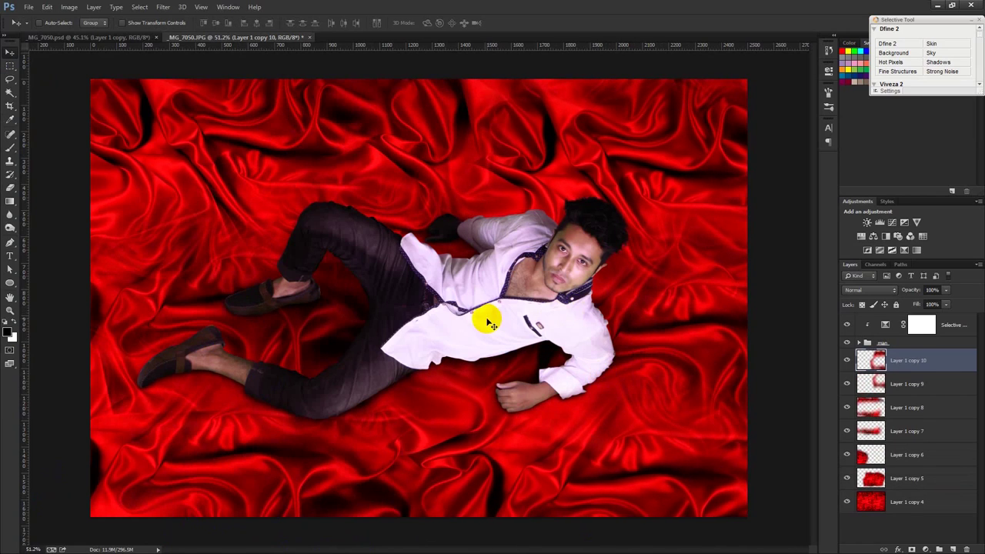
{"action": "left_click", "coordinate": [906, 502], "text": "shift"}
{"action": "key", "text": "ctrl+e"}
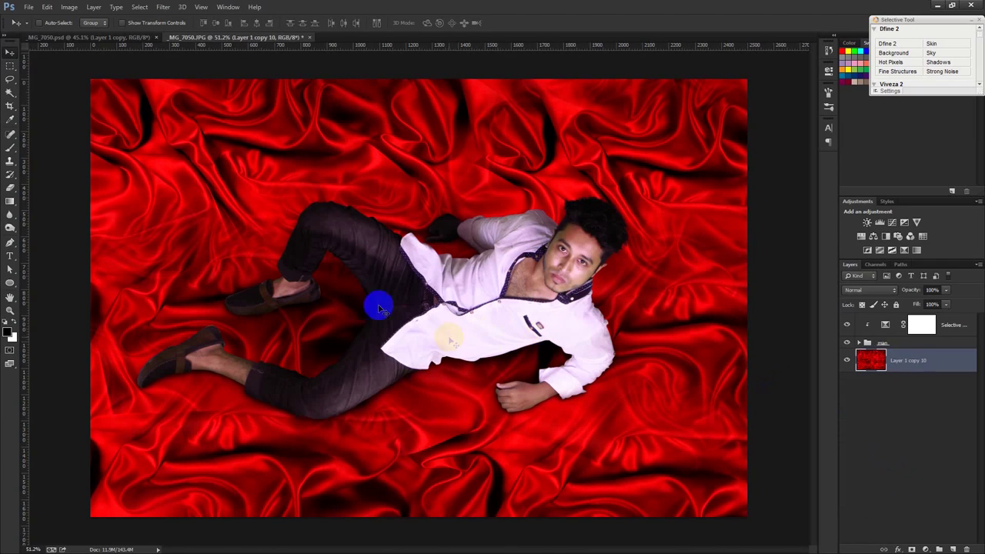
{"action": "left_click", "coordinate": [329, 208]}
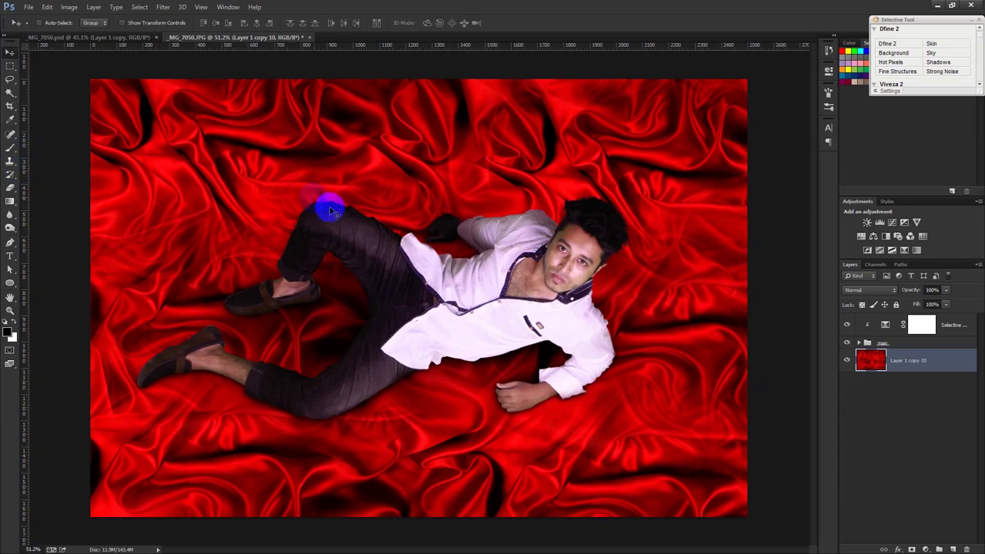
{"action": "left_click", "coordinate": [952, 326]}
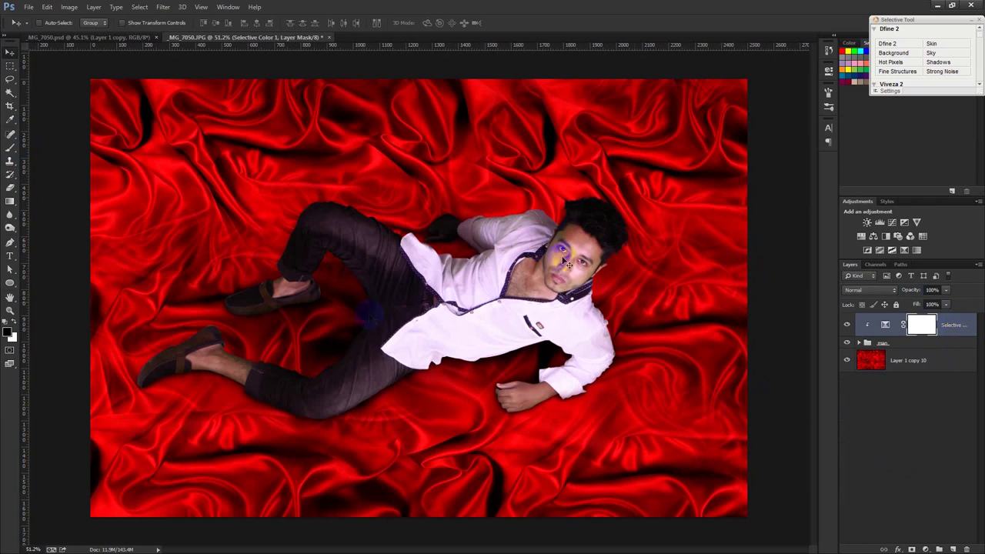
{"action": "left_click", "coordinate": [925, 549]}
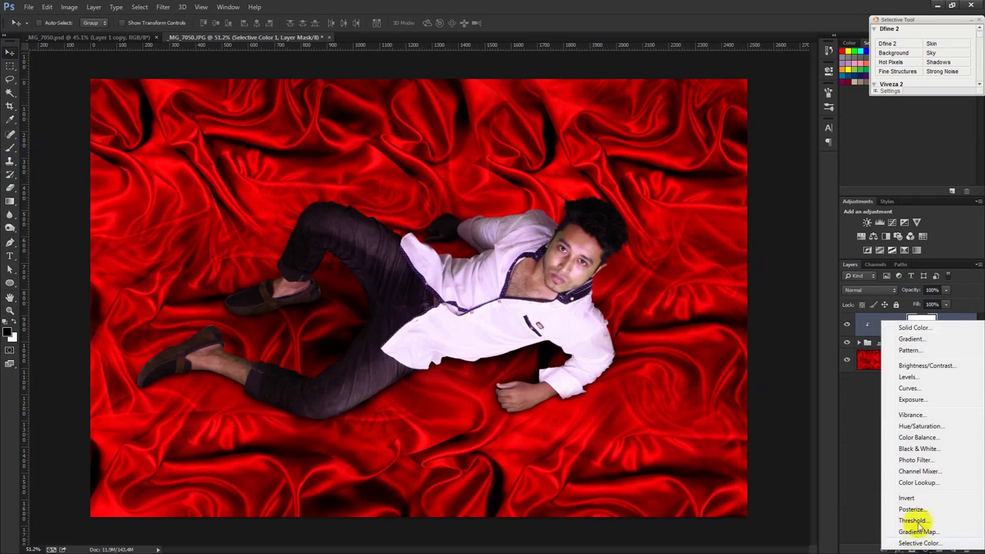
Add a Levels adjustment that deepens shadows and brightens highlights, comparing before and after.
{"action": "left_click", "coordinate": [909, 377]}
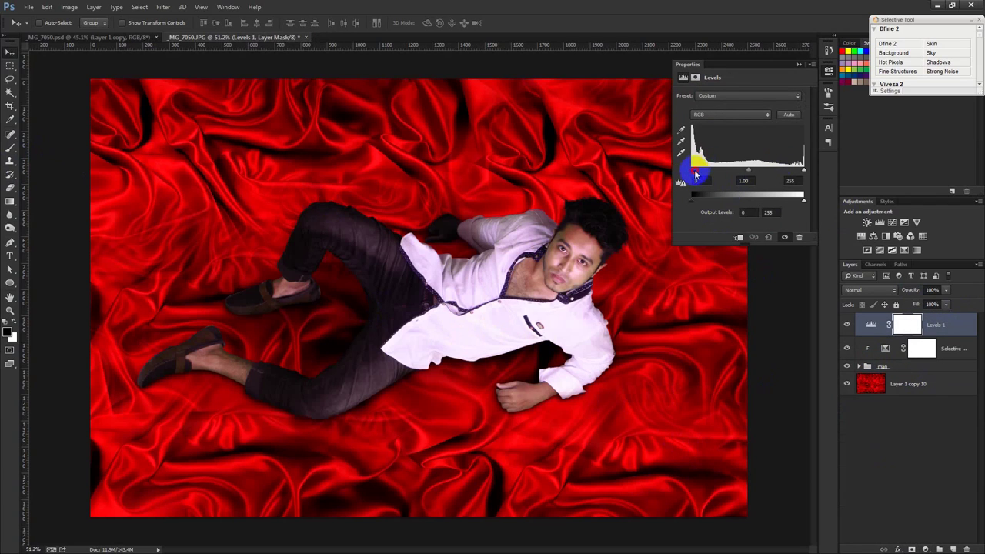
{"action": "left_click_drag", "start_coordinate": [695, 176], "coordinate": [699, 174]}
{"action": "left_click_drag", "start_coordinate": [805, 174], "coordinate": [746, 174]}
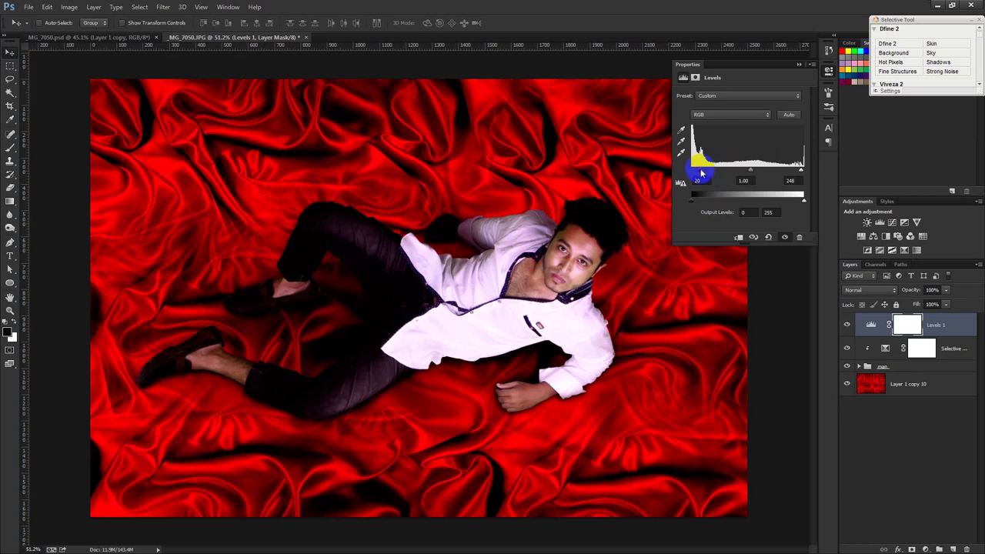
{"action": "left_click", "coordinate": [799, 67]}
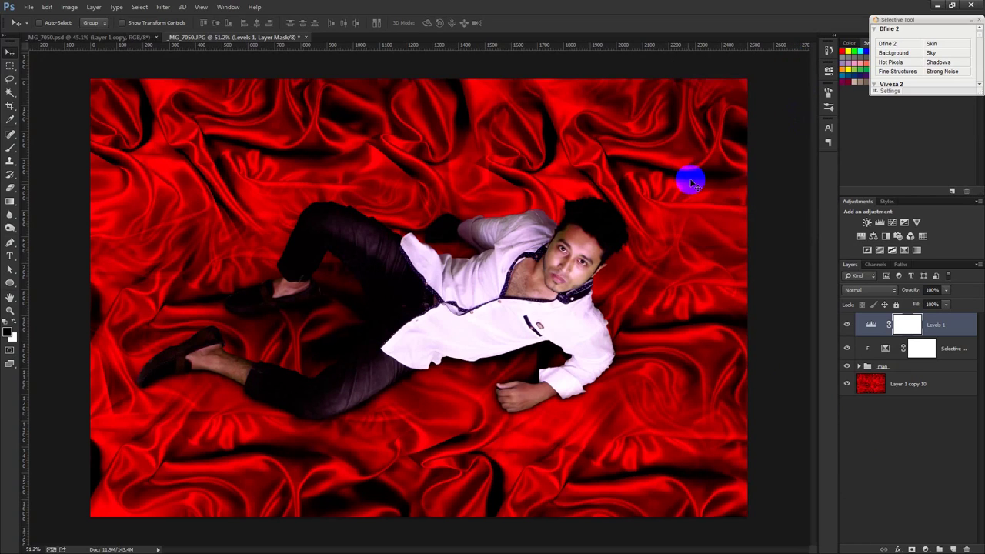
{"action": "key", "text": "ctrl+0"}
{"action": "left_click", "coordinate": [847, 324]}
{"action": "left_click", "coordinate": [847, 324]}
Add a Photo Filter adjustment layer above the Levels adjustment.
{"action": "left_click", "coordinate": [873, 326]}
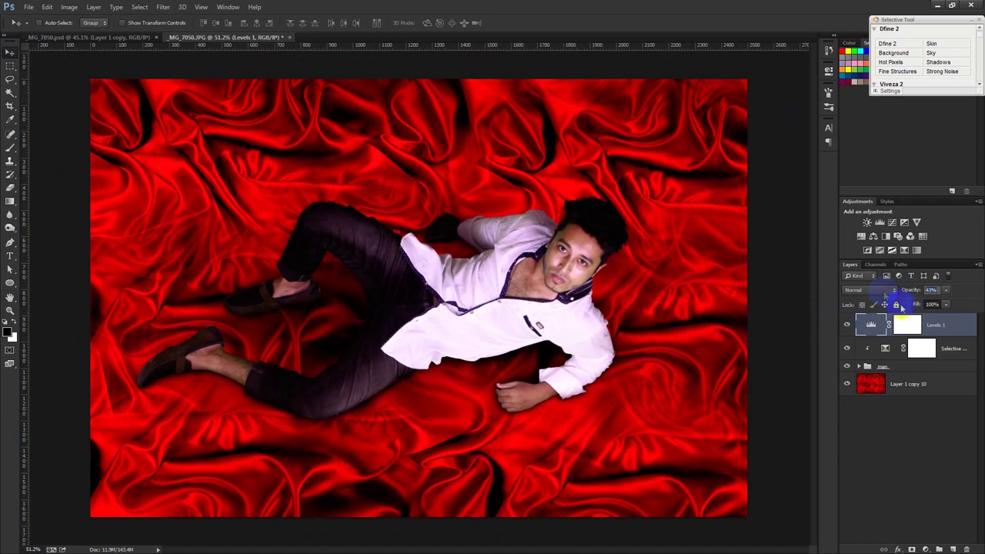
{"action": "left_click", "coordinate": [926, 548]}
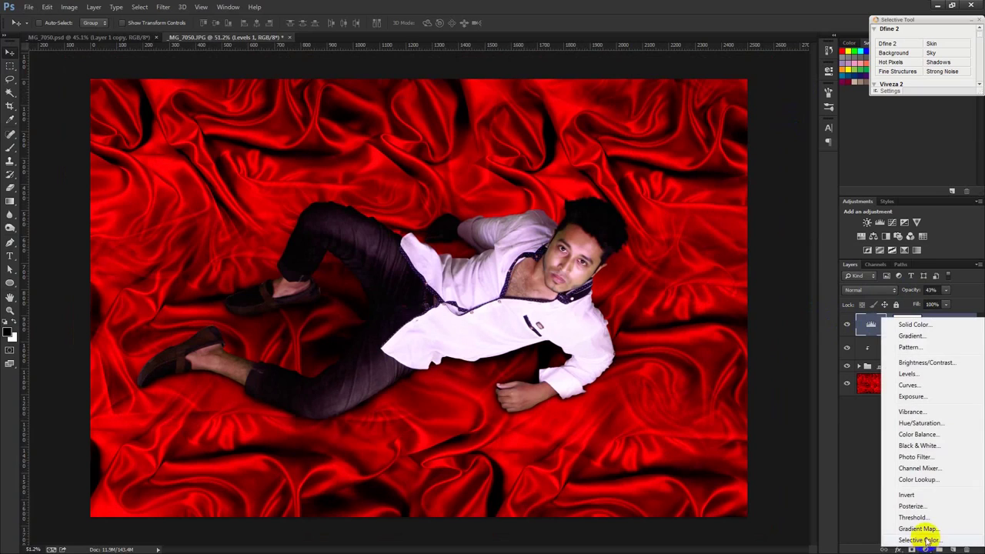
{"action": "left_click", "coordinate": [916, 456]}
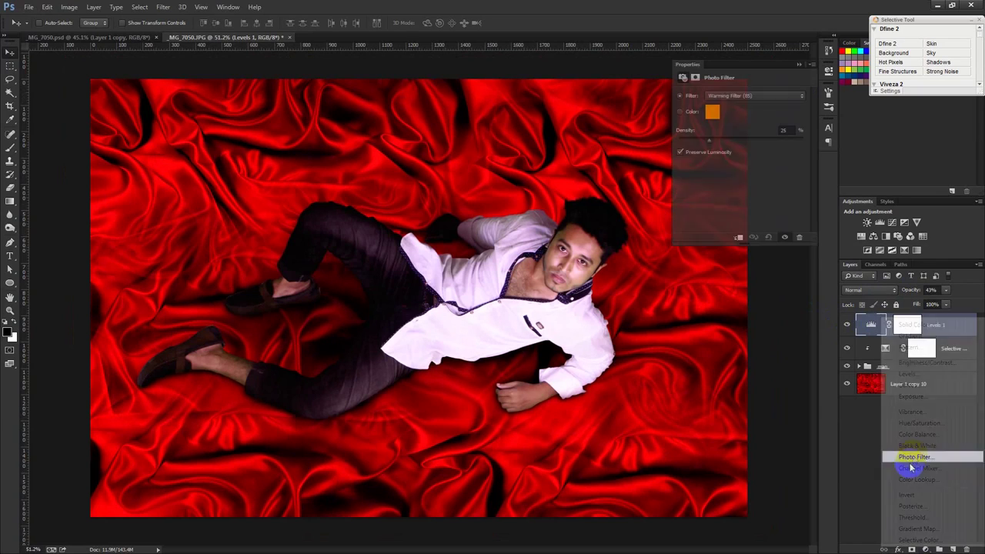
Switch the photo filter to Red and raise its density to 44%.
{"action": "left_click", "coordinate": [736, 96]}
{"action": "left_click", "coordinate": [727, 162]}
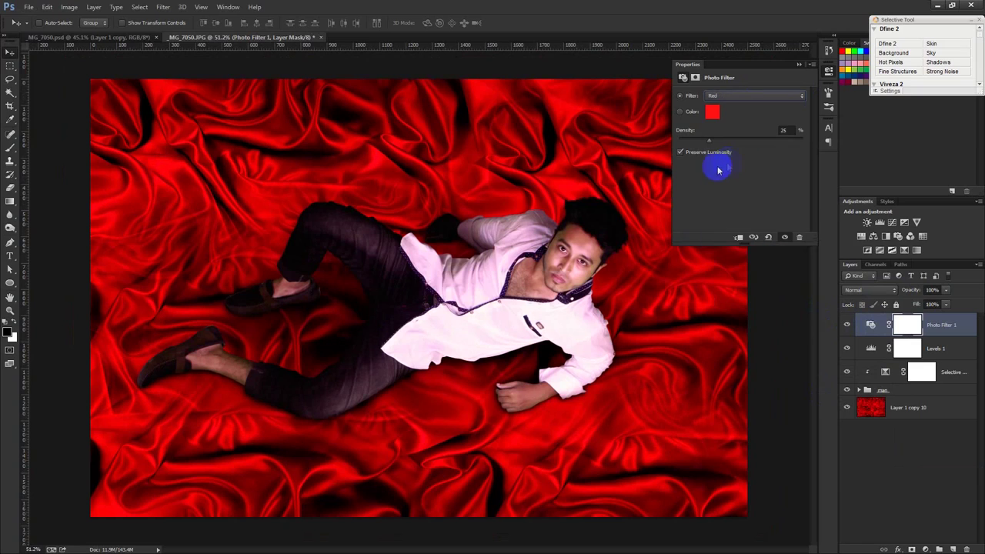
{"action": "left_click_drag", "start_coordinate": [733, 138], "coordinate": [762, 142]}
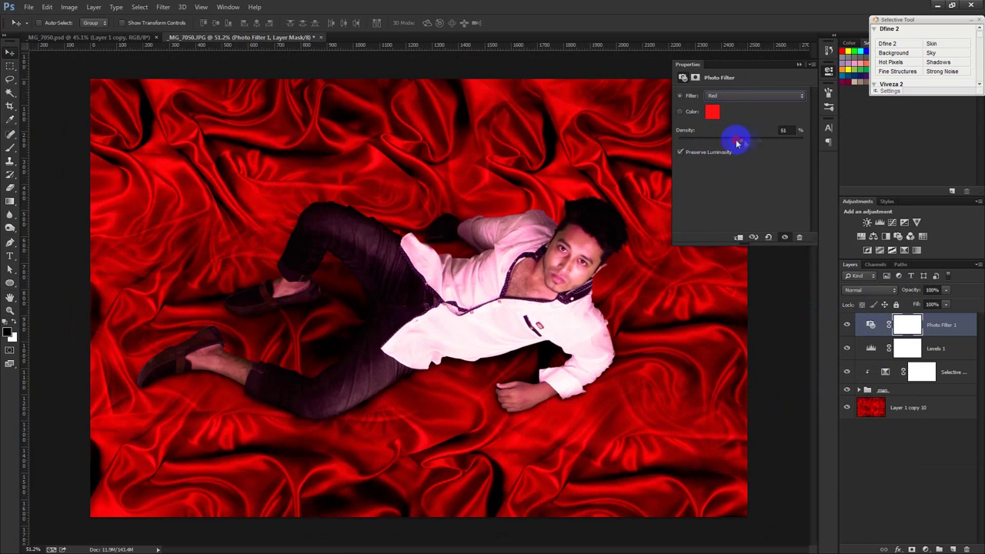
{"action": "left_click", "coordinate": [798, 65]}
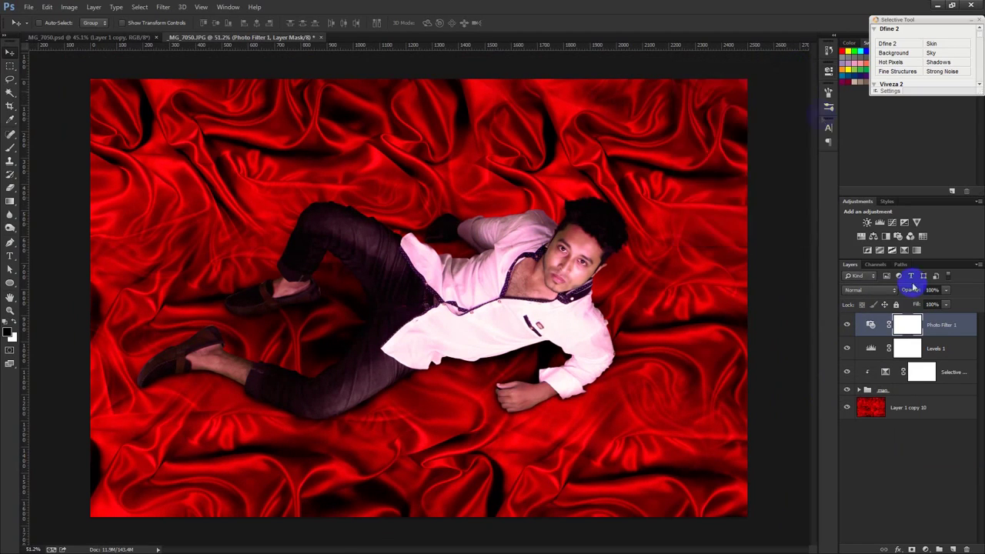
Add a Hue/Saturation adjustment with Saturation +10.
{"action": "left_click", "coordinate": [925, 548]}
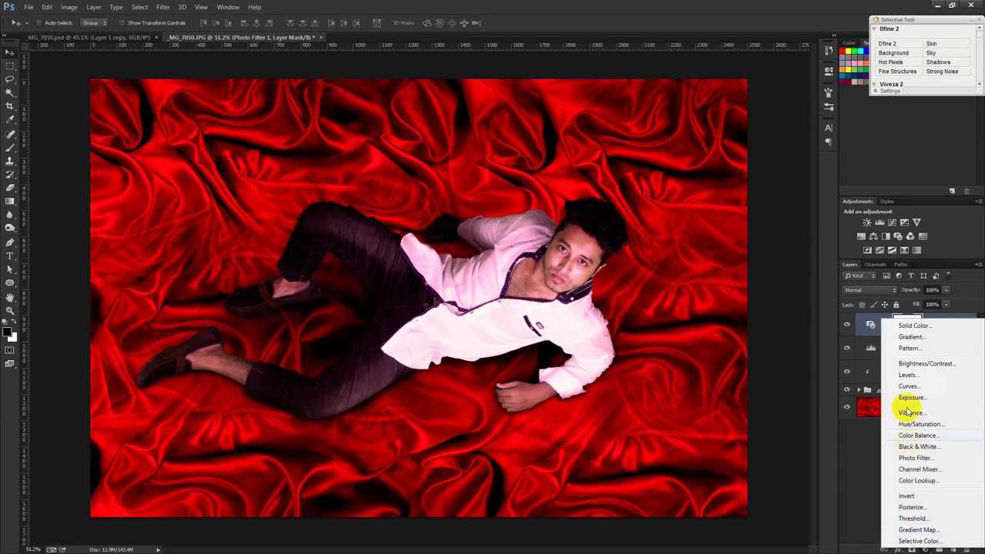
{"action": "left_click", "coordinate": [915, 426]}
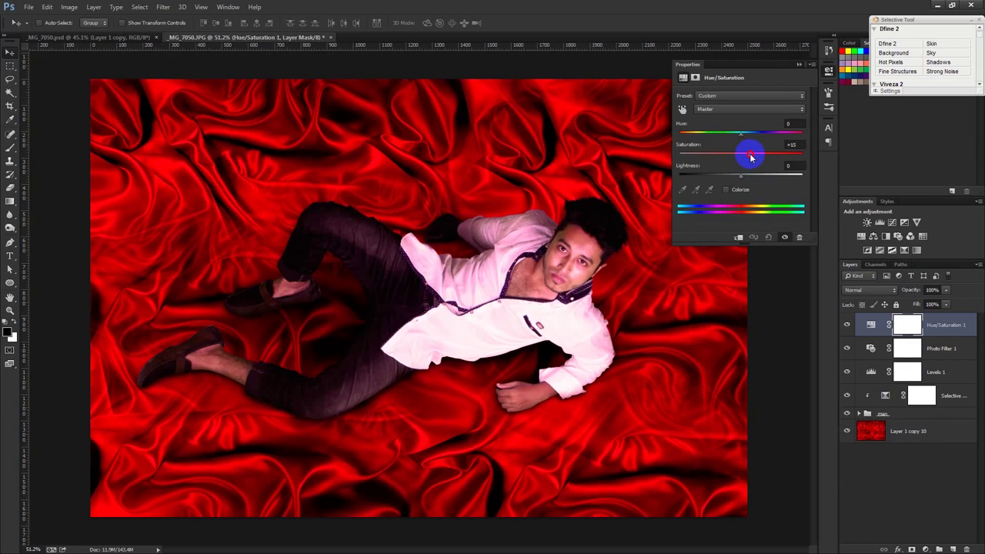
{"action": "left_click", "coordinate": [798, 66]}
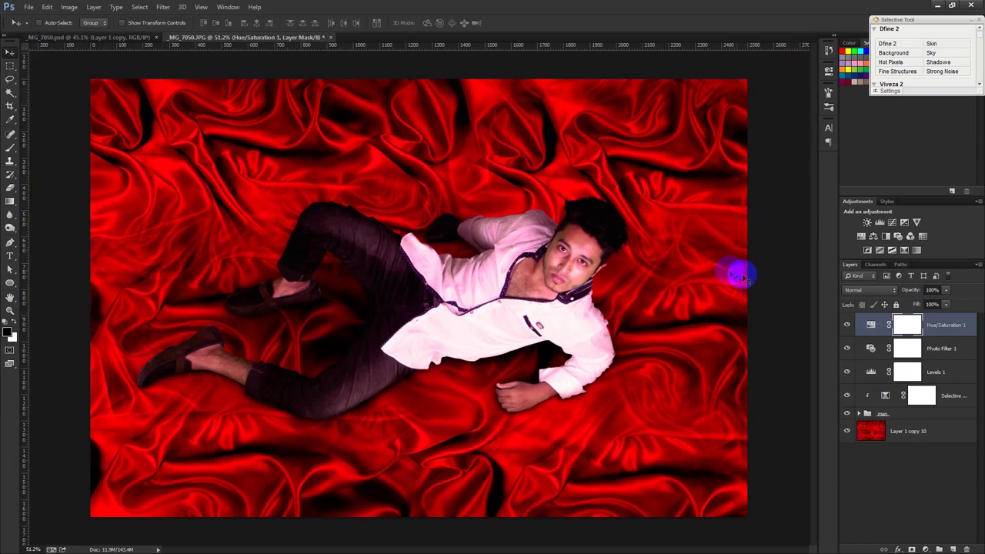
Stamp the merged image onto a new top layer with Image > Apply Image.
{"action": "left_click", "coordinate": [953, 548]}
{"action": "left_click", "coordinate": [70, 7]}
{"action": "left_click", "coordinate": [93, 159]}
{"action": "left_click", "coordinate": [695, 205]}
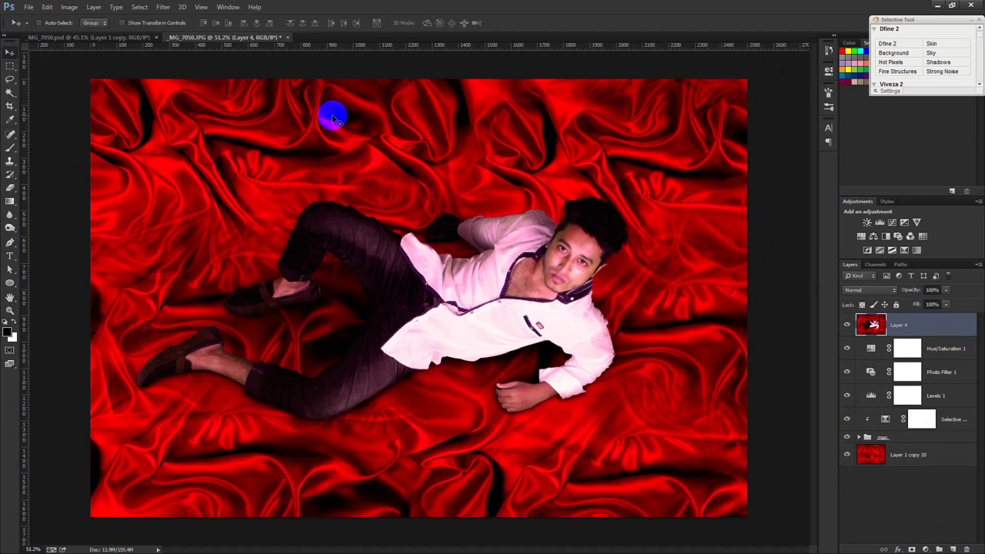
{"action": "left_click", "coordinate": [163, 7]}
Draw a Camera Raw radial filter ellipse around the model and shape it over the body.
{"action": "left_click", "coordinate": [193, 70]}
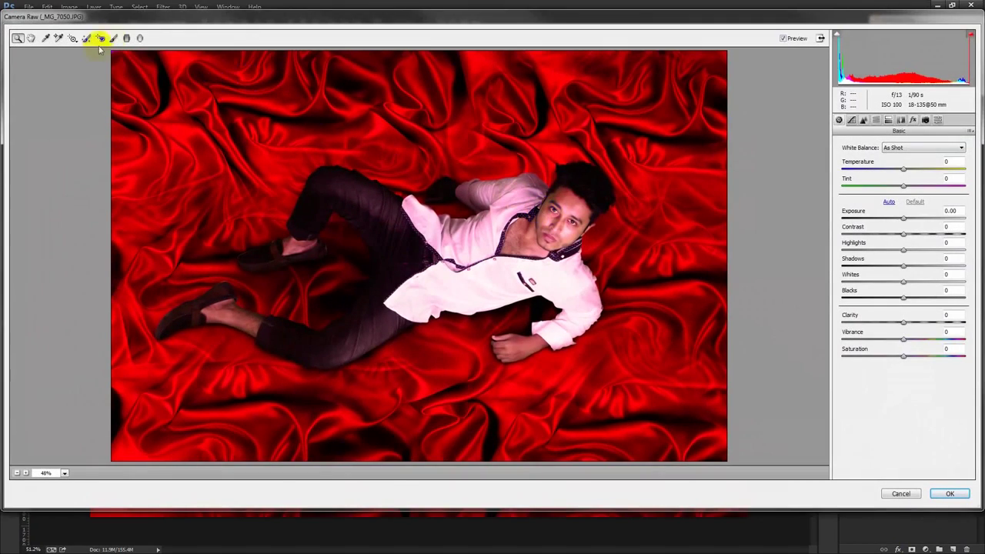
{"action": "left_click", "coordinate": [139, 39]}
{"action": "left_click_drag", "start_coordinate": [514, 205], "coordinate": [639, 314]}
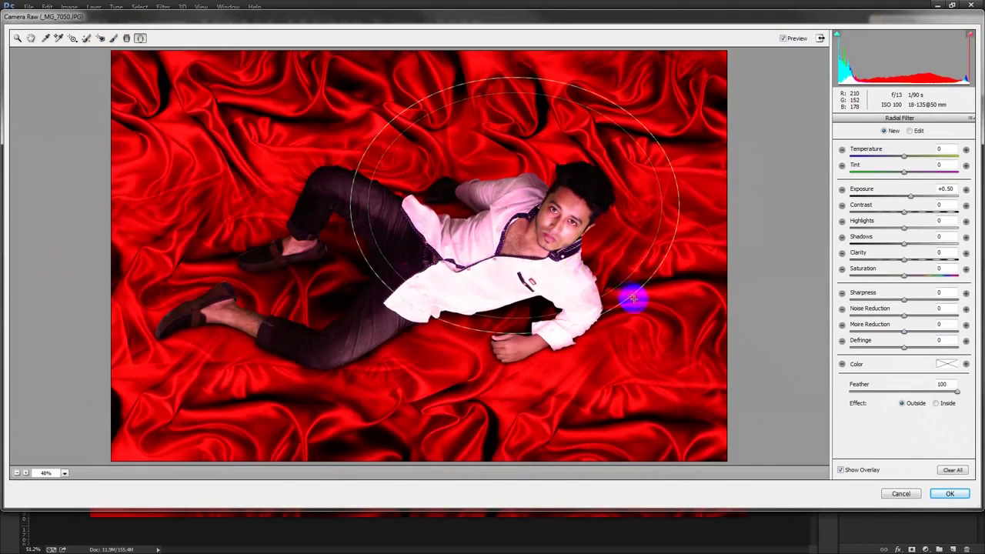
{"action": "left_click_drag", "start_coordinate": [639, 314], "coordinate": [627, 305]}
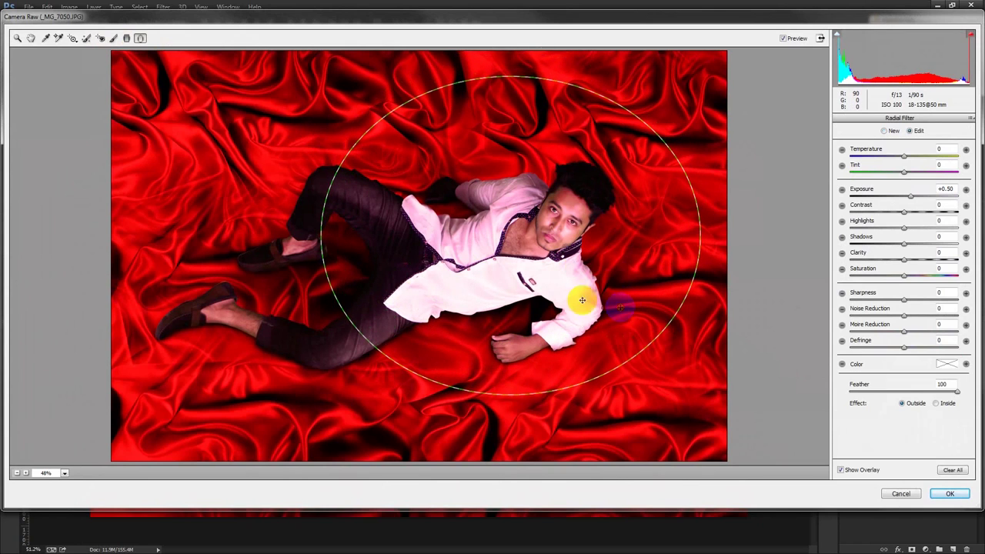
{"action": "left_click_drag", "start_coordinate": [326, 237], "coordinate": [264, 236]}
{"action": "left_click_drag", "start_coordinate": [510, 236], "coordinate": [454, 256]}
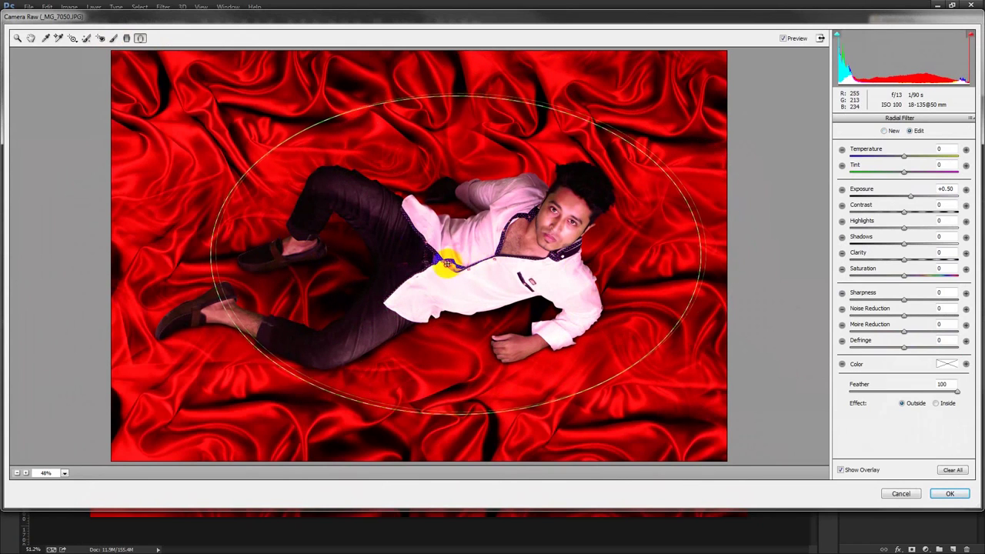
{"action": "left_click_drag", "start_coordinate": [706, 257], "coordinate": [732, 256]}
{"action": "left_click_drag", "start_coordinate": [456, 414], "coordinate": [455, 426]}
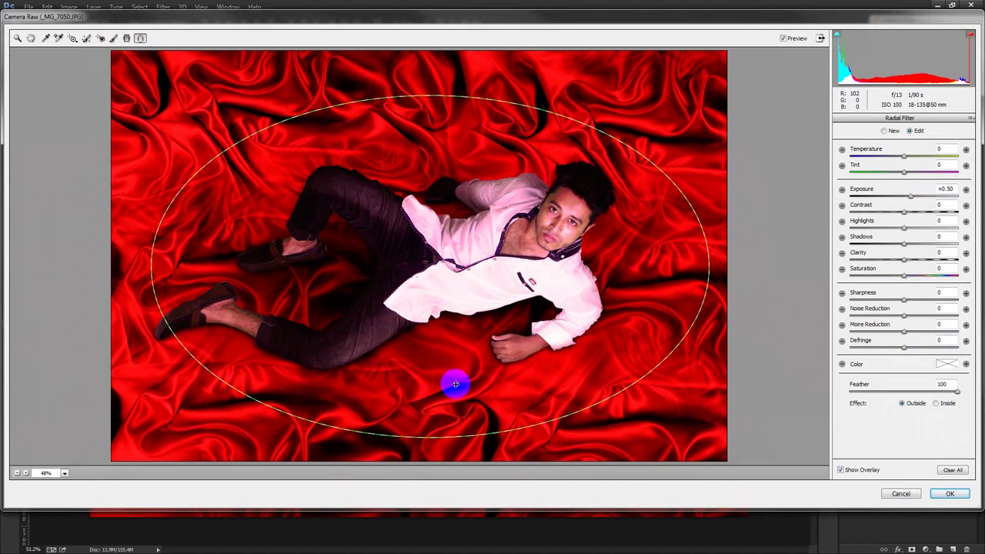
{"action": "left_click_drag", "start_coordinate": [472, 378], "coordinate": [458, 390]}
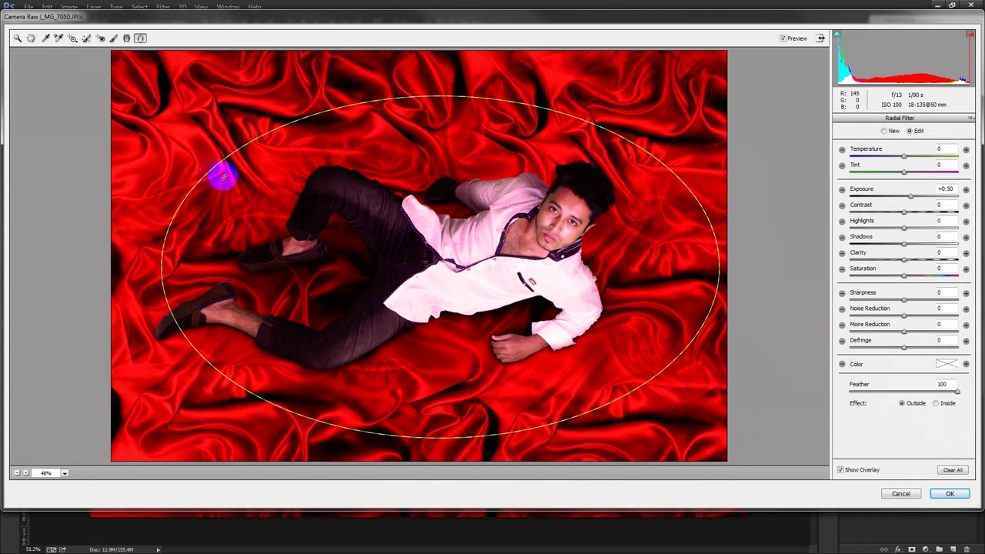
{"action": "left_click_drag", "start_coordinate": [164, 268], "coordinate": [199, 273]}
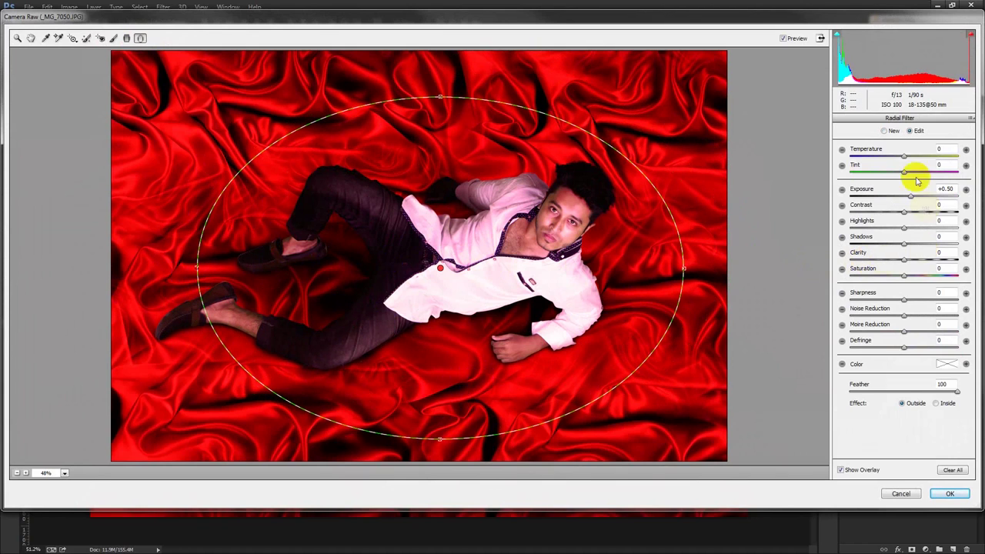
Darken the outside satin to Exposure −0.40, feather about 73, refine the oval, and apply.
{"action": "left_click_drag", "start_coordinate": [911, 198], "coordinate": [898, 199]}
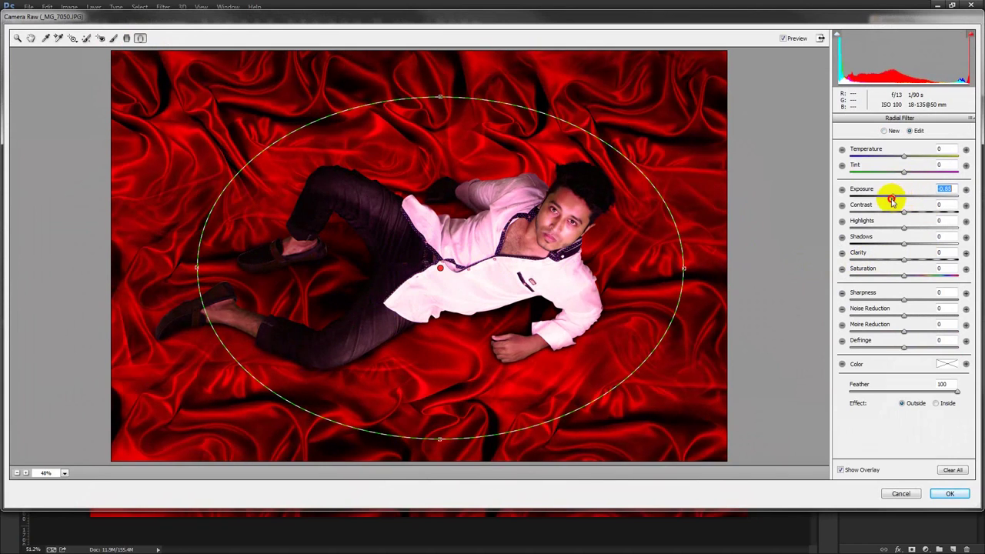
{"action": "left_click_drag", "start_coordinate": [895, 200], "coordinate": [893, 200]}
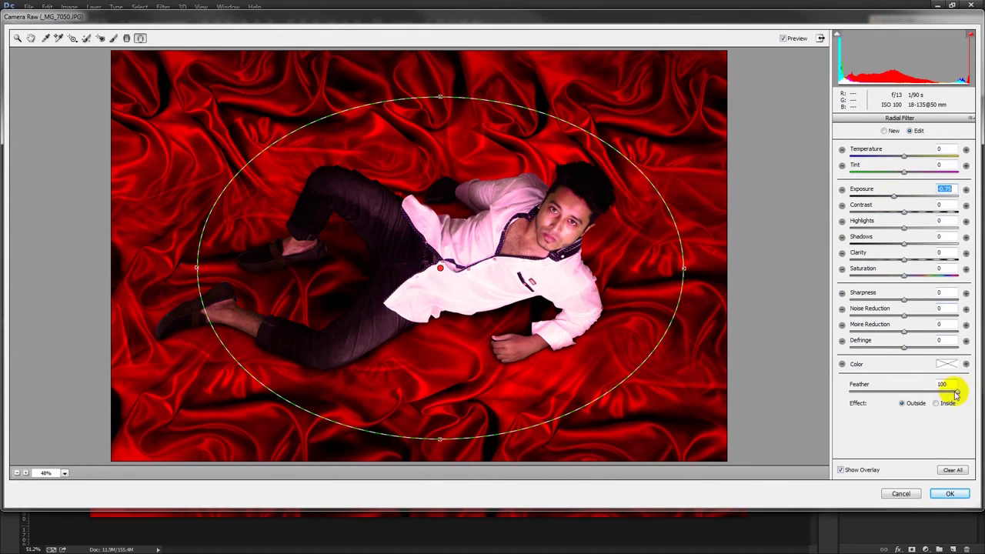
{"action": "left_click_drag", "start_coordinate": [956, 393], "coordinate": [911, 393]}
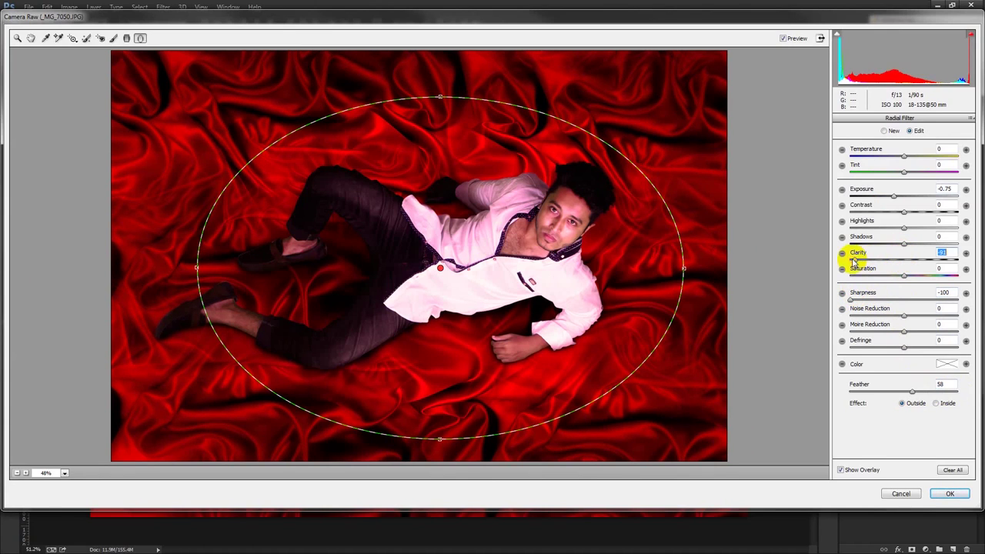
{"action": "left_click_drag", "start_coordinate": [473, 265], "coordinate": [450, 265]}
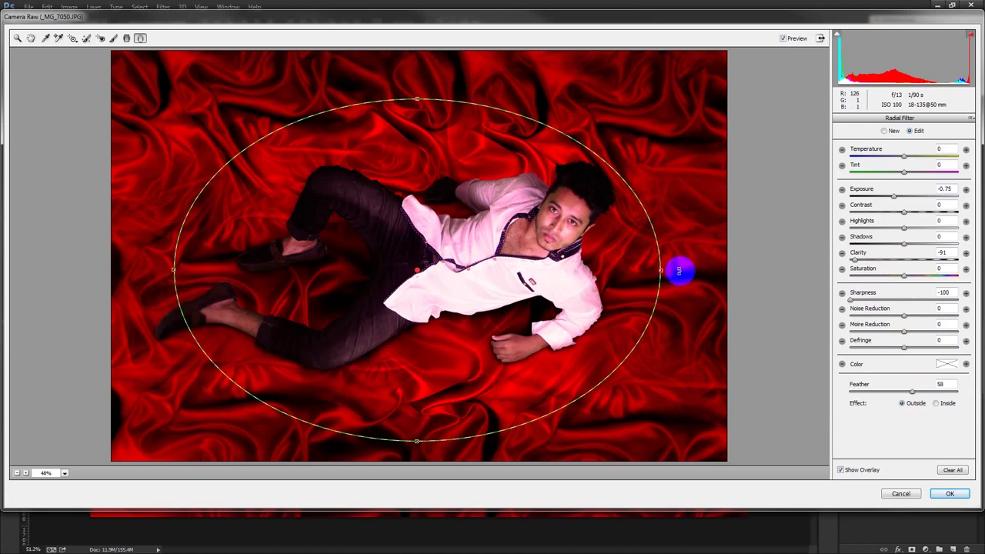
{"action": "left_click_drag", "start_coordinate": [661, 269], "coordinate": [732, 269]}
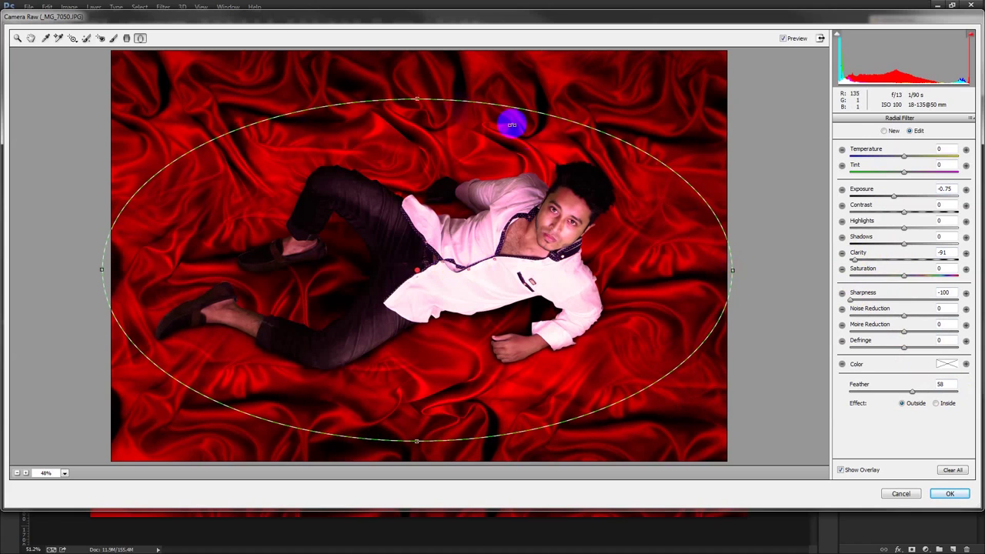
{"action": "left_click_drag", "start_coordinate": [416, 99], "coordinate": [416, 113]}
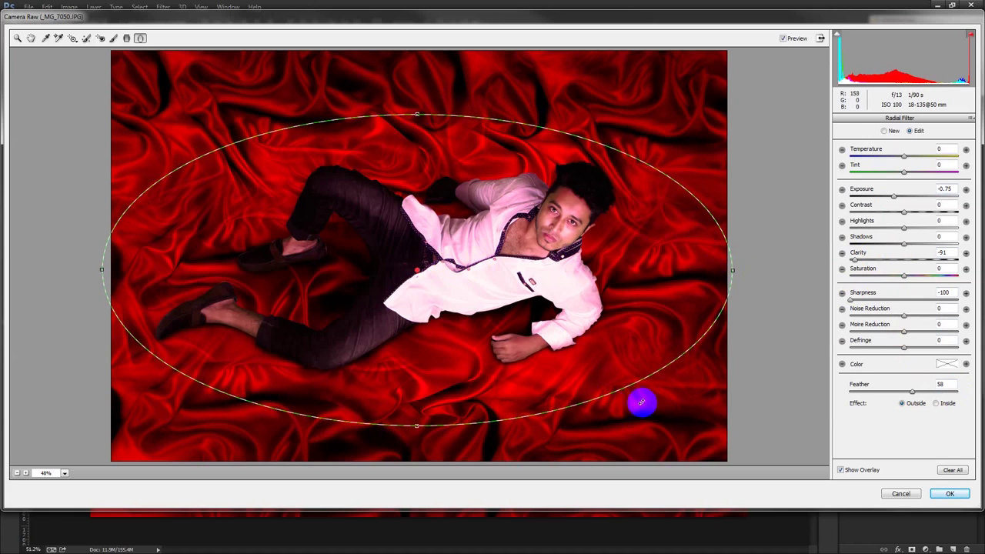
{"action": "left_click_drag", "start_coordinate": [642, 401], "coordinate": [675, 385]}
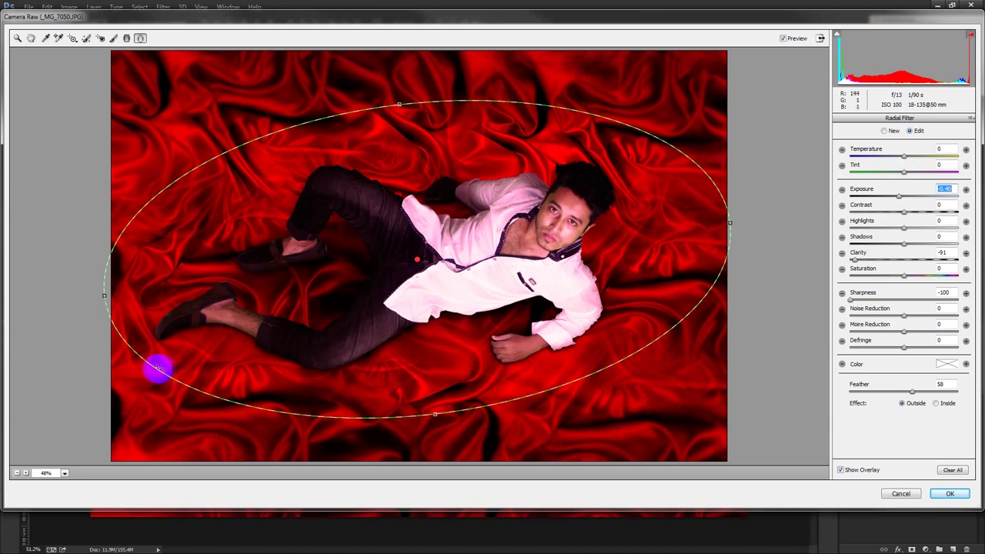
{"action": "left_click_drag", "start_coordinate": [131, 290], "coordinate": [164, 294]}
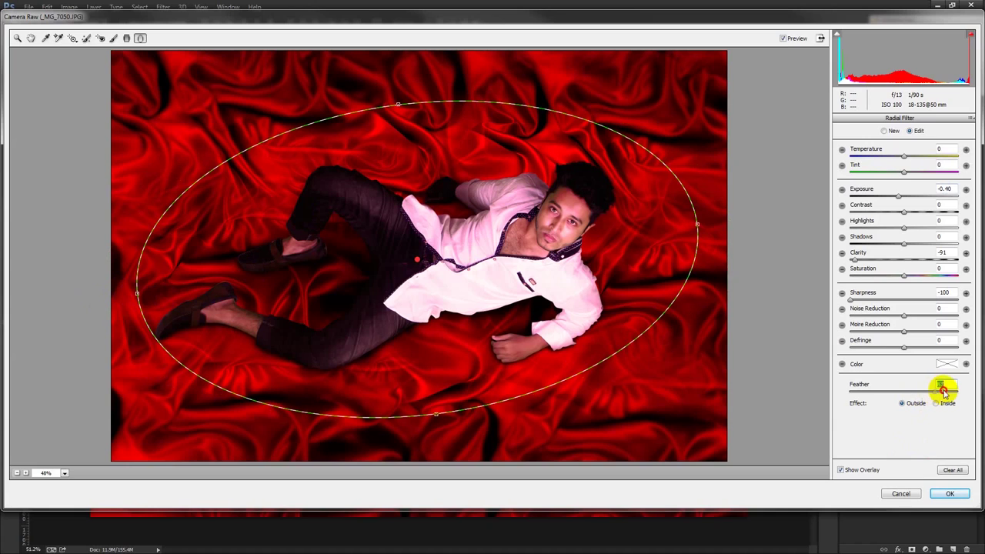
{"action": "left_click", "coordinate": [952, 494]}
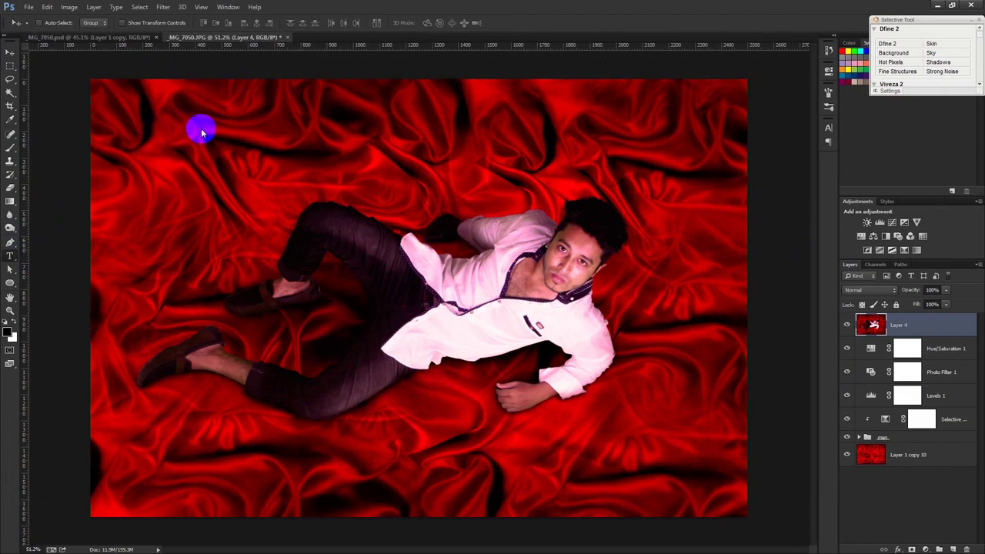
Place the white title text block top-left, scale it to about 89%, and nudge it into place.
{"action": "key", "text": "t"}
{"action": "left_click", "coordinate": [175, 154]}
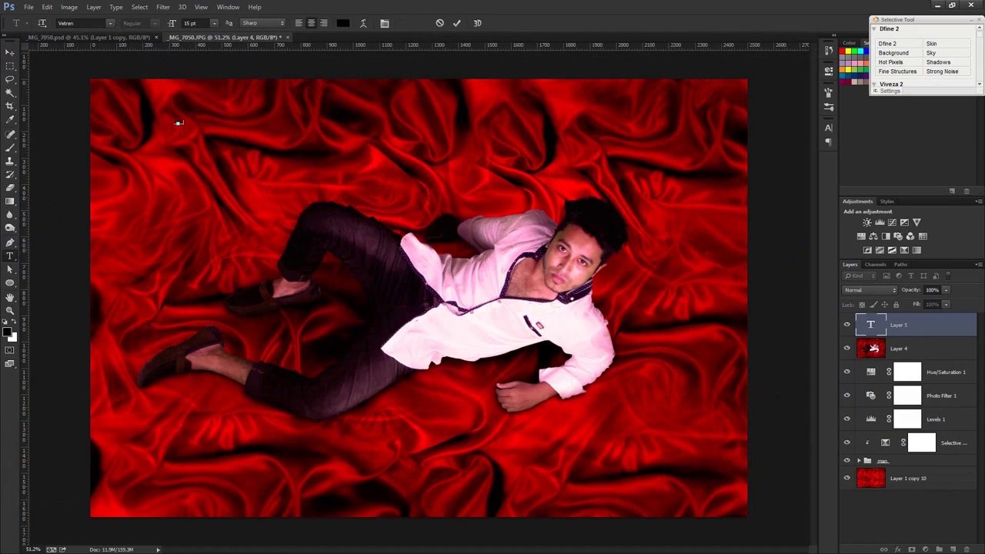
{"action": "left_click_drag", "start_coordinate": [275, 220], "coordinate": [300, 236]}
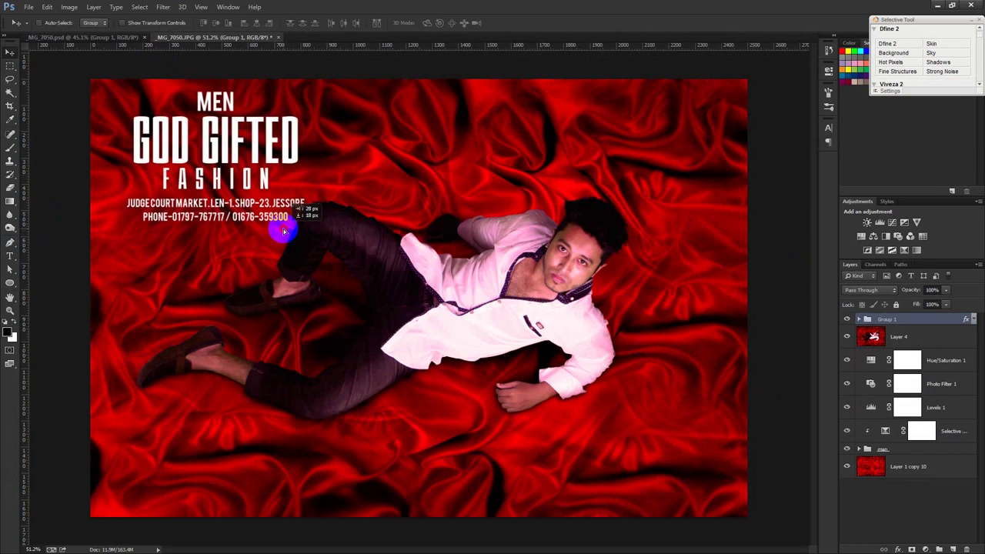
{"action": "key", "text": "ctrl+t"}
{"action": "mouse_move", "coordinate": [306, 223]}
{"action": "left_mouse_down"}
{"action": "mouse_move", "coordinate": [268, 189]}
{"action": "mouse_move", "coordinate": [274, 198]}
{"action": "left_mouse_up"}
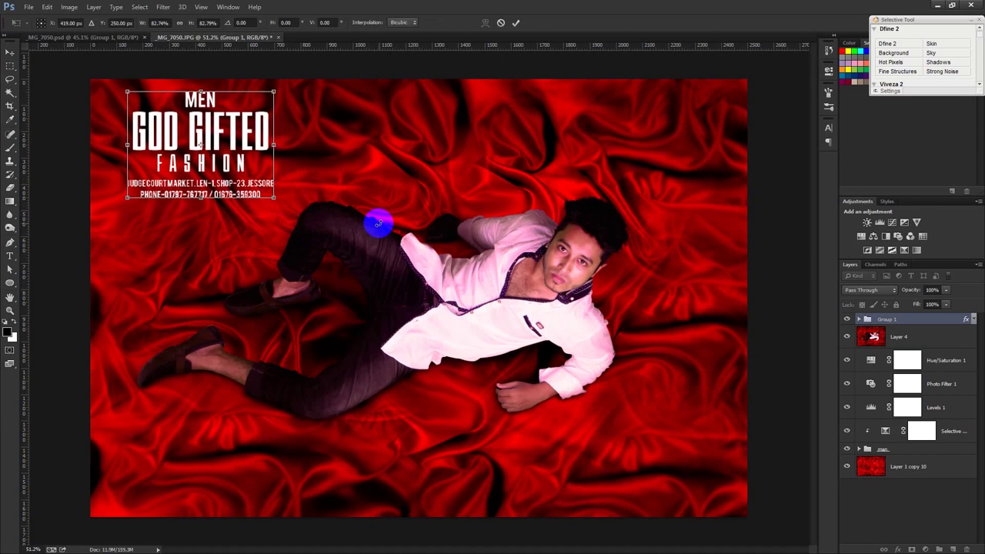
{"action": "key", "text": "Return"}
{"action": "left_click_drag", "start_coordinate": [378, 220], "coordinate": [383, 226]}
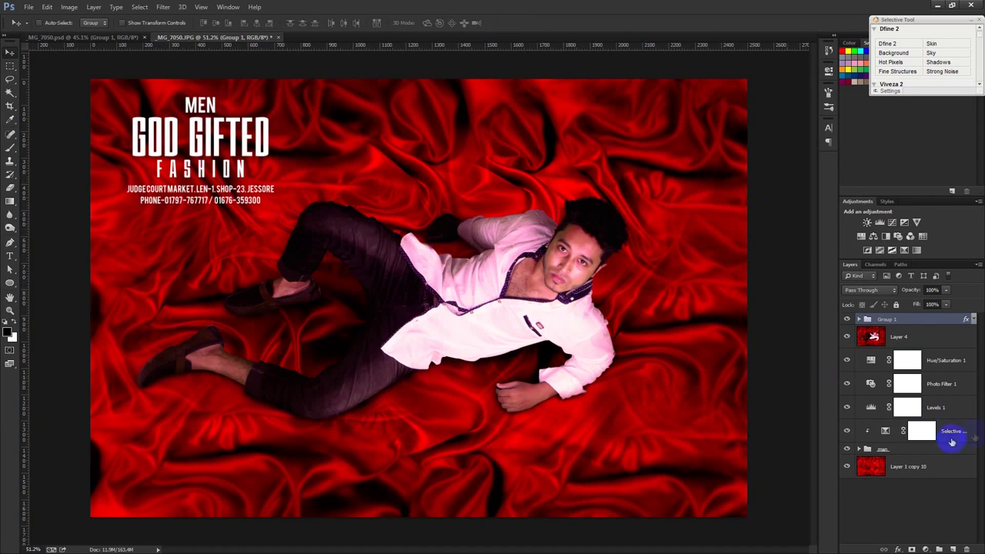
{"action": "left_click", "coordinate": [914, 337]}
{"action": "left_click", "coordinate": [928, 549]}
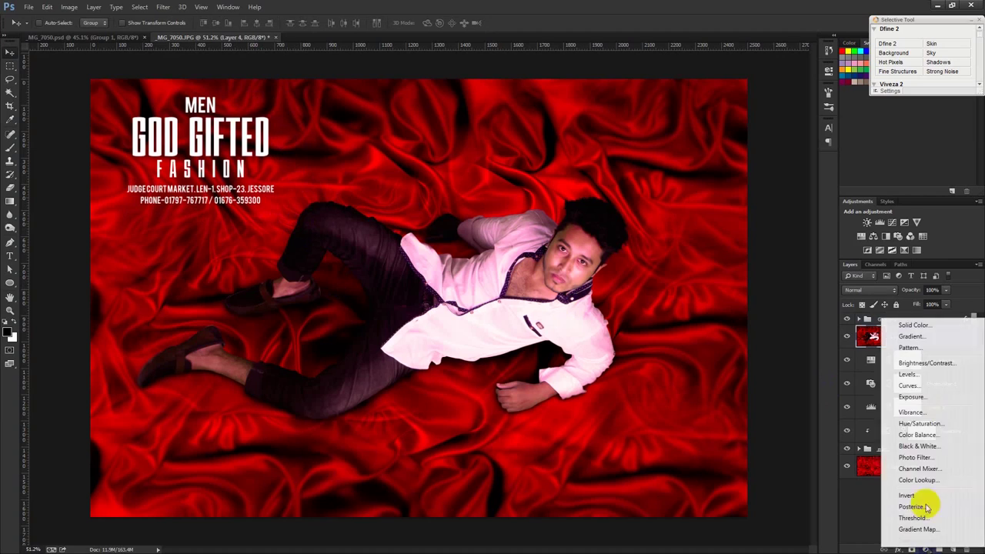
{"action": "left_click", "coordinate": [919, 339]}
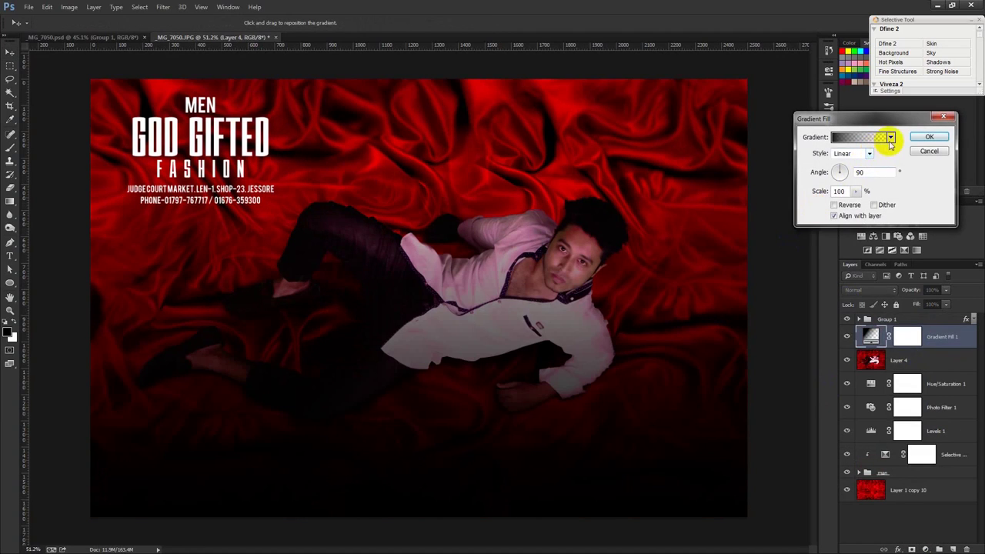
{"action": "left_click", "coordinate": [891, 139]}
{"action": "left_click", "coordinate": [861, 158]}
{"action": "left_click", "coordinate": [873, 126]}
{"action": "left_click", "coordinate": [855, 153]}
{"action": "left_click", "coordinate": [853, 169]}
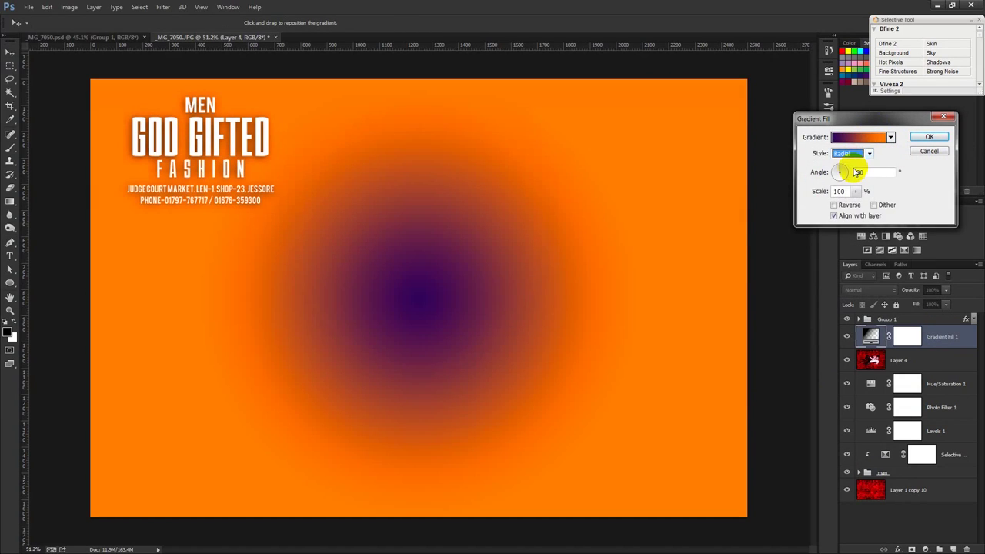
{"action": "left_click", "coordinate": [849, 205]}
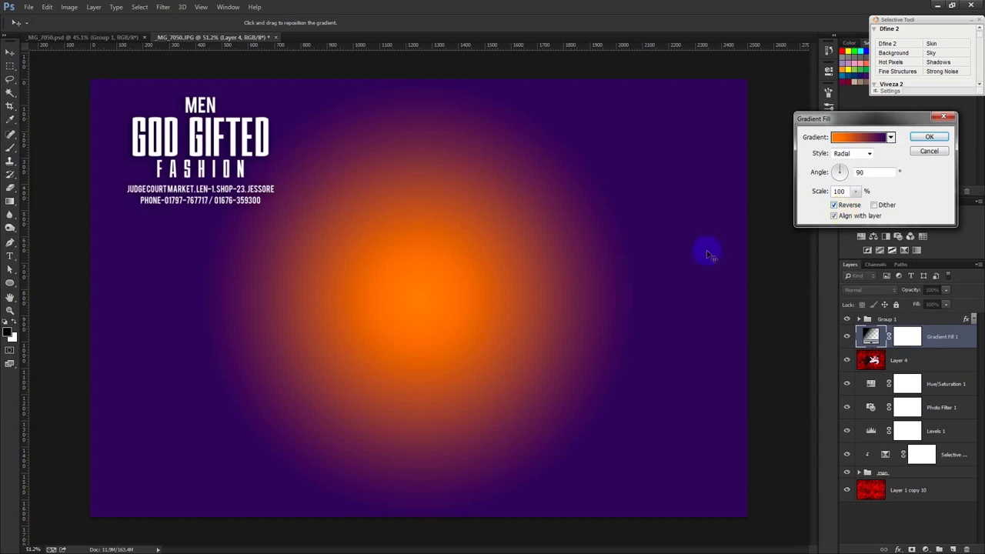
{"action": "left_click_drag", "start_coordinate": [519, 316], "coordinate": [567, 257]}
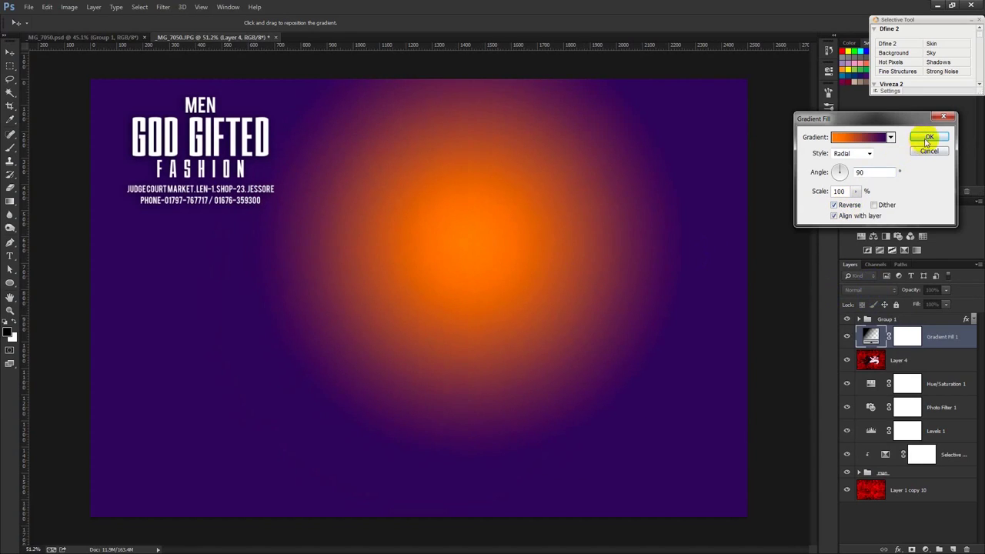
{"action": "left_click", "coordinate": [856, 191]}
{"action": "left_click_drag", "start_coordinate": [855, 199], "coordinate": [863, 198]}
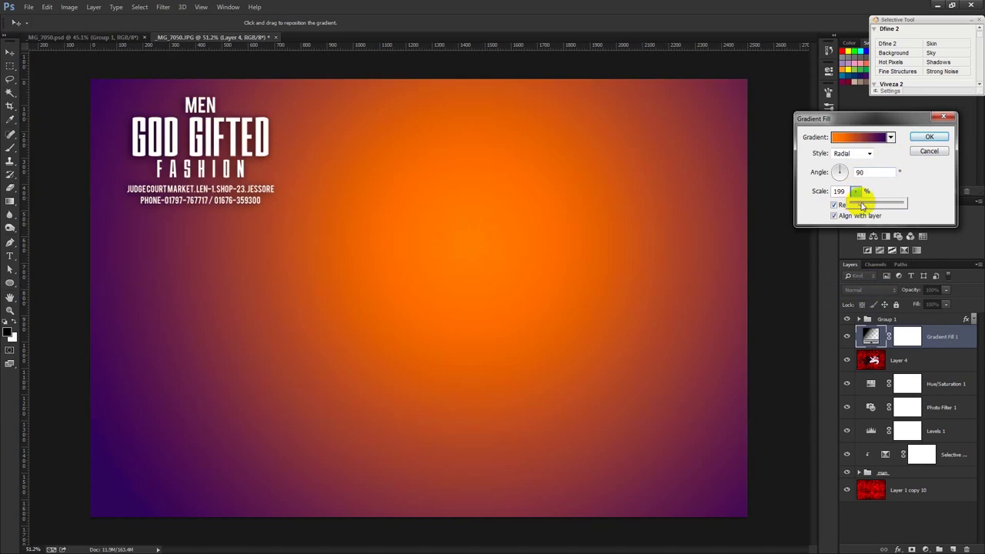
{"action": "left_click", "coordinate": [929, 137]}
{"action": "left_click", "coordinate": [890, 286]}
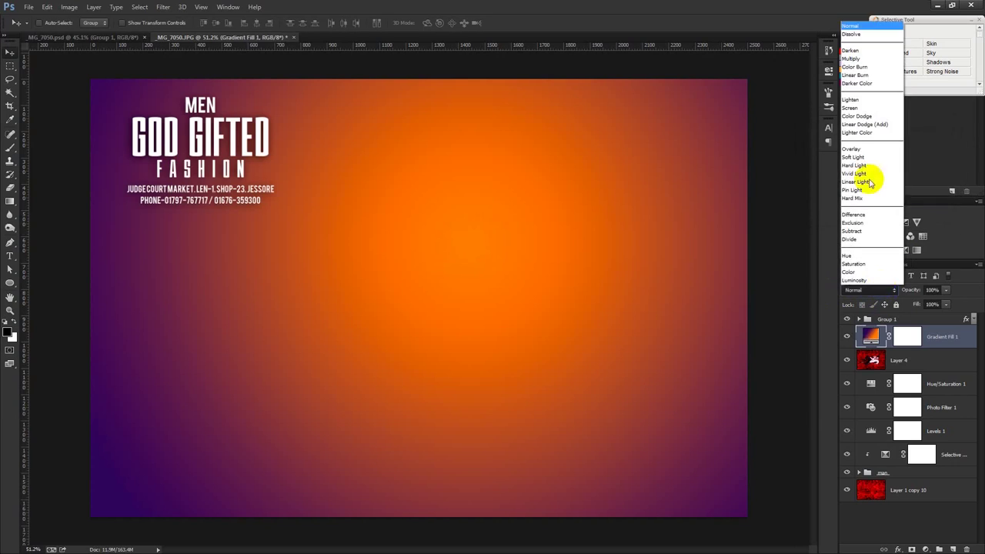
{"action": "left_click", "coordinate": [870, 154]}
{"action": "scroll", "coordinate": [876, 289], "scroll_direction": "down", "scroll_amount": 2}
{"action": "scroll", "coordinate": [876, 290], "scroll_direction": "down", "scroll_amount": 1}
{"action": "scroll", "coordinate": [876, 289], "scroll_direction": "down", "scroll_amount": 1}
{"action": "scroll", "coordinate": [876, 290], "scroll_direction": "down", "scroll_amount": 2}
{"action": "scroll", "coordinate": [875, 290], "scroll_direction": "down", "scroll_amount": 2}
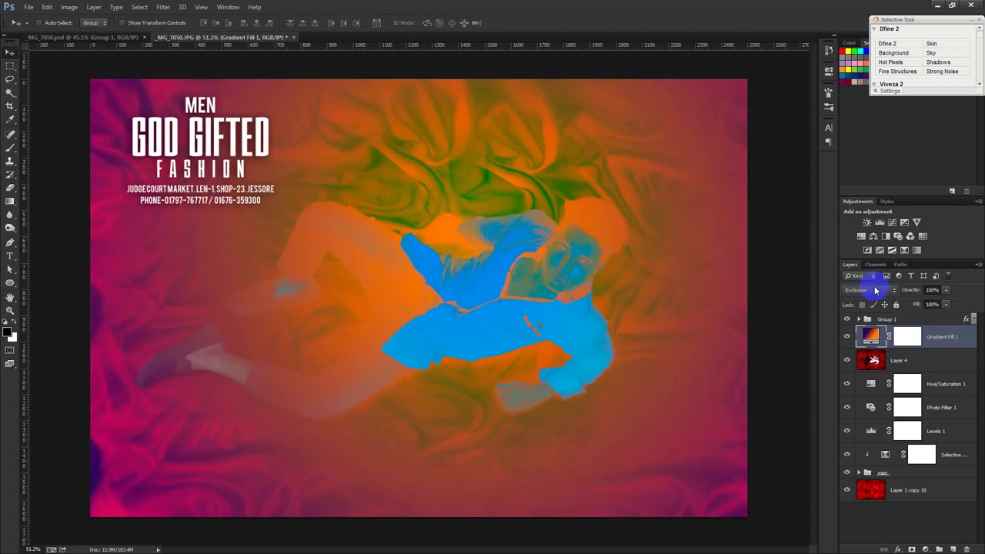
{"action": "left_click", "coordinate": [875, 290]}
{"action": "left_click", "coordinate": [862, 97]}
{"action": "scroll", "coordinate": [868, 302], "scroll_direction": "down", "scroll_amount": 2}
{"action": "scroll", "coordinate": [868, 300], "scroll_direction": "down", "scroll_amount": 1}
{"action": "scroll", "coordinate": [866, 299], "scroll_direction": "down", "scroll_amount": 2}
{"action": "scroll", "coordinate": [865, 297], "scroll_direction": "down", "scroll_amount": 1}
{"action": "scroll", "coordinate": [865, 297], "scroll_direction": "down", "scroll_amount": 1}
{"action": "scroll", "coordinate": [864, 298], "scroll_direction": "down", "scroll_amount": 1}
{"action": "scroll", "coordinate": [864, 297], "scroll_direction": "down", "scroll_amount": 3}
{"action": "scroll", "coordinate": [865, 297], "scroll_direction": "down", "scroll_amount": 2}
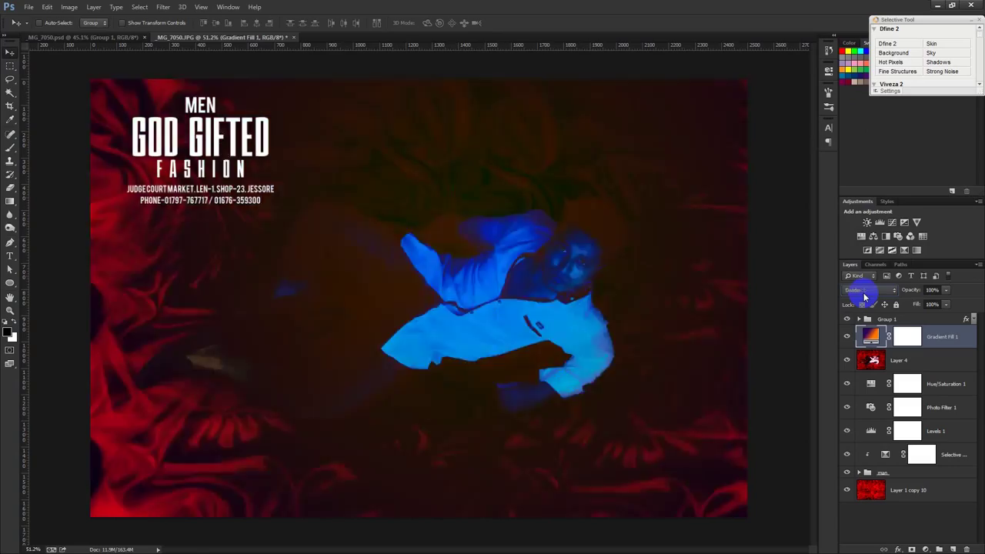
{"action": "scroll", "coordinate": [865, 297], "scroll_direction": "down", "scroll_amount": 1}
{"action": "left_click", "coordinate": [864, 297]}
{"action": "left_click", "coordinate": [863, 54]}
{"action": "scroll", "coordinate": [889, 291], "scroll_direction": "down", "scroll_amount": 1}
{"action": "scroll", "coordinate": [886, 293], "scroll_direction": "down", "scroll_amount": 1}
{"action": "scroll", "coordinate": [883, 293], "scroll_direction": "down", "scroll_amount": 2}
{"action": "scroll", "coordinate": [882, 294], "scroll_direction": "down", "scroll_amount": 2}
{"action": "scroll", "coordinate": [881, 295], "scroll_direction": "down", "scroll_amount": 2}
{"action": "scroll", "coordinate": [882, 295], "scroll_direction": "down", "scroll_amount": 2}
{"action": "scroll", "coordinate": [881, 295], "scroll_direction": "down", "scroll_amount": 1}
{"action": "scroll", "coordinate": [882, 294], "scroll_direction": "down", "scroll_amount": 2}
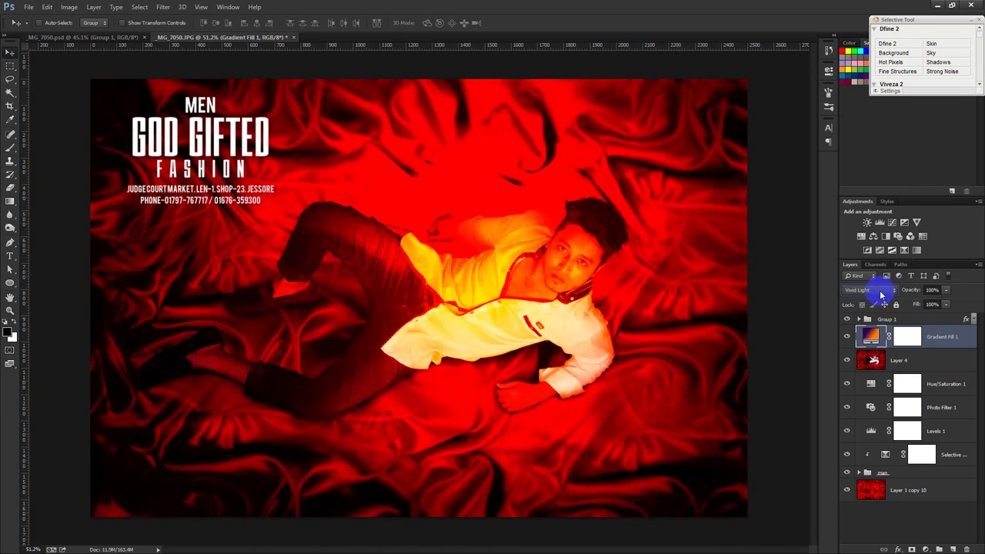
{"action": "left_click_drag", "start_coordinate": [931, 343], "coordinate": [967, 549]}
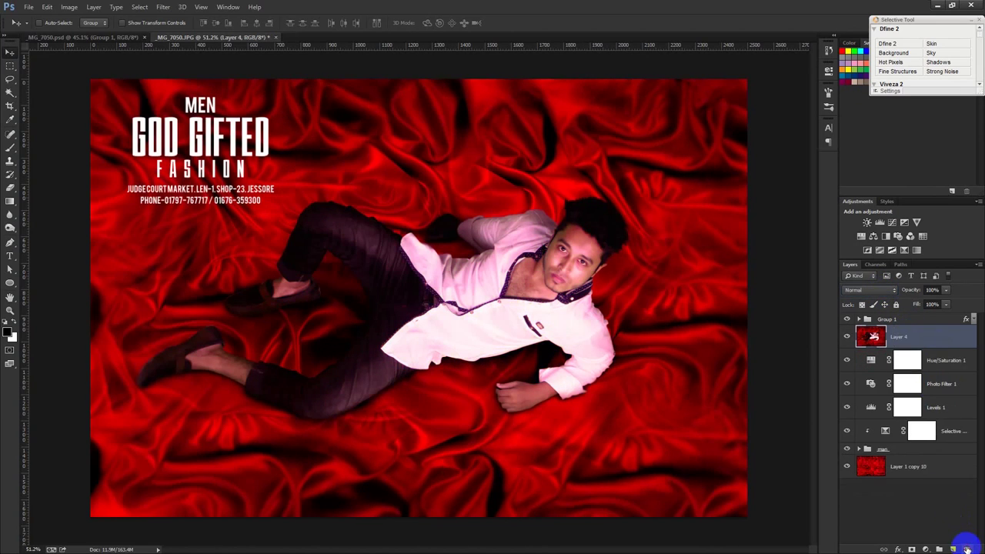
{"action": "left_click", "coordinate": [662, 185]}
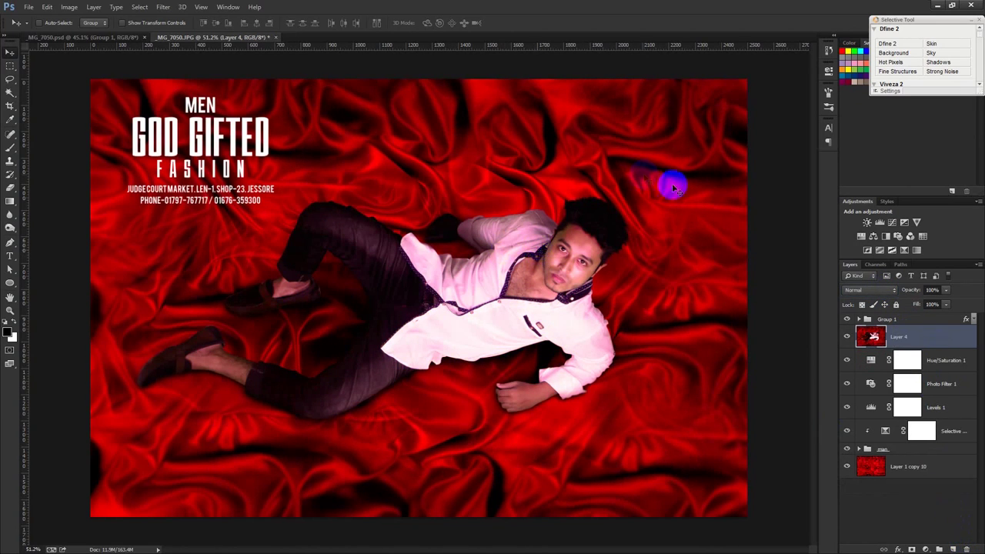
{"action": "left_click", "coordinate": [852, 228]}
{"action": "left_click", "coordinate": [673, 189]}
{"action": "left_click", "coordinate": [655, 214]}
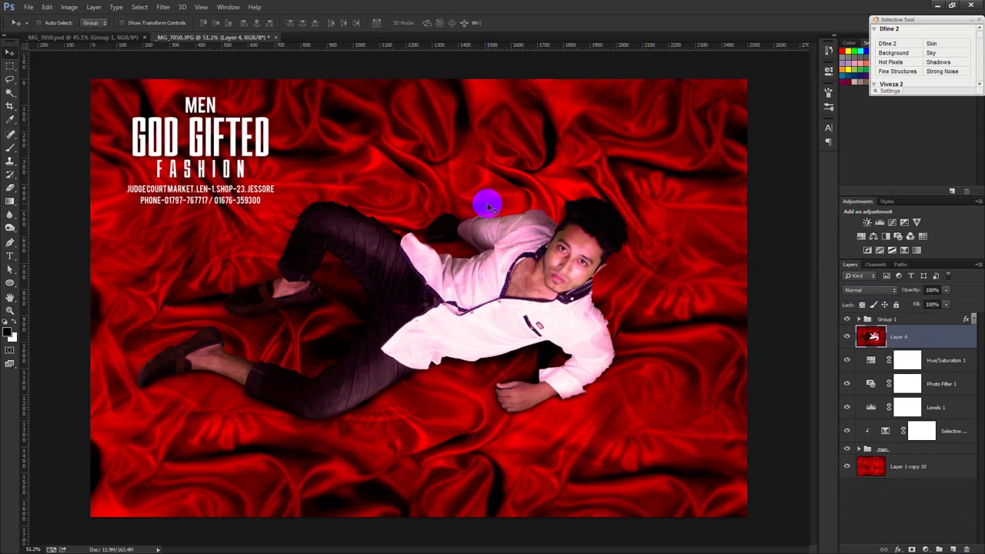
{"action": "left_click_drag", "start_coordinate": [510, 159], "coordinate": [568, 202]}
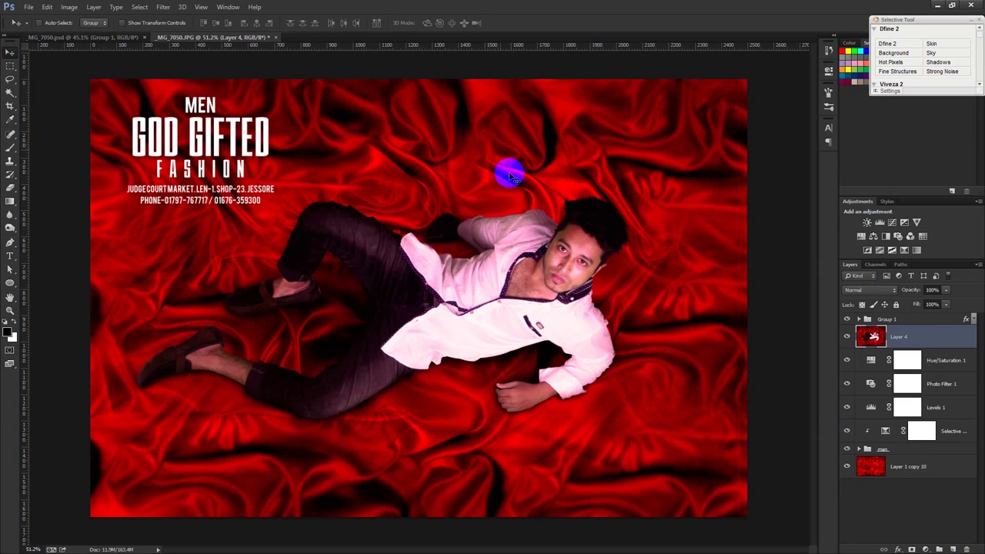